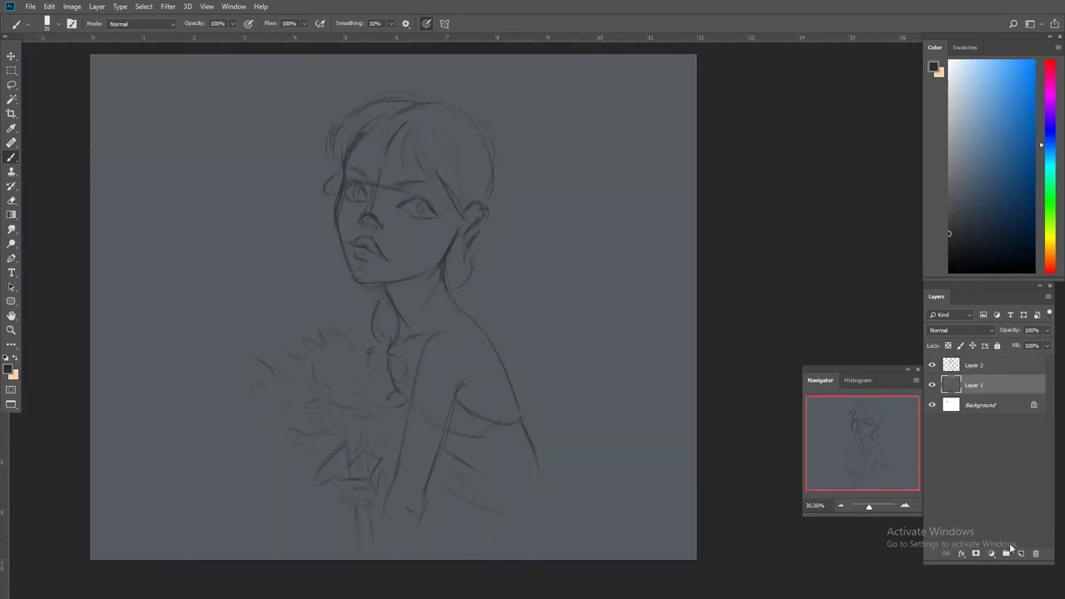
- On a new layer, paint large soft green and yellow background areas around the figure
left_click(976, 177)
mouse_move(485, 300)
left_mouse_down()
mouse_move(529, 351)
mouse_move(648, 125)
mouse_move(657, 349)
left_mouse_up()
left_click_drag(166, 83, 250, 282)
left_click_drag(250, 75, 399, 167)
left_click_drag(499, 99, 192, 224)
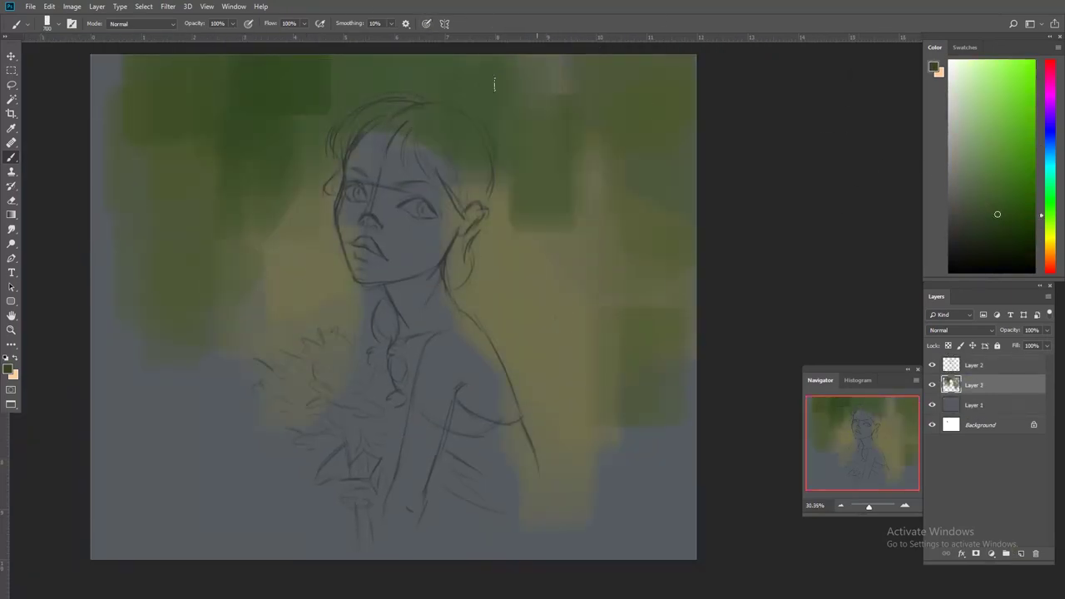
left_click(974, 187)
left_click_drag(183, 433, 234, 264)
- Dab several soft green bokeh lights across the background
left_click(524, 218)
left_click(526, 104)
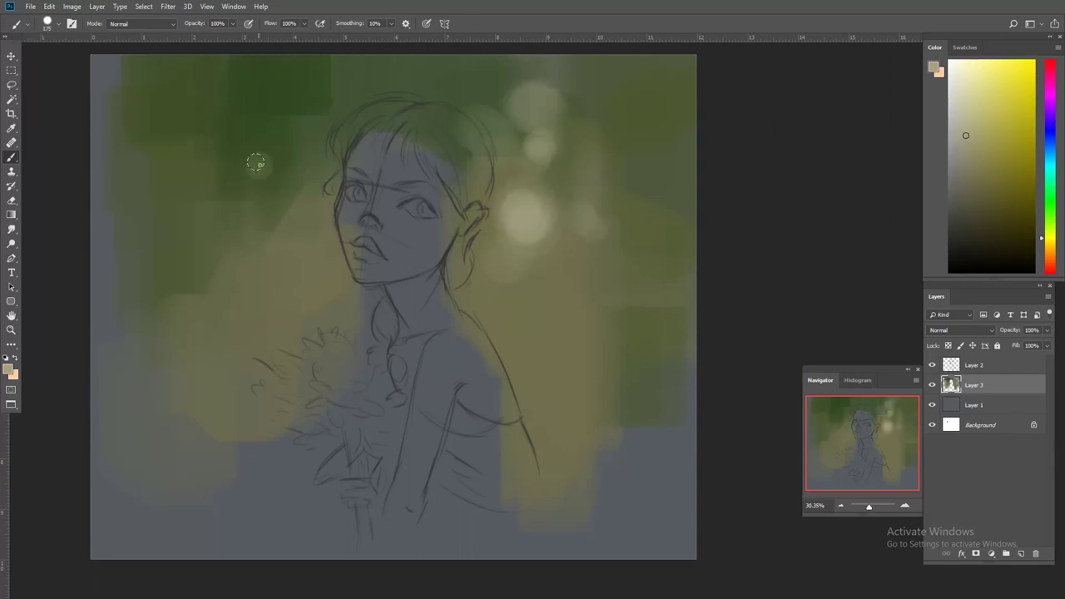
left_click(275, 215)
left_click(258, 162)
left_click(313, 202, "alt")
left_click(213, 195)
- Paint olive-yellow around the neck and shoulder, light green dabs along the top, and a pinkish glow
left_click(324, 300, "alt")
left_click_drag(333, 282, 425, 341)
left_click_drag(449, 308, 475, 352)
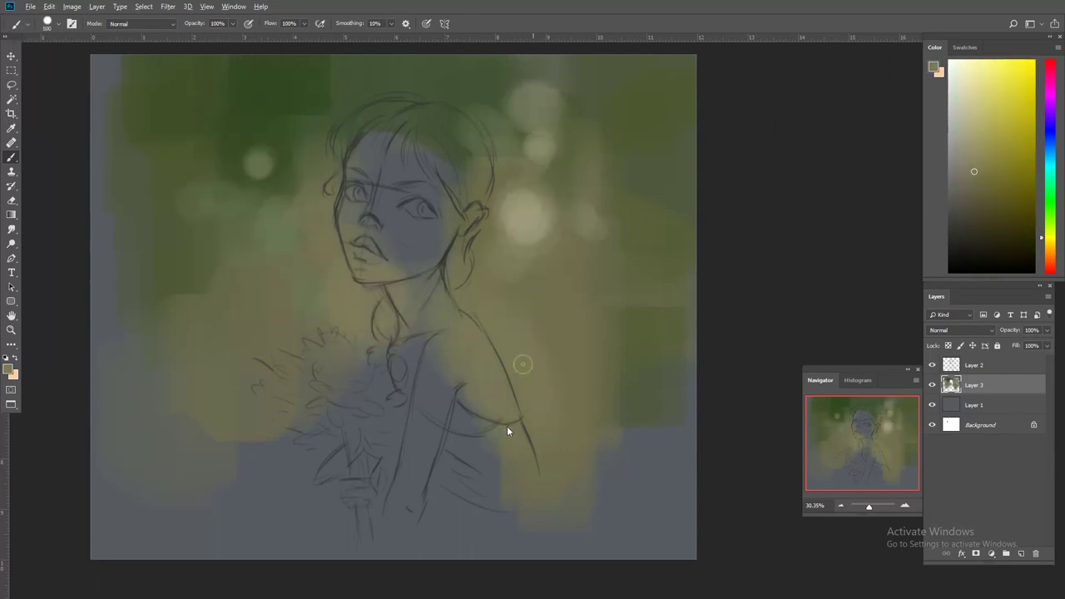
left_click(545, 83, "alt")
left_click(535, 98, "alt")
mouse_move(396, 76)
left_mouse_down()
mouse_move(535, 85)
mouse_move(632, 72)
mouse_move(749, 133)
left_mouse_up()
left_click(582, 83)
left_click(428, 107, "alt")
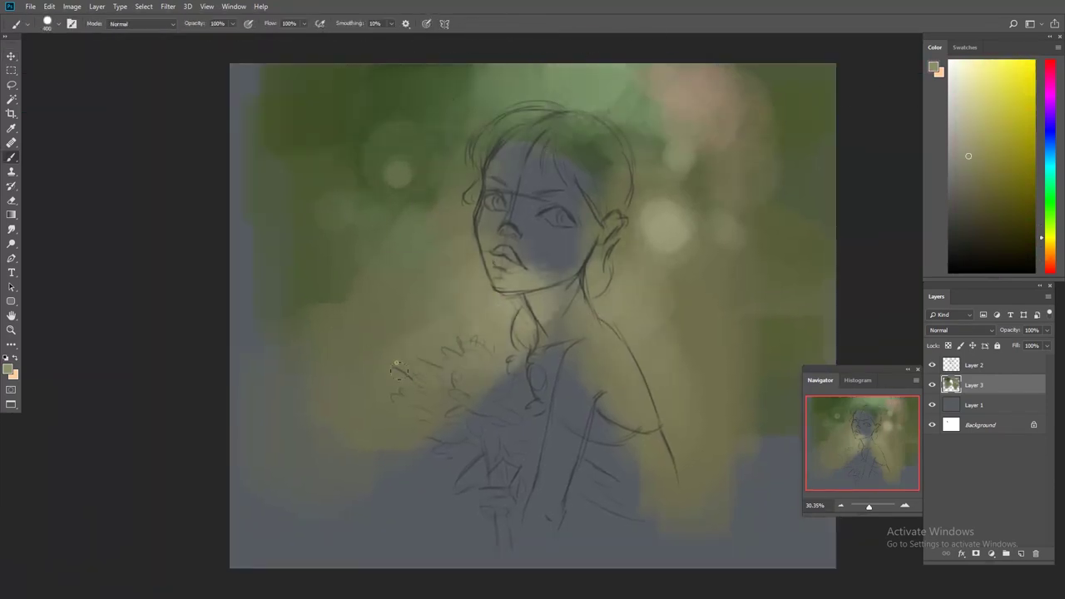
- Add a new layer for the skin and adjust the brush spacing in Brush Settings
key("ctrl+shift+alt+n")
left_click_drag(480, 282, 412, 273)
key("F5")
left_click_drag(125, 380, 130, 380)
key("F5")
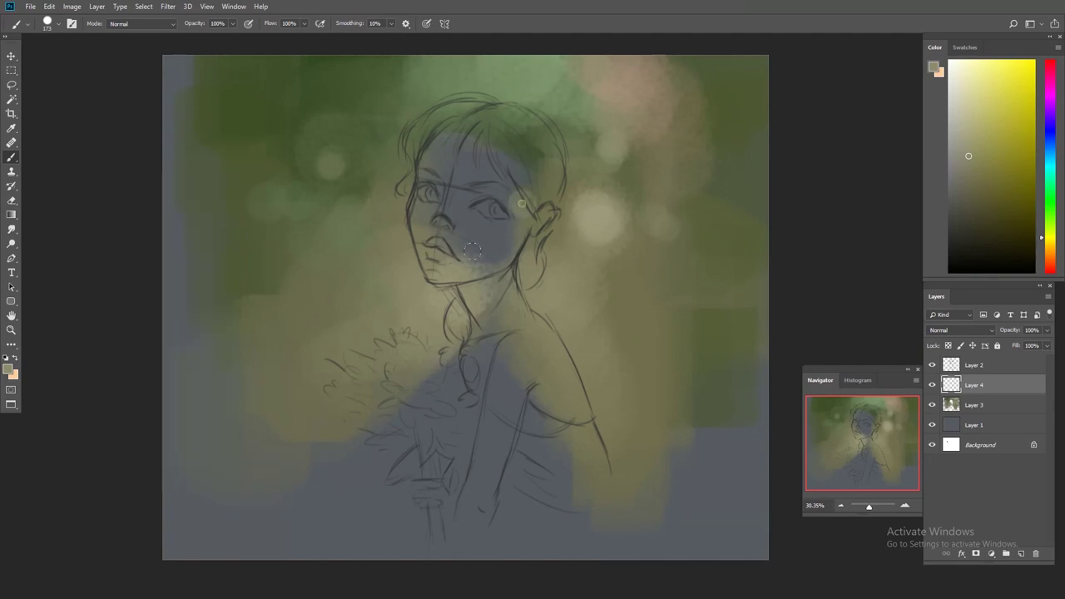
- Paint peach skin over the face, neck, shoulder and arm
mouse_move(482, 167)
left_mouse_down()
mouse_move(441, 272)
mouse_move(474, 158)
mouse_move(491, 192)
left_mouse_up()
left_click_drag(508, 333, 462, 503)
left_click_drag(540, 333, 551, 407)
- Crop the canvas to a narrower portrait frame
key("c")
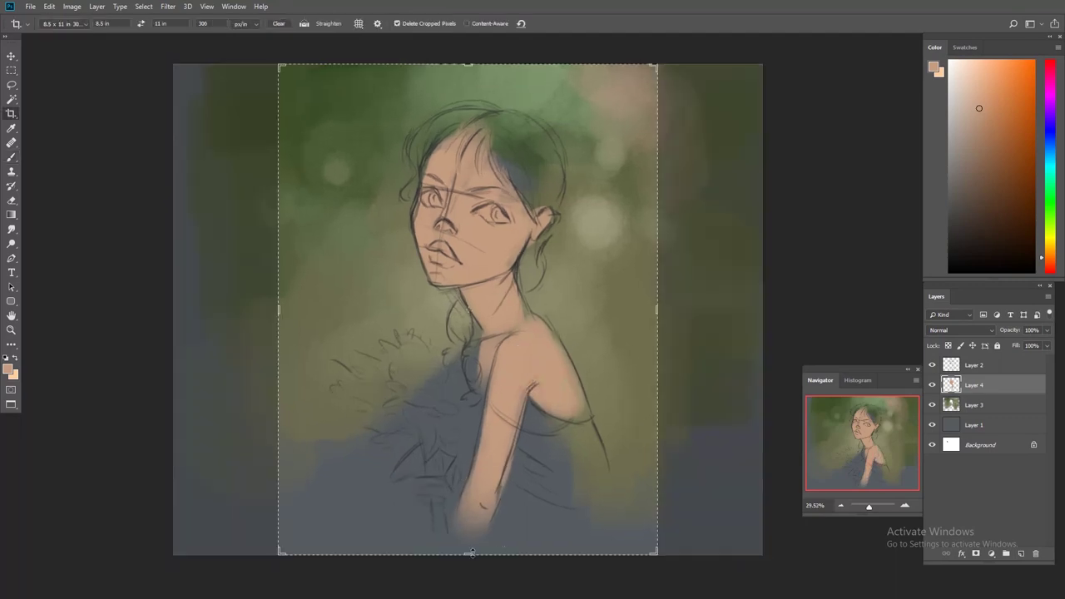
left_click_drag(468, 574, 504, 534)
key("Return")
- Start painting dark brown hair over the head
key("b")
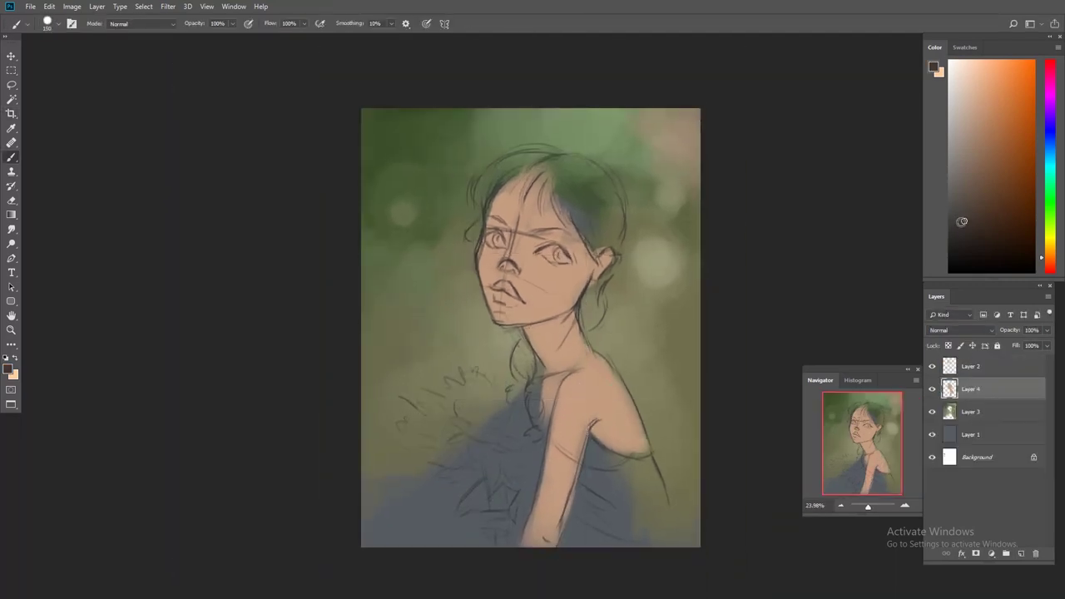
left_click(987, 249)
mouse_move(574, 162)
left_mouse_down()
mouse_move(582, 224)
mouse_move(613, 213)
left_mouse_up()
- Paint the dark hair with a bun behind the ear and a braid to the shoulder
mouse_move(616, 175)
left_mouse_down()
mouse_move(532, 171)
mouse_move(488, 192)
mouse_move(492, 171)
mouse_move(483, 230)
mouse_move(571, 161)
mouse_move(525, 179)
left_mouse_up()
left_click_drag(608, 281, 589, 324)
left_click_drag(524, 341, 542, 419)
- Paint green stems and yellow sunflowers lower left, and olive-tan over the lower right dress
left_click_drag(465, 395, 491, 490)
left_click_drag(458, 399, 491, 432)
mouse_move(491, 416)
left_mouse_down()
mouse_move(514, 436)
mouse_move(474, 367)
mouse_move(391, 428)
mouse_move(416, 453)
left_mouse_up()
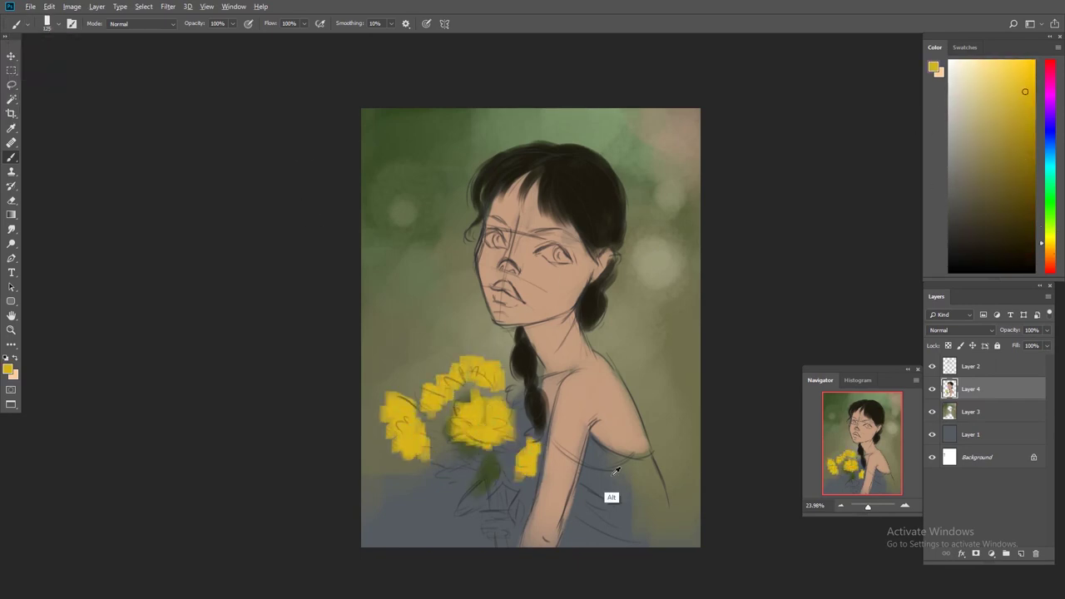
left_click(619, 394, "alt")
mouse_move(616, 449)
left_mouse_down()
mouse_move(657, 532)
mouse_move(649, 547)
left_mouse_up()
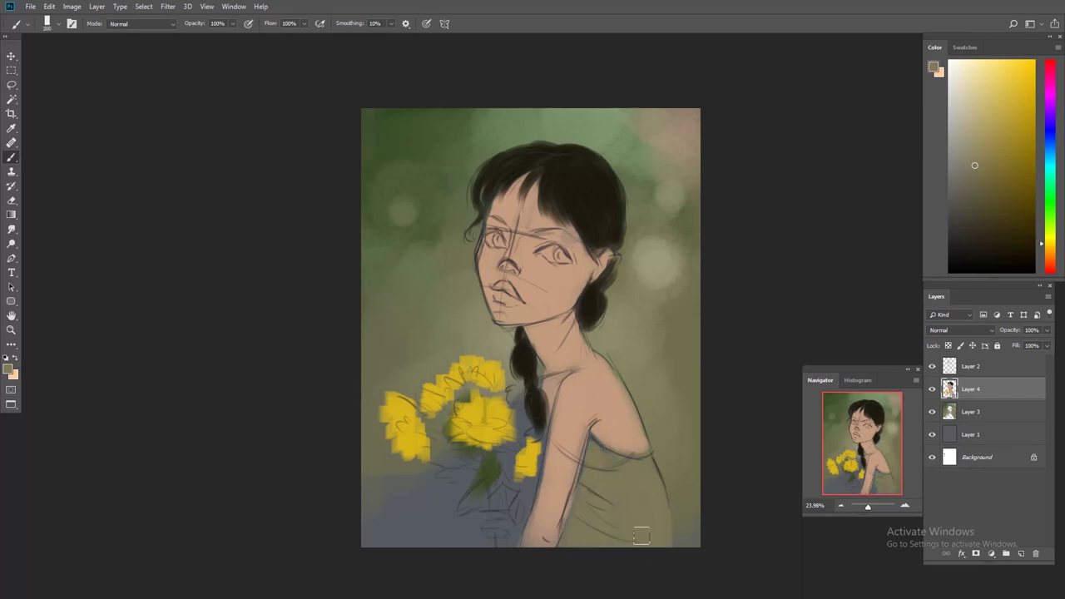
- Paint light strokes over the lower dress
left_click_drag(607, 515, 637, 506)
left_click(587, 509, "alt")
left_click_drag(582, 532, 574, 432)
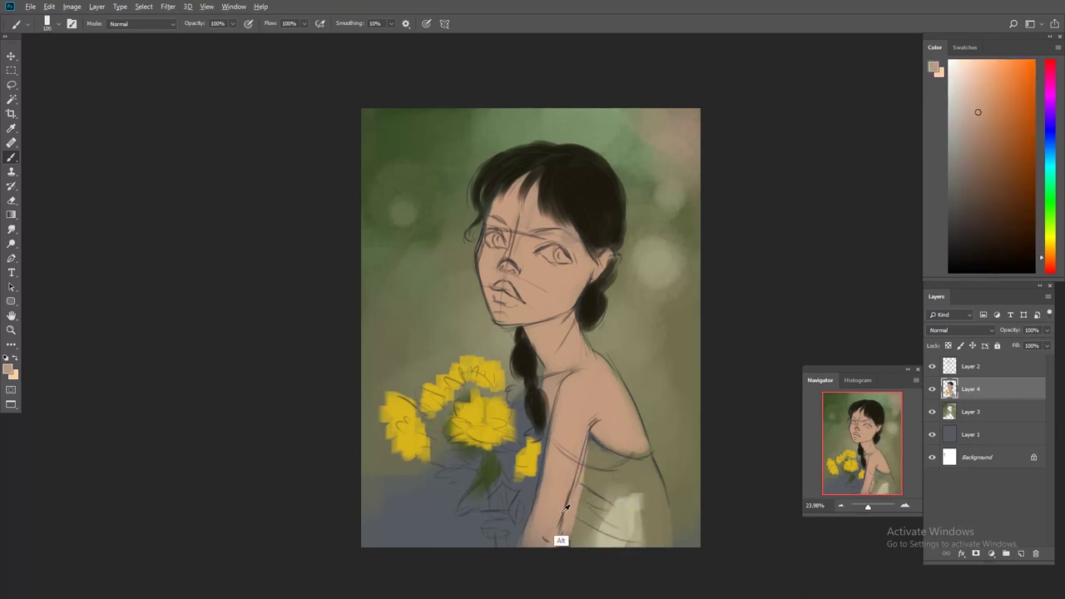
left_click(577, 520, "alt")
- Paint pink blush on the right cheek
left_click(486, 243, "alt")
left_click(599, 153, "alt")
left_click(580, 264, "alt")
left_click_drag(539, 253, 555, 281)
- Paint warm orange shading on the neck
left_click(988, 102)
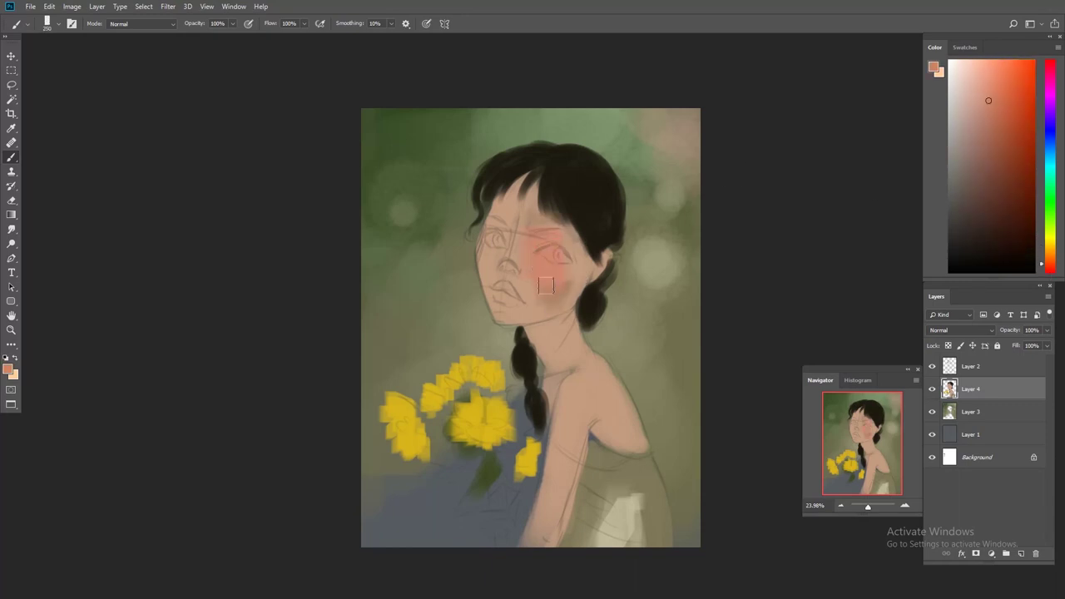
left_click(1049, 237)
mouse_move(549, 320)
left_mouse_down()
mouse_move(566, 366)
mouse_move(566, 516)
left_mouse_up()
- Paint the lips red
left_click(628, 379, "alt")
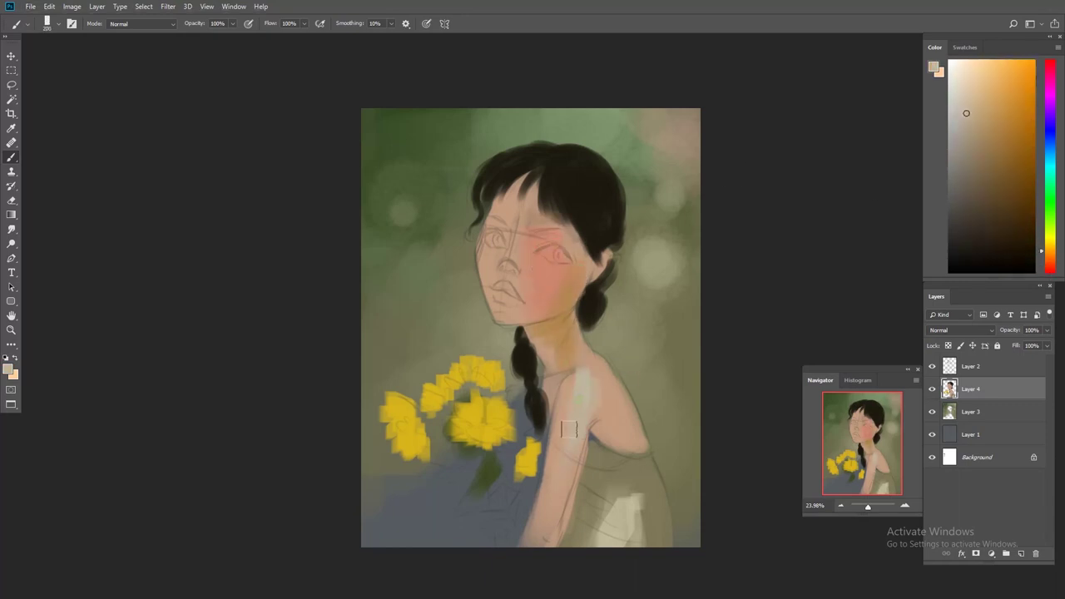
left_click(584, 410, "alt")
left_click(599, 366, "alt")
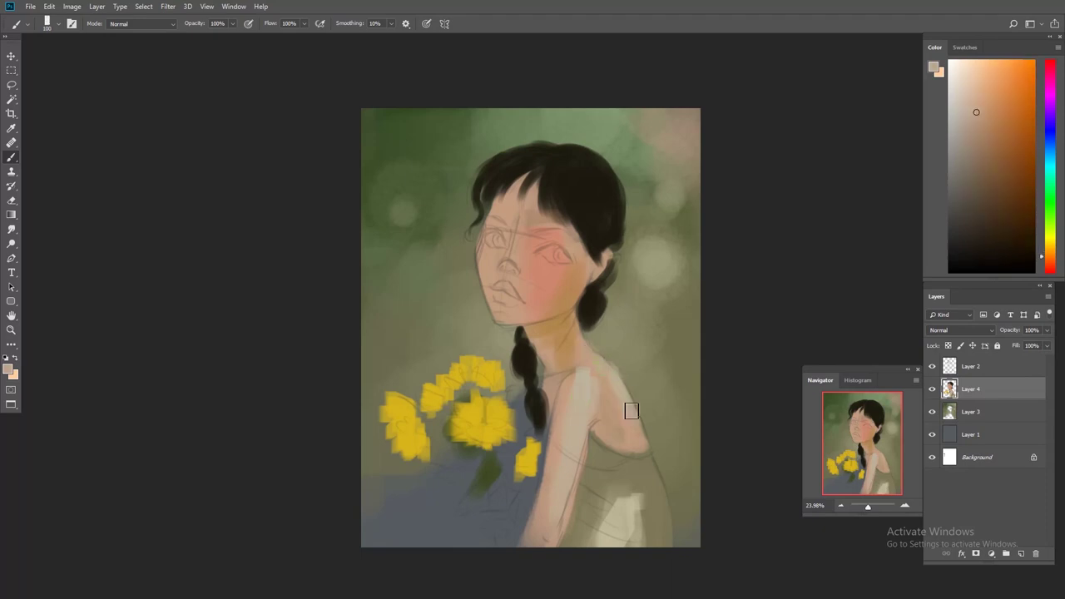
scroll(598, 274, "up", 1)
left_click(597, 273, "alt")
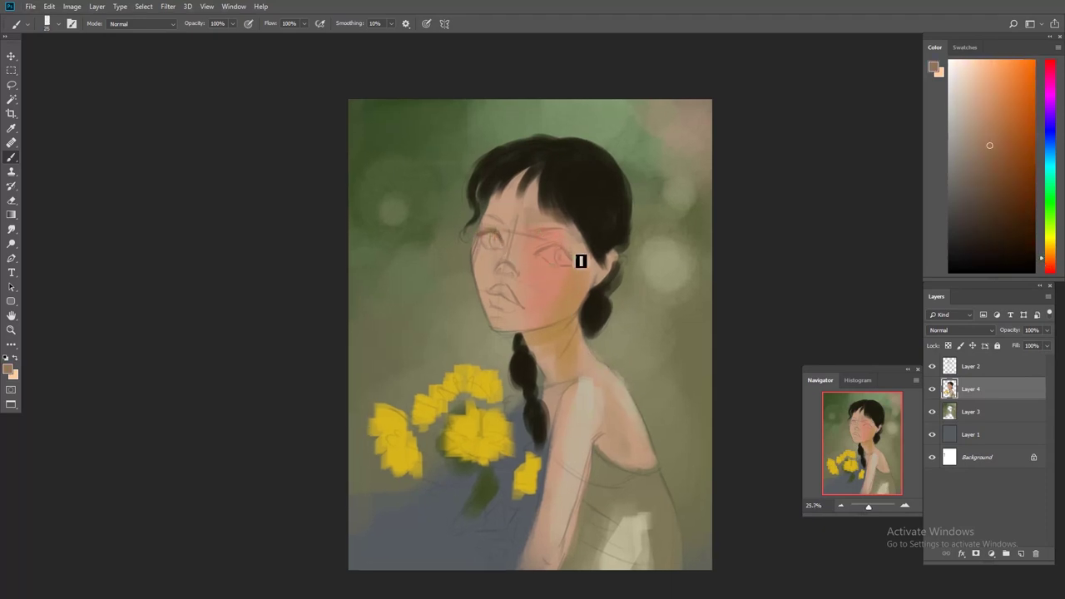
left_click(548, 286, "alt")
left_click(1049, 267)
left_click(1007, 125)
left_click_drag(493, 289, 509, 301)
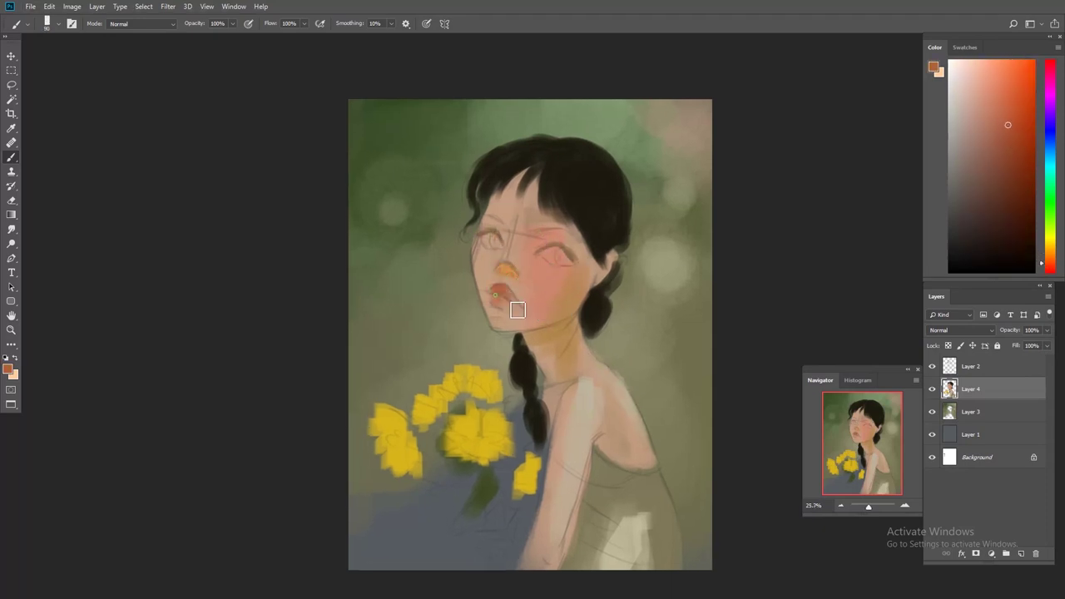
- Add light peach strokes down the shoulder and arm
left_click(520, 234, "alt")
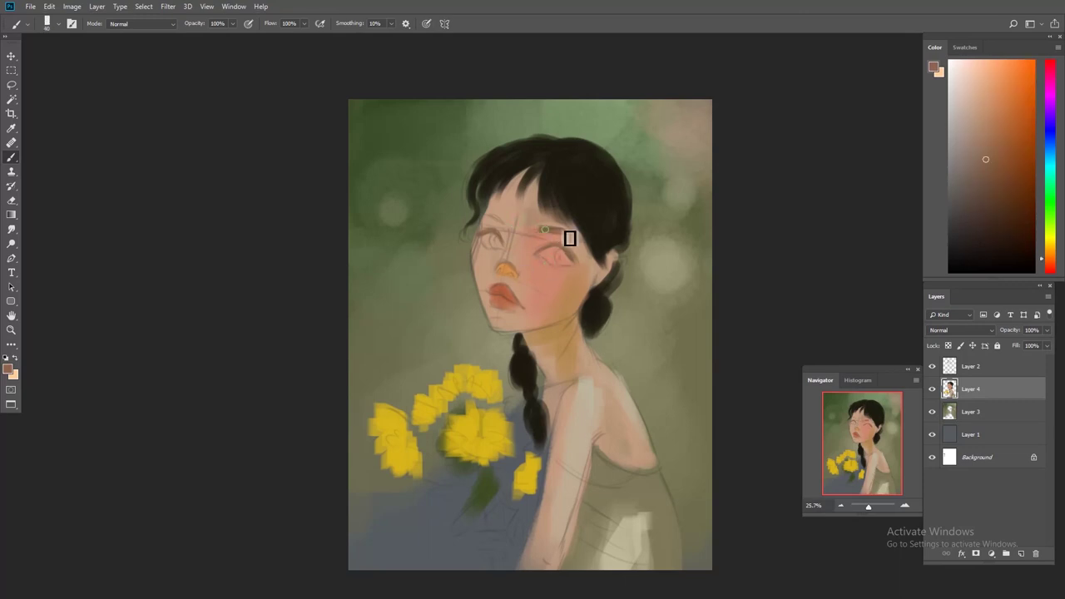
left_click(549, 297, "alt")
mouse_move(540, 277)
left_mouse_down()
mouse_move(530, 319)
mouse_move(535, 304)
left_mouse_up()
left_click_drag(520, 366, 508, 424)
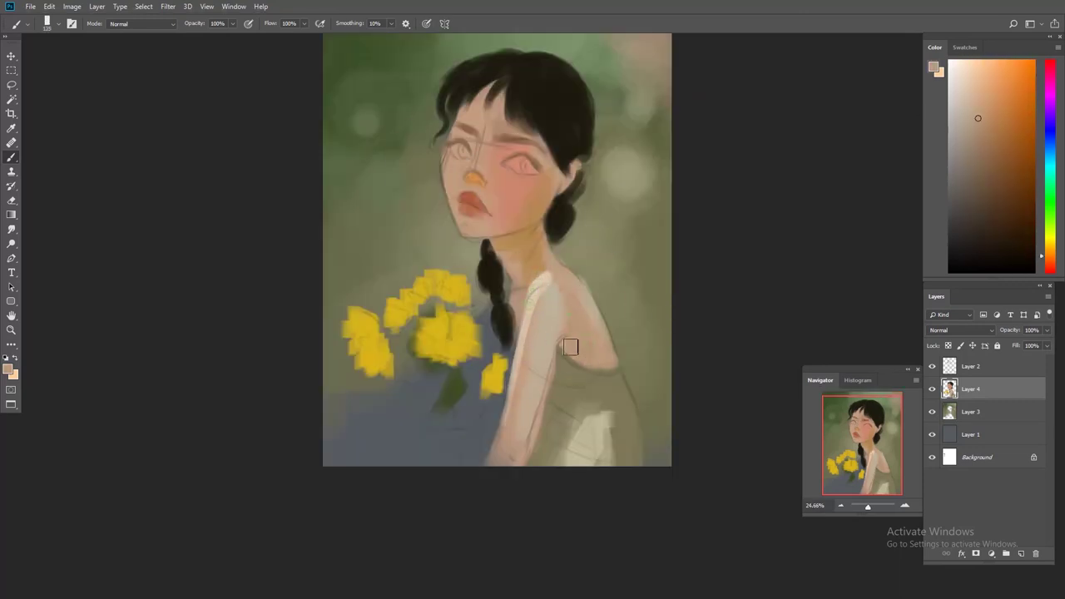
- Paint dark green leaves under the sunflowers and orange along the arm edge
left_click(402, 334, "alt")
mouse_move(416, 366)
left_mouse_down()
mouse_move(405, 354)
mouse_move(395, 399)
mouse_move(466, 380)
mouse_move(485, 311)
mouse_move(511, 378)
left_mouse_up()
left_click(519, 266, "alt")
left_click(498, 366, "alt")
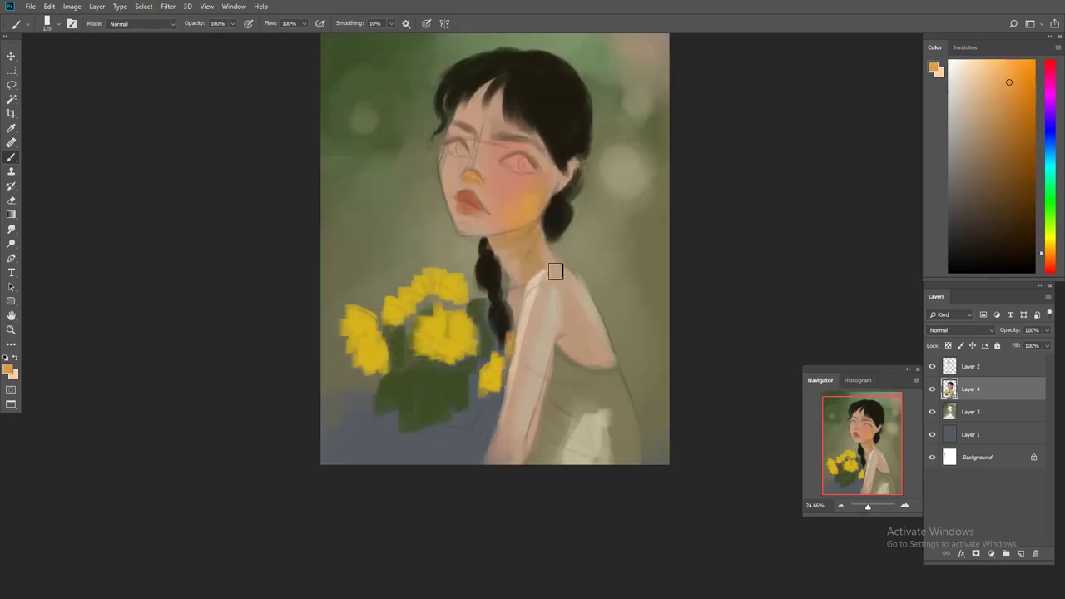
- Add a pale grey-yellow highlight along the shoulder
left_click(570, 295, "alt")
left_click(573, 383, "alt")
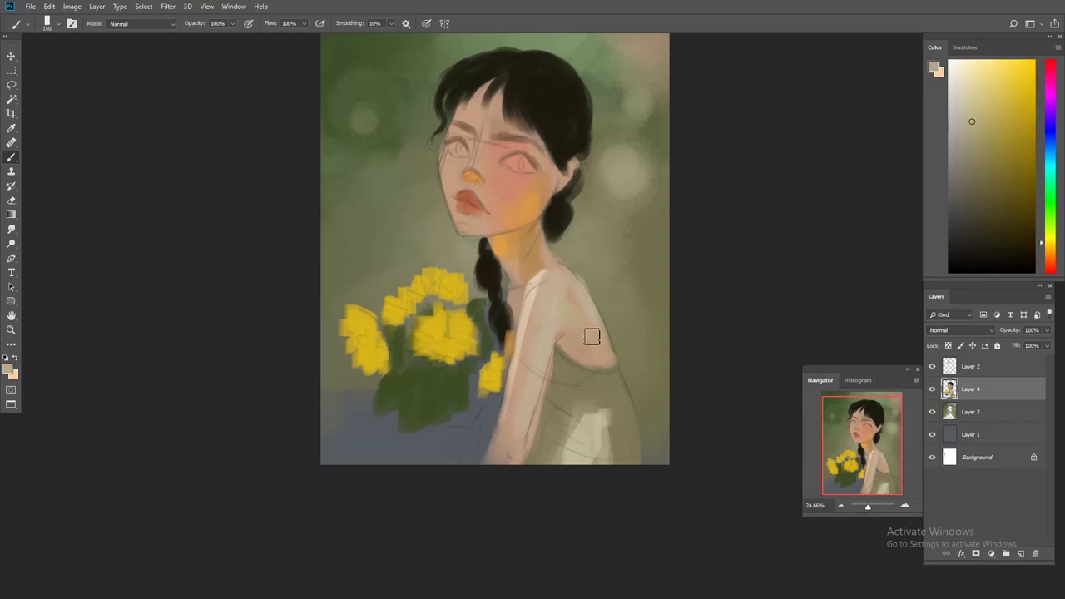
mouse_move(584, 280)
left_mouse_down()
mouse_move(618, 362)
mouse_move(539, 456)
left_mouse_up()
- Paint dark olive shadows under the arm, then marquee-select the painting area to keep
left_click(617, 432, "alt")
left_click_drag(574, 388, 558, 421)
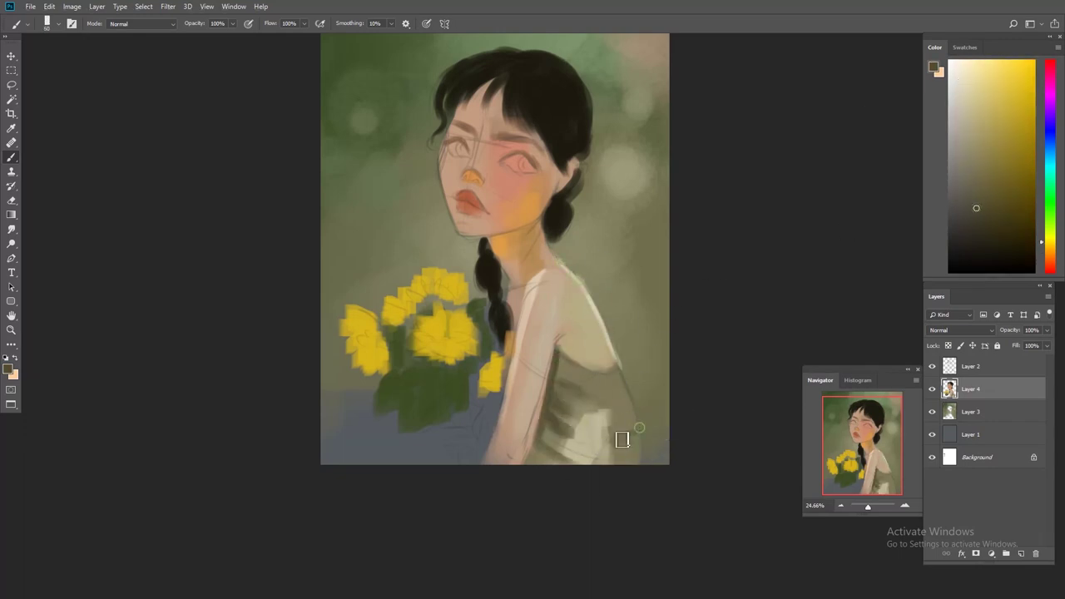
key("m")
left_click_drag(354, 48, 618, 523)
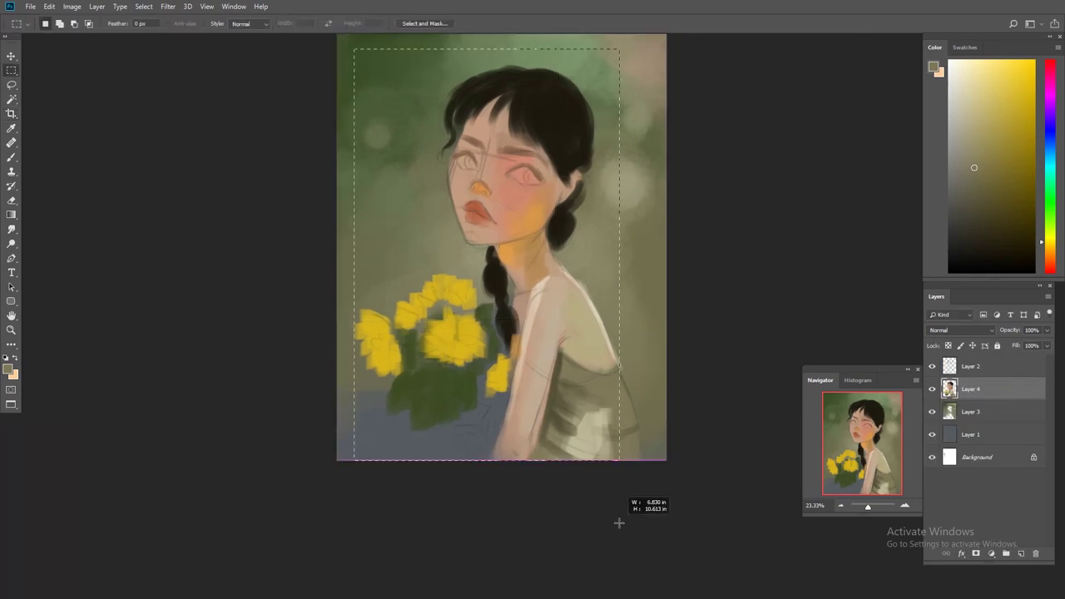
- Crop the canvas to the marquee selection
key("c")
key("Return")
key("b")
- Thicken the dark green bush below the flowers and paint the hand in sampled skin tones
left_click(651, 376, "alt")
left_click_drag(500, 445, 520, 482)
left_click(531, 490, "alt")
left_click(532, 476, "alt")
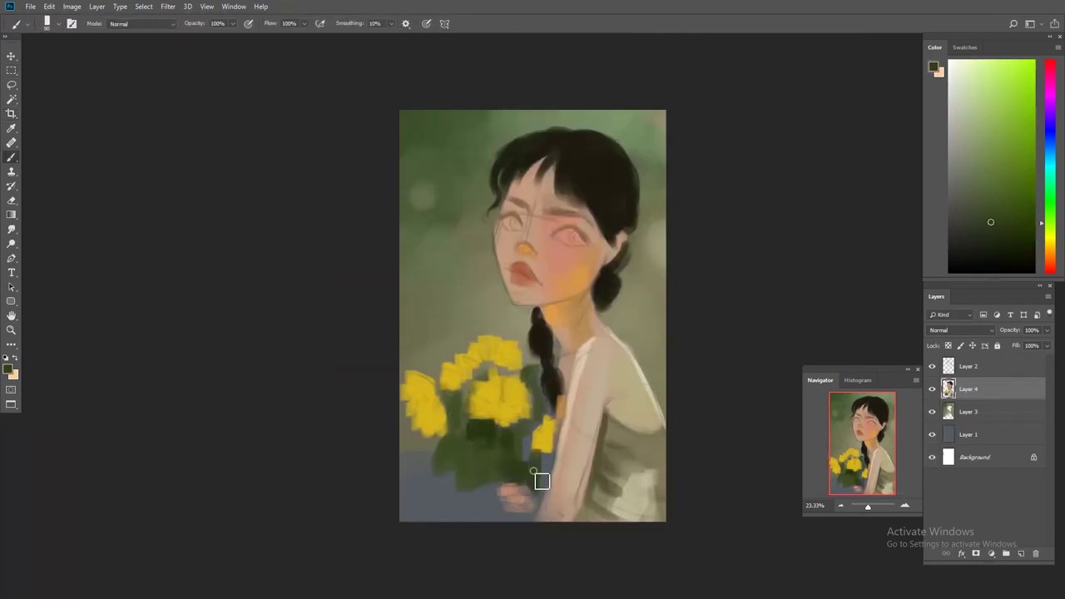
left_click(562, 341, "alt")
left_click(573, 470, "alt")
left_click(570, 344, "alt")
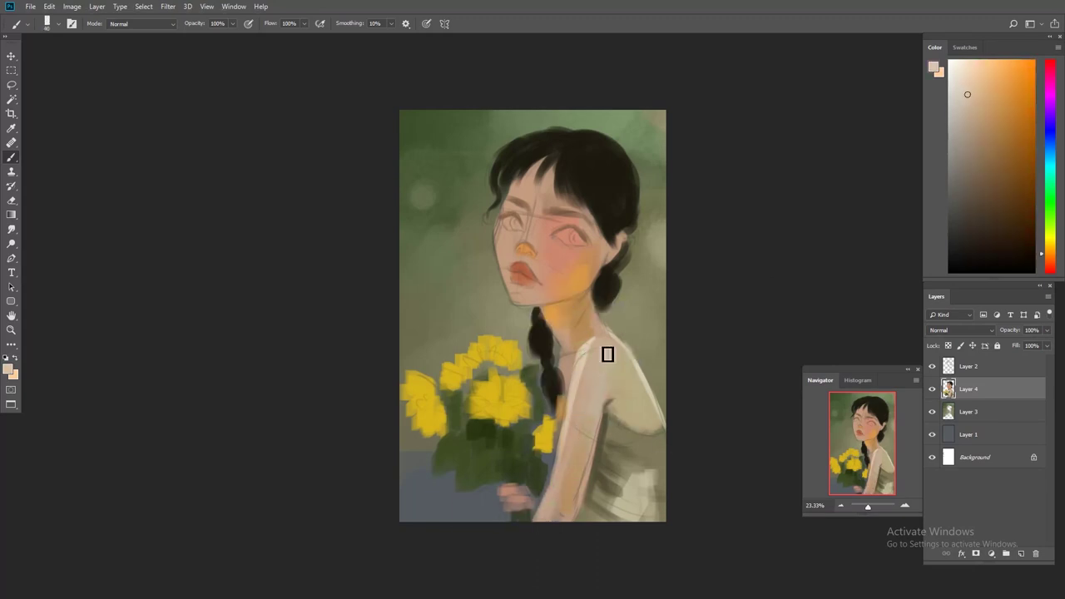
- Free-transform the selected head area, confirm it, and pick black for the eyes
key("ctrl+t")
key("Return")
left_click(571, 385, "alt")
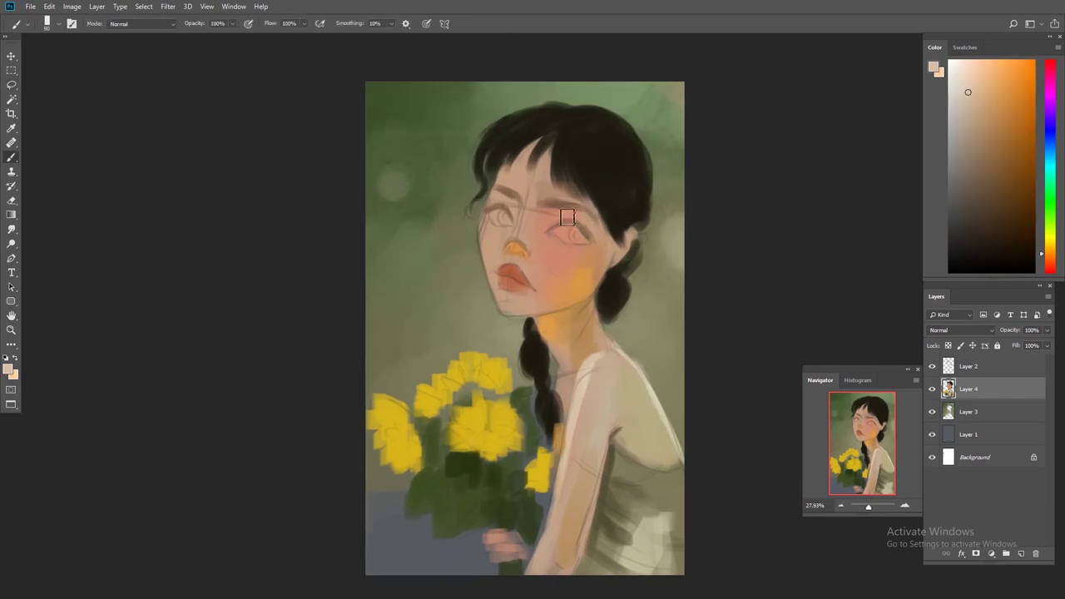
left_click(501, 218, "alt")
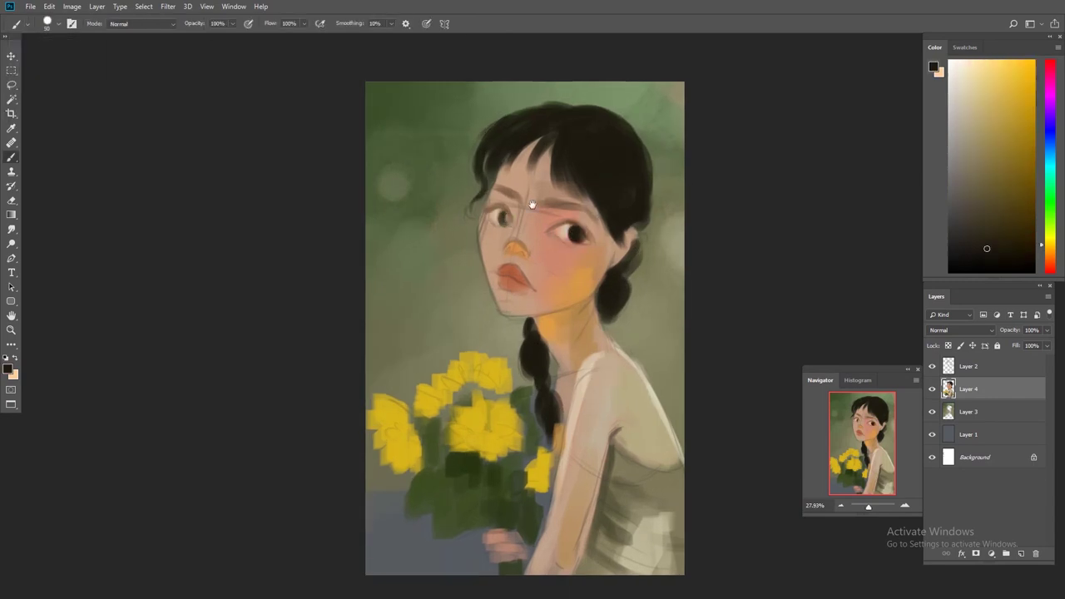
- Paint the dark eyes and lashes on both eyes
scroll(541, 208, "up", 3)
left_click_drag(469, 223, 480, 231)
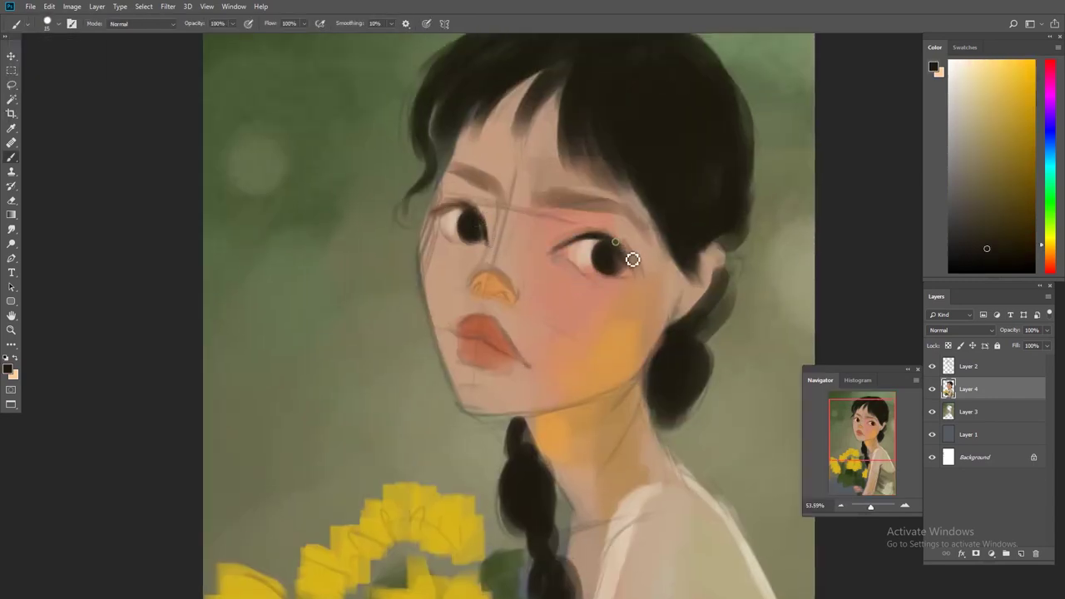
left_click_drag(612, 238, 569, 226)
left_click_drag(433, 215, 489, 180)
scroll(518, 261, "down", 2)
- Paint pale skin over the brows and above the eyes, lightening the left cheek edge
left_click(551, 262, "alt")
mouse_move(533, 218)
left_mouse_down()
mouse_move(595, 229)
mouse_move(589, 213)
left_mouse_up()
left_click(598, 256, "alt")
left_click_drag(502, 193, 470, 218)
left_click_drag(491, 165, 466, 246)
left_click(563, 274, "alt")
left_click(465, 215, "alt")
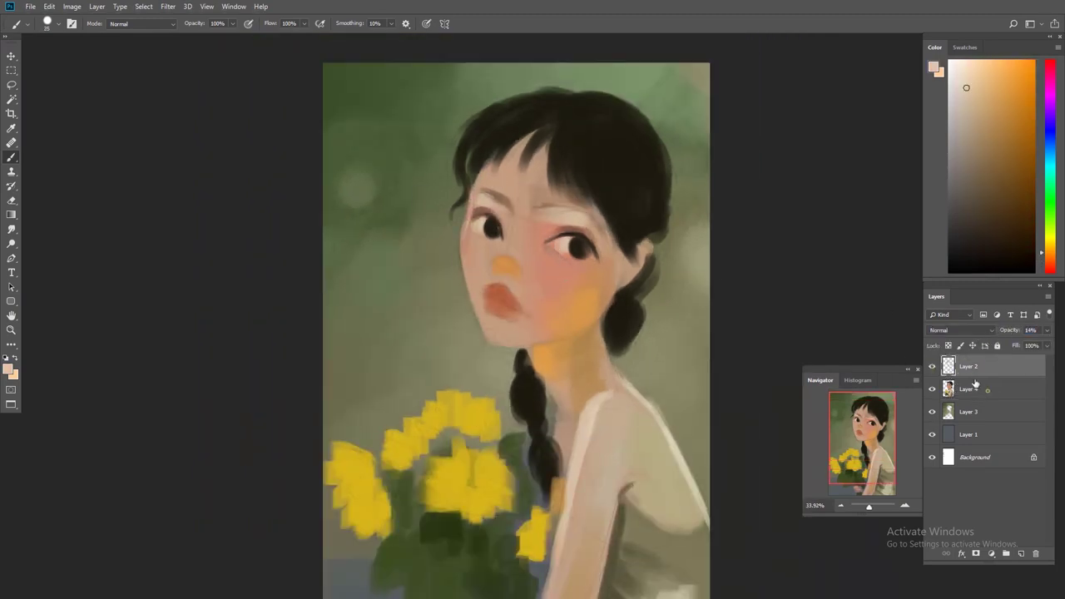
- Flip the canvas horizontally and sample orange and peach tones around the nose and cheek
left_click(505, 266, "alt")
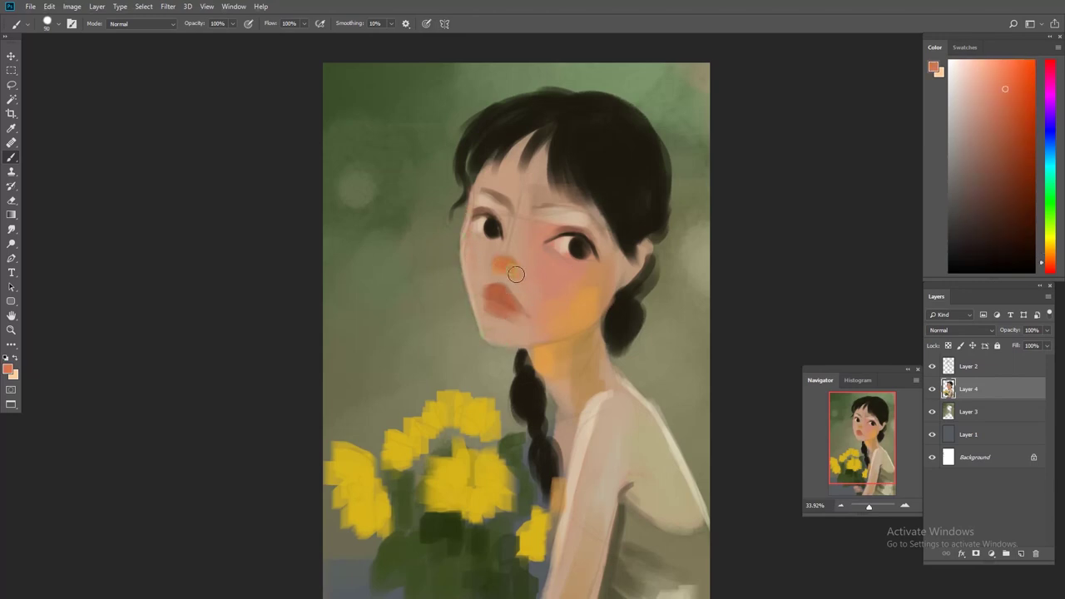
left_click(598, 274, "alt")
left_click(570, 375, "alt")
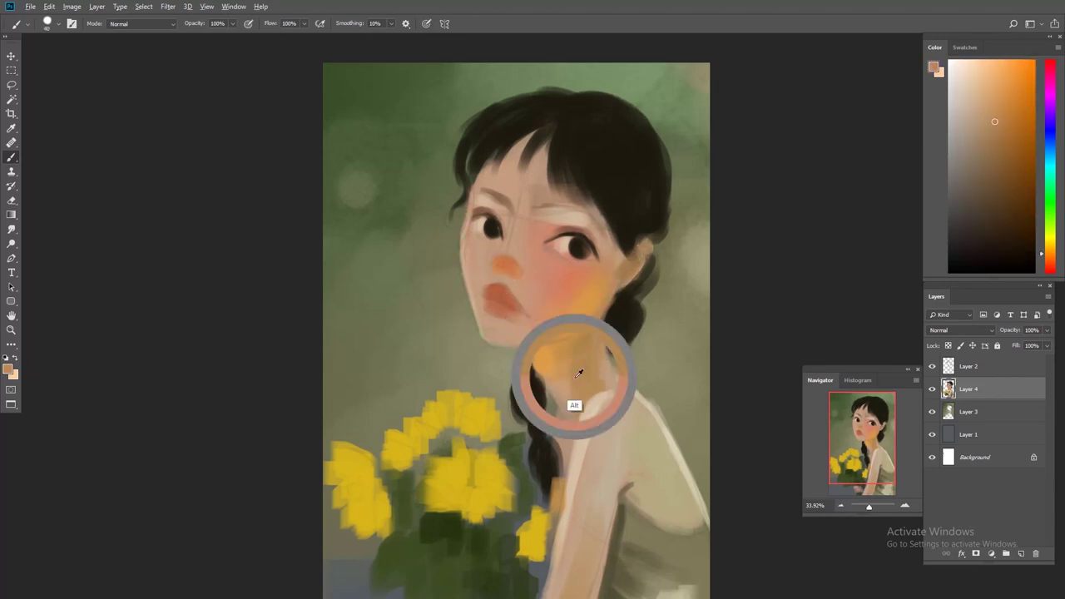
scroll(519, 219, "up", 1)
key("ctrl+shift+h")
left_click(516, 245, "alt")
scroll(524, 258, "up", 1)
left_click(533, 274, "alt")
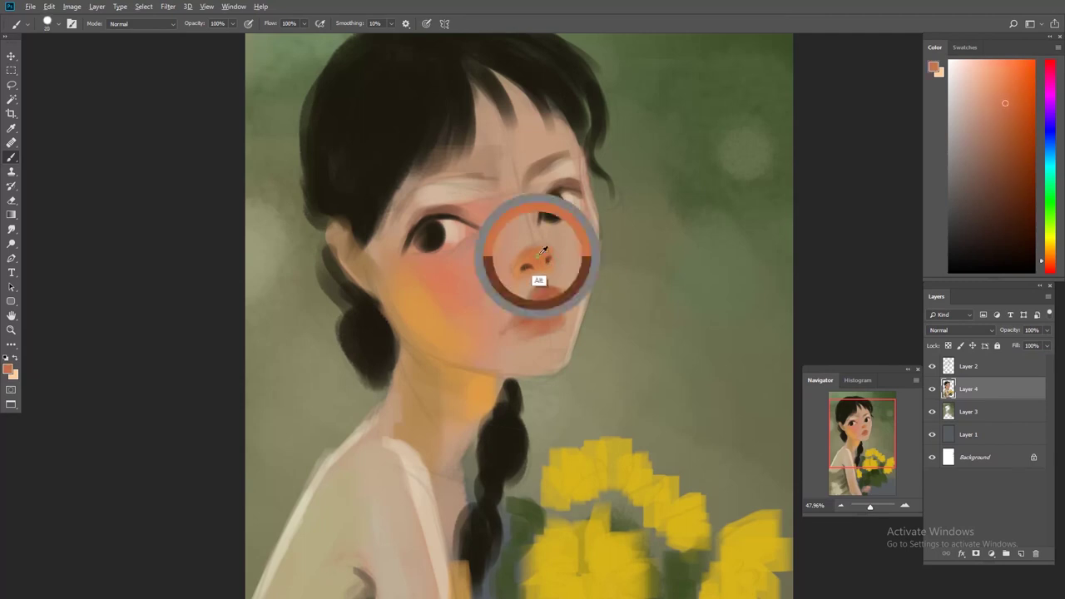
left_click(556, 280, "alt")
- Flip the canvas back and reshape the lips in deeper red with an orange nose tip
key("ctrl+shift+h")
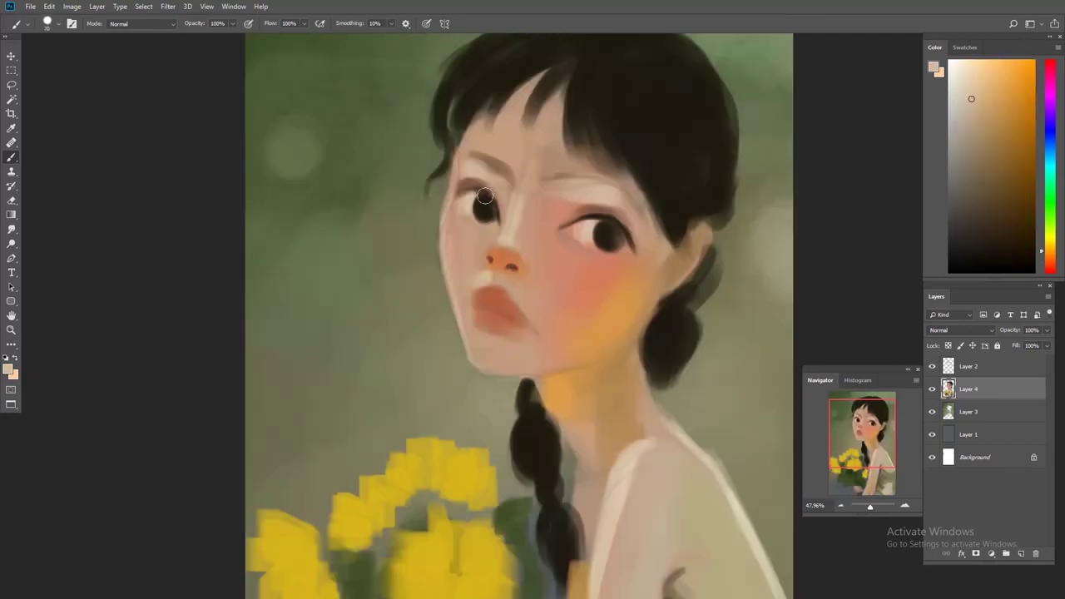
left_click(514, 289, "alt")
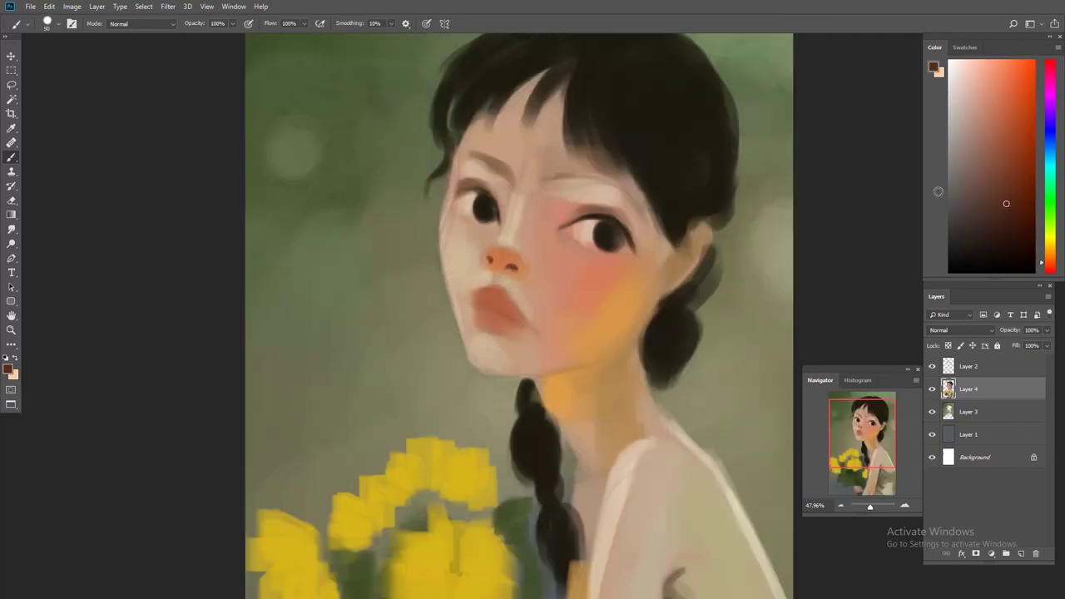
left_click(504, 297, "alt")
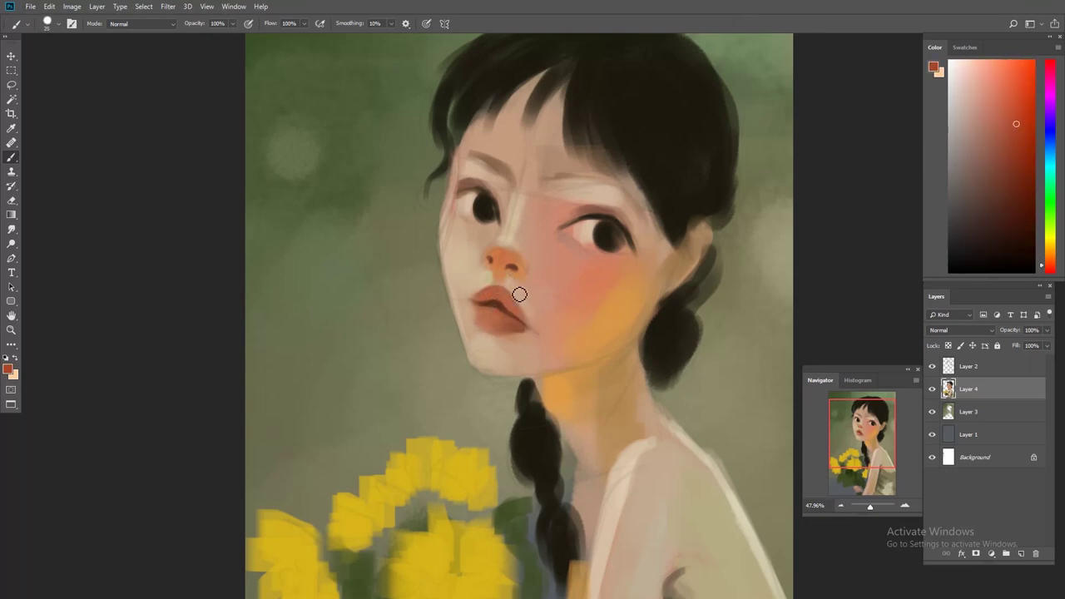
left_click(510, 328, "alt")
left_click(404, 291, "alt")
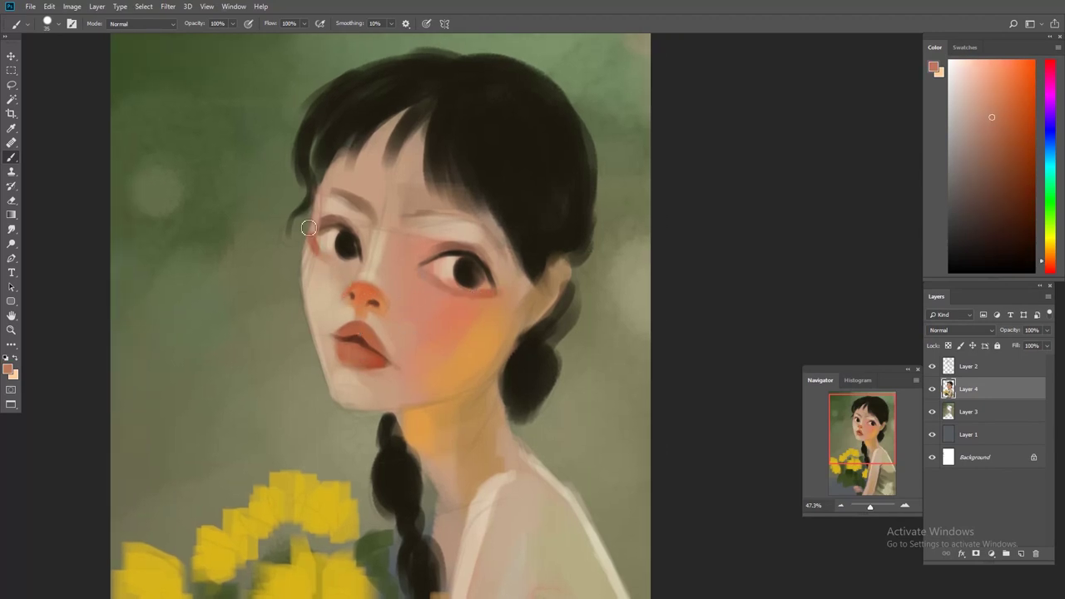
- Refine the skin beside the eye and add a new Layer 5 above Layer 4
left_click(316, 239, "alt")
left_click(368, 265, "alt")
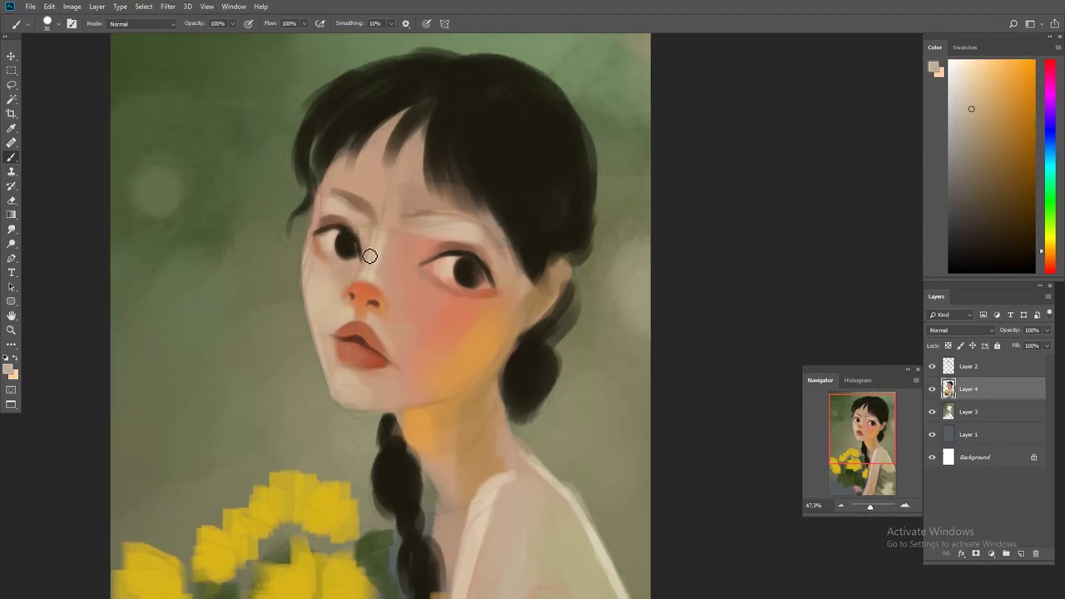
scroll(387, 291, "down", 2)
key("l")
left_click_drag(438, 310, 455, 264)
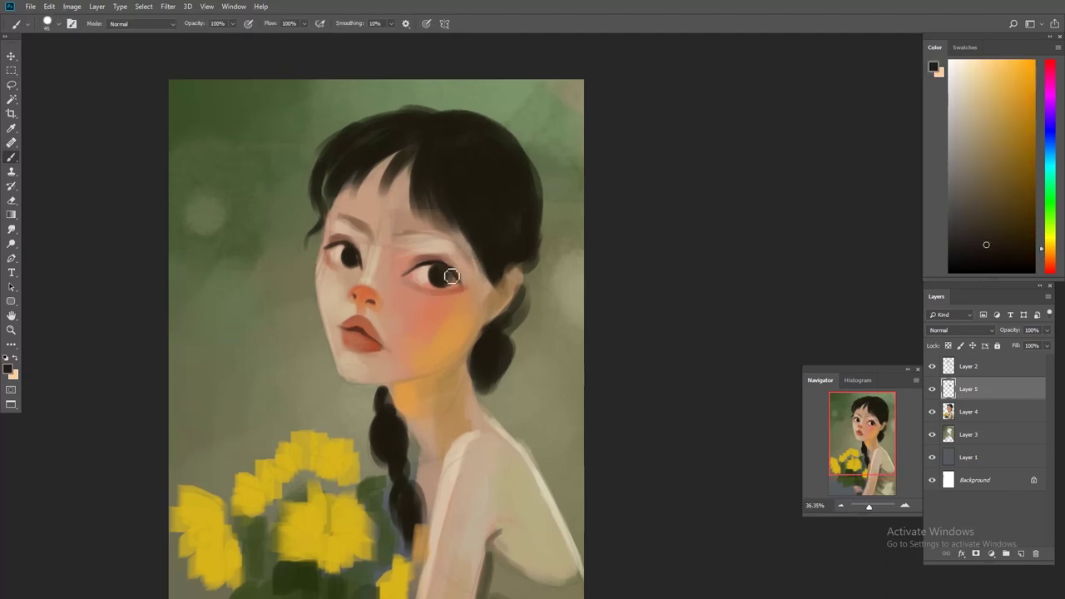
- On new Layer 5, blend forehead, cheek and chin with sampled peach, pink, orange-tan and beige tones
left_click(356, 221, "alt")
left_click(393, 208, "alt")
left_click(399, 283, "alt")
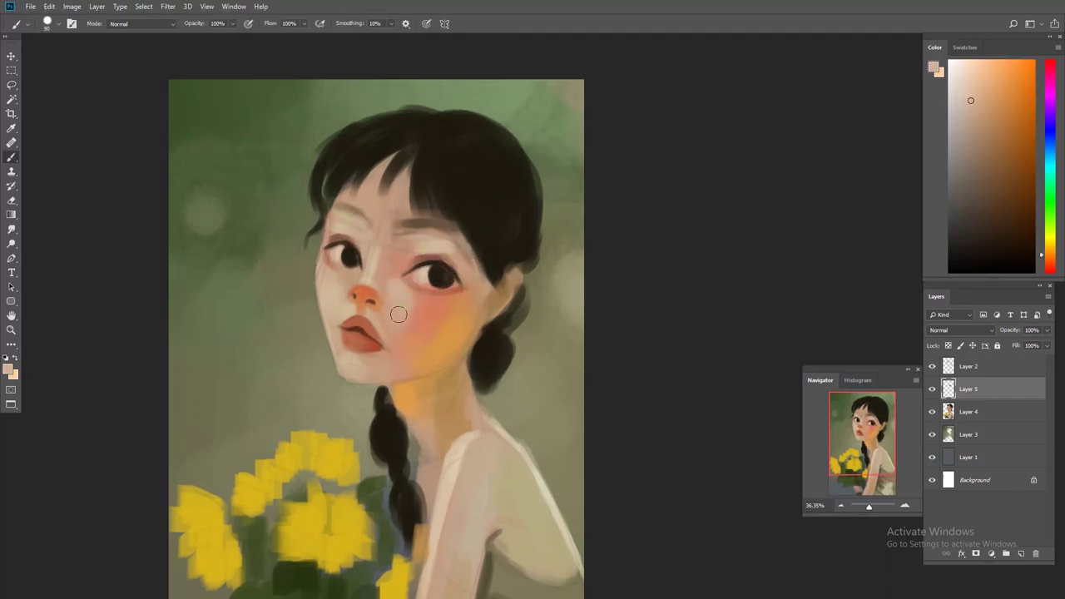
scroll(341, 292, "up", 1)
scroll(358, 332, "down", 1)
left_click(377, 320, "alt")
left_click(425, 298, "alt")
left_click(445, 291, "alt")
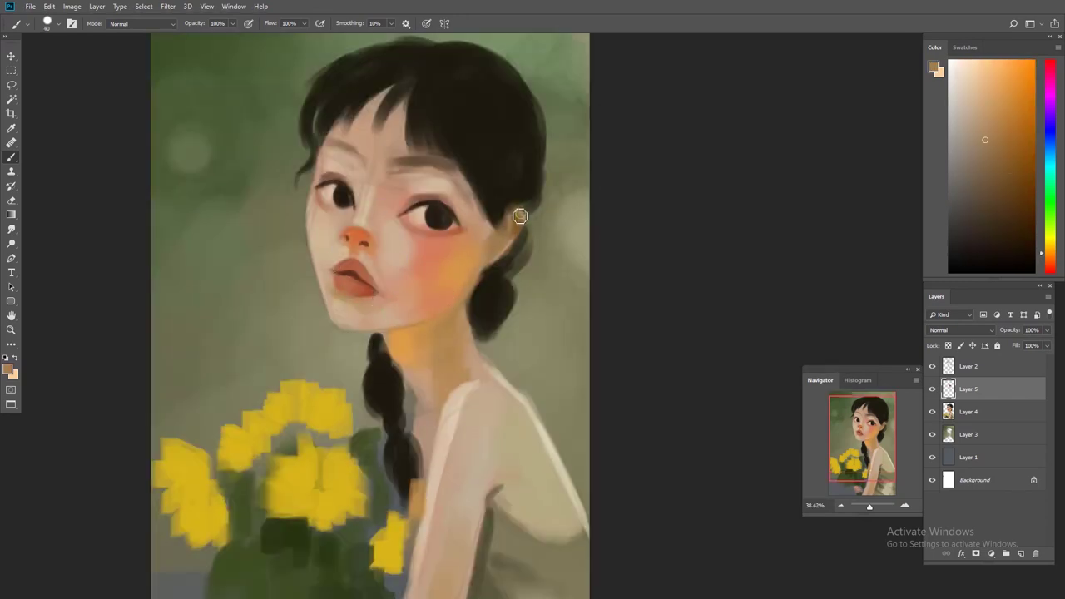
left_click(487, 291, "alt")
left_click(435, 288, "alt")
left_click(319, 273, "alt")
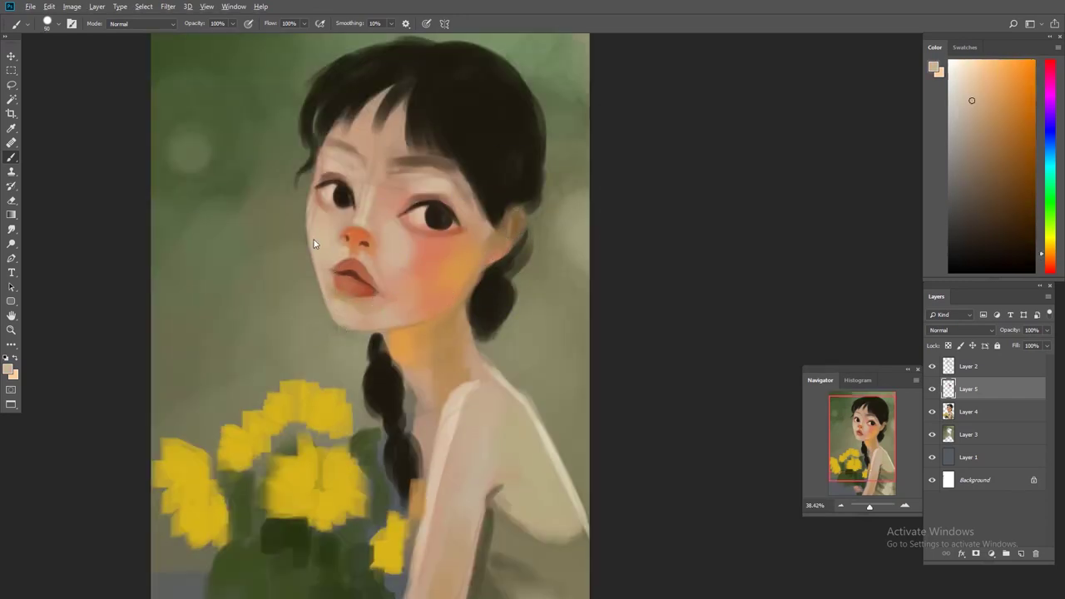
- Deepen the face shading with darker orange-tan and cheek tones, then lighter skin tones
left_click(333, 199, "alt")
left_click(436, 246, "alt")
left_click(439, 199, "alt")
left_click(465, 226, "alt")
left_click(456, 196, "alt")
left_click(477, 308, "alt")
left_click(487, 257, "alt")
left_click(488, 280, "alt")
left_click(480, 283, "alt")
left_click(997, 141)
left_click(405, 309, "alt")
left_click(399, 265, "alt")
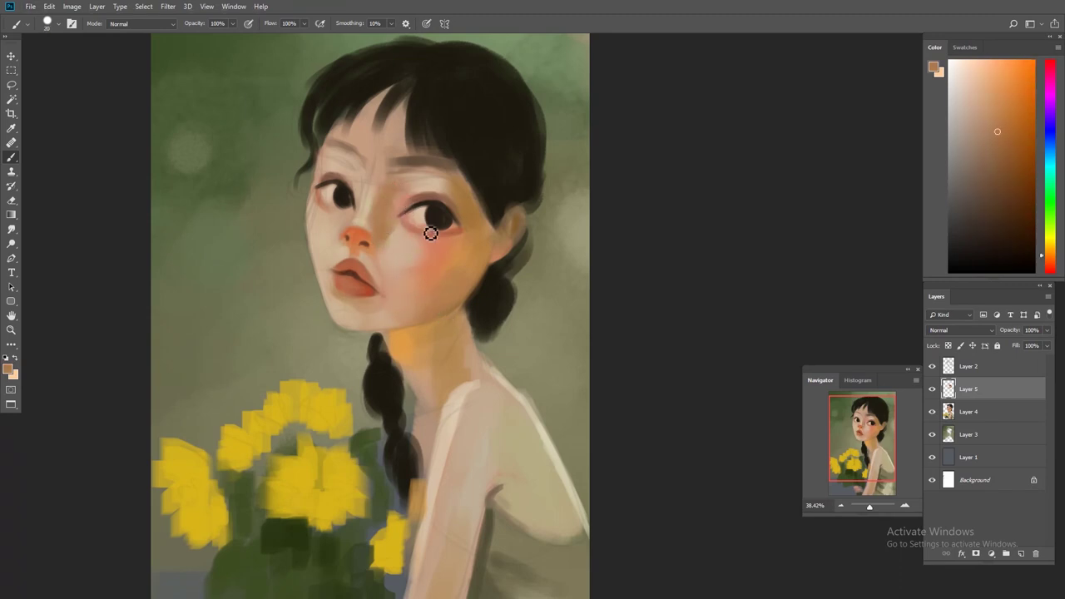
- Darken the pale forehead strip under the bangs and dab a highlight on the hair
left_click(404, 217, "alt")
left_click(346, 225, "alt")
scroll(346, 202, "up", 1)
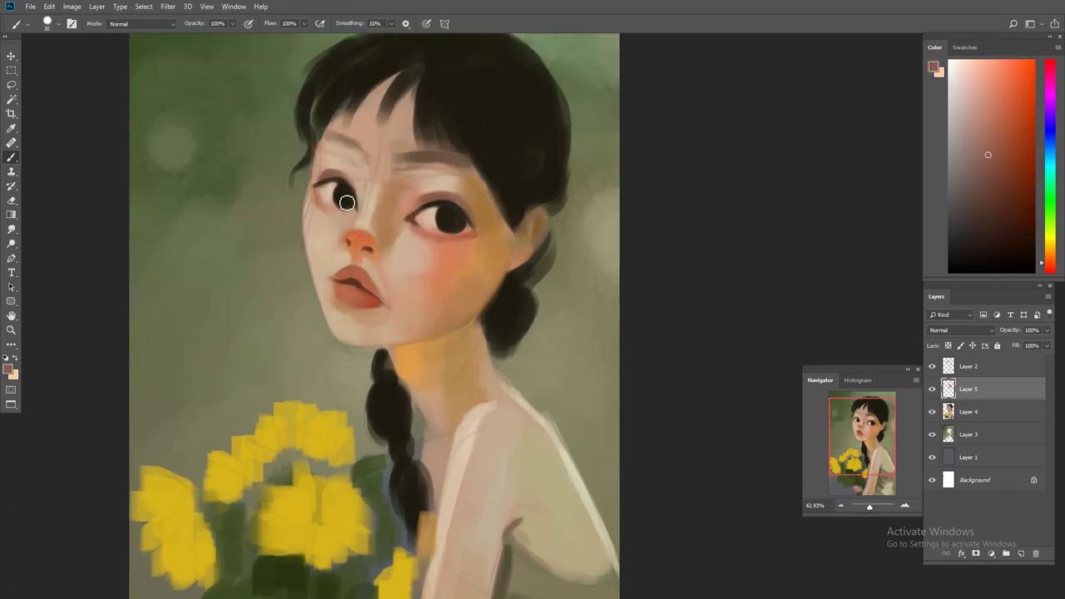
left_click(350, 204, "alt")
scroll(453, 218, "down", 2)
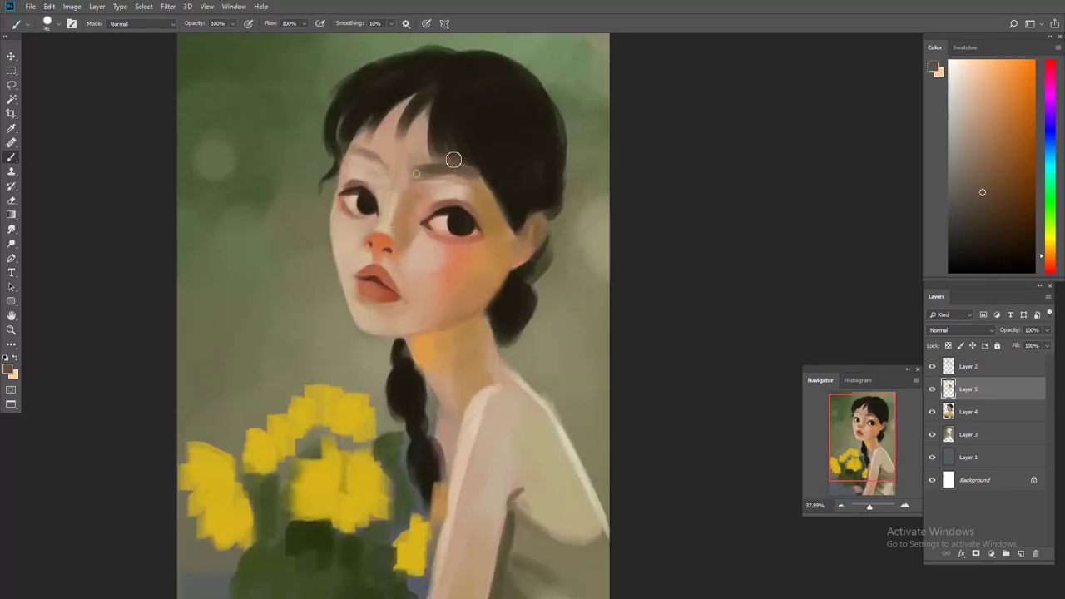
left_click(440, 239, "alt")
scroll(468, 230, "up", 1)
left_click(475, 227, "alt")
left_click(436, 160)
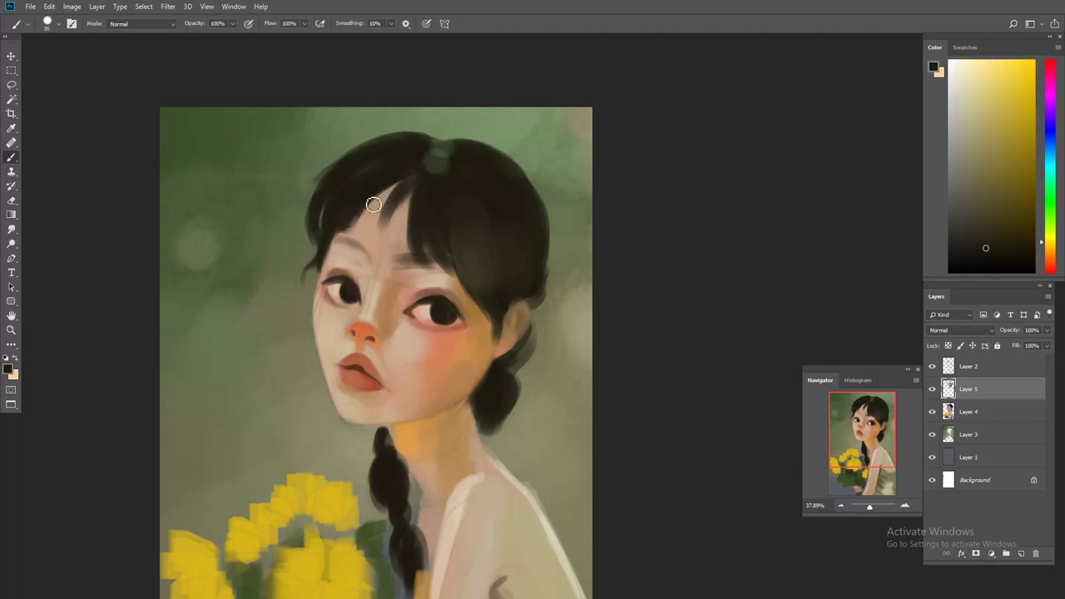
left_click_drag(384, 197, 392, 195)
- Sample cheek, dark leaf-green, neck and light peach tones across the face and lower body
left_click(460, 379, "alt")
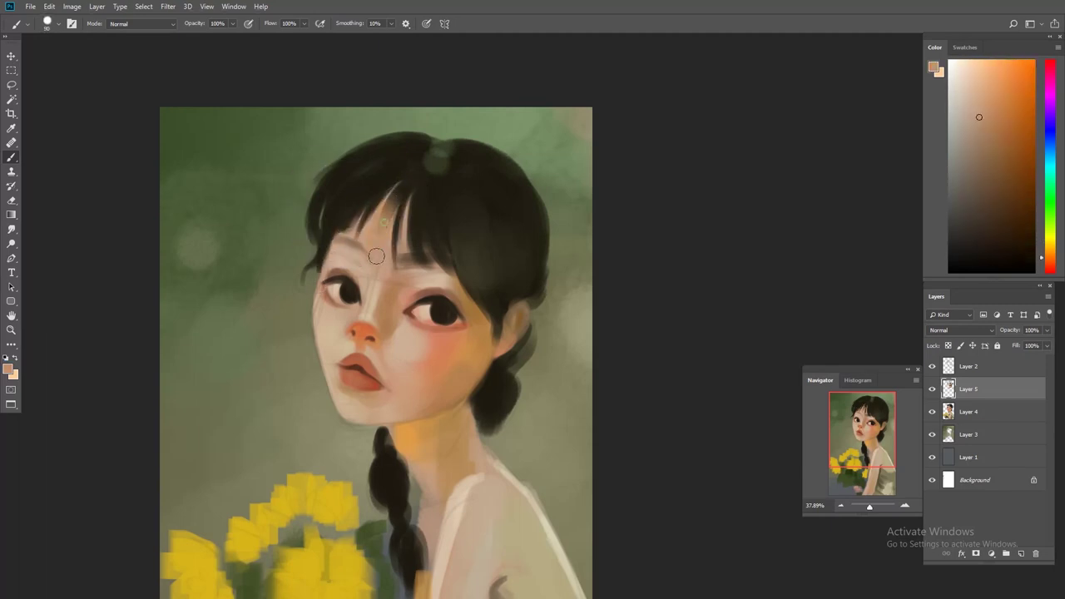
left_click(411, 268, "alt")
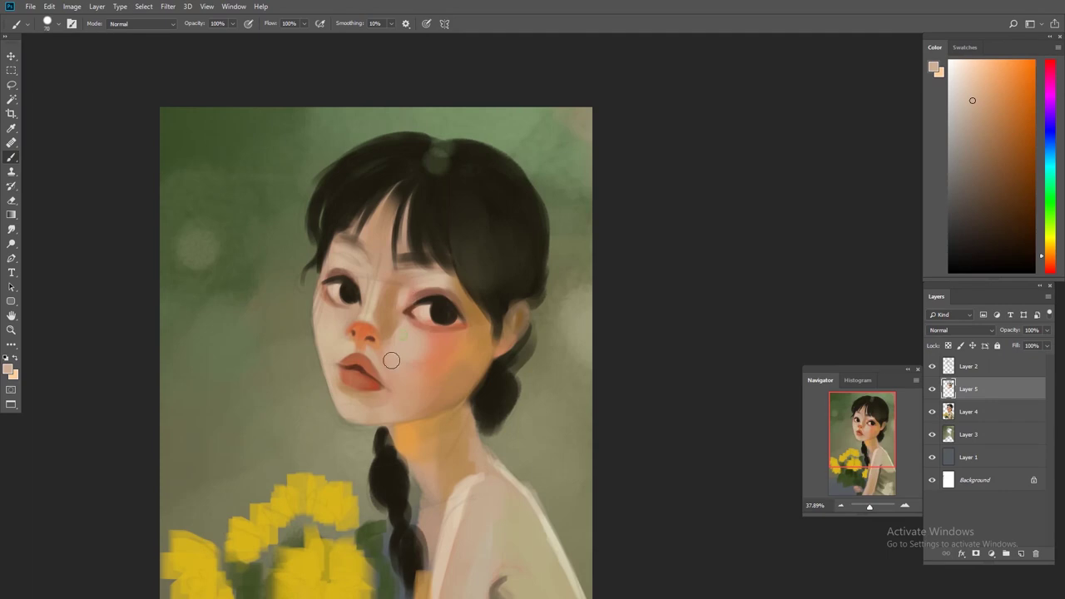
left_click_drag(409, 382, 405, 311)
scroll(383, 347, "down", 1)
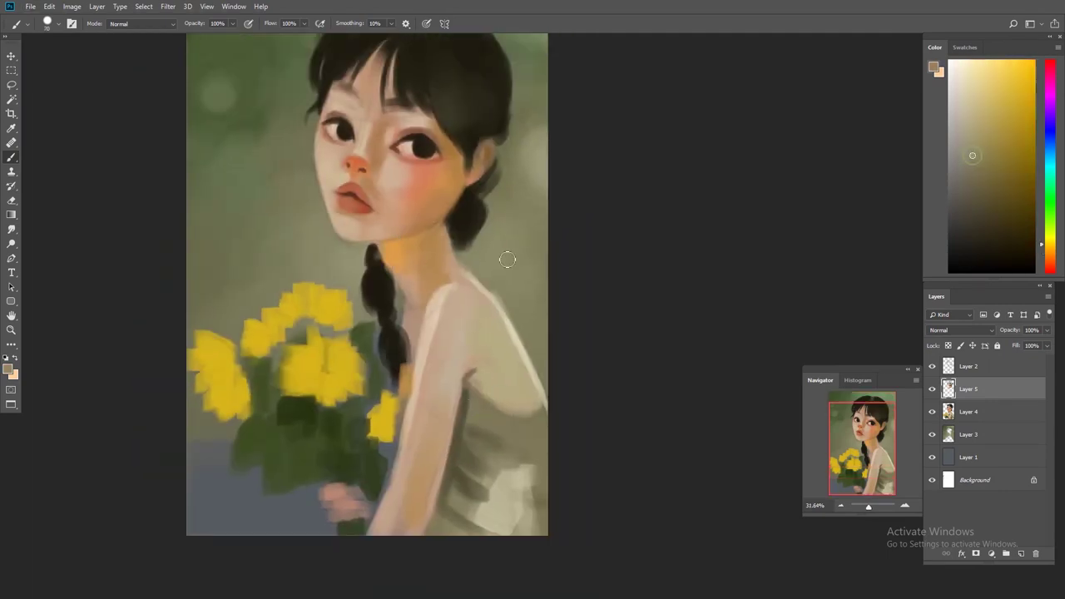
left_click_drag(463, 293, 472, 231)
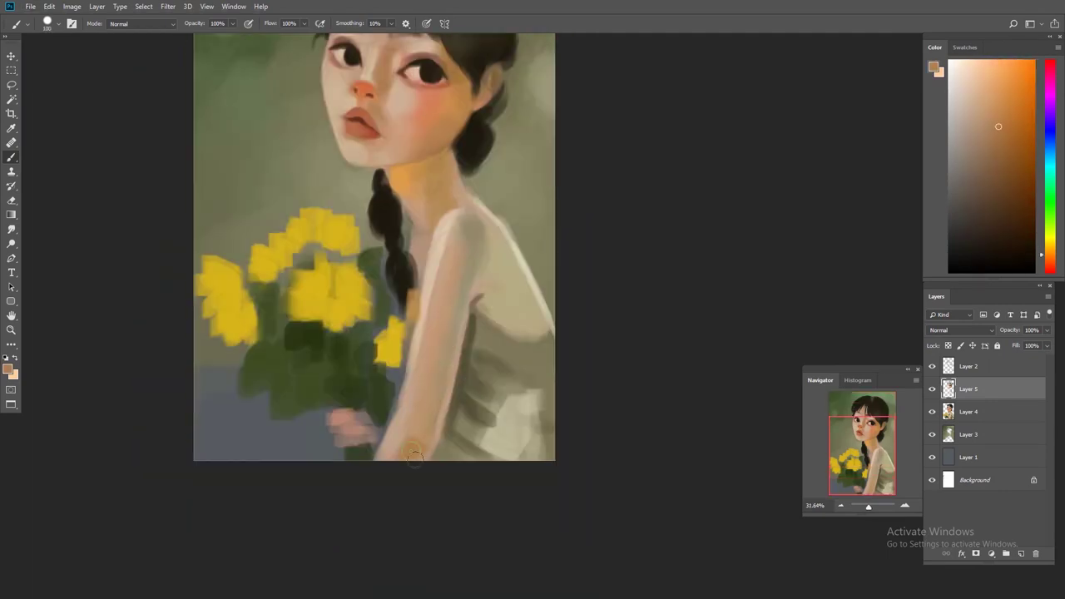
left_click(459, 341, "alt")
left_click(391, 371, "alt")
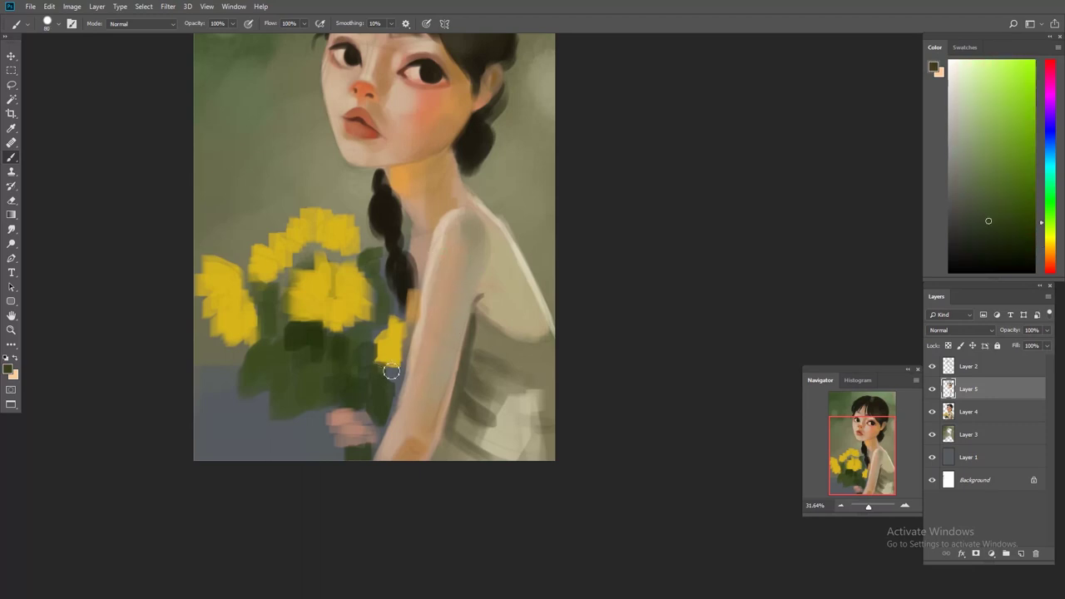
left_click_drag(367, 205, 388, 305)
left_click(387, 305, "alt")
left_click(419, 275, "alt")
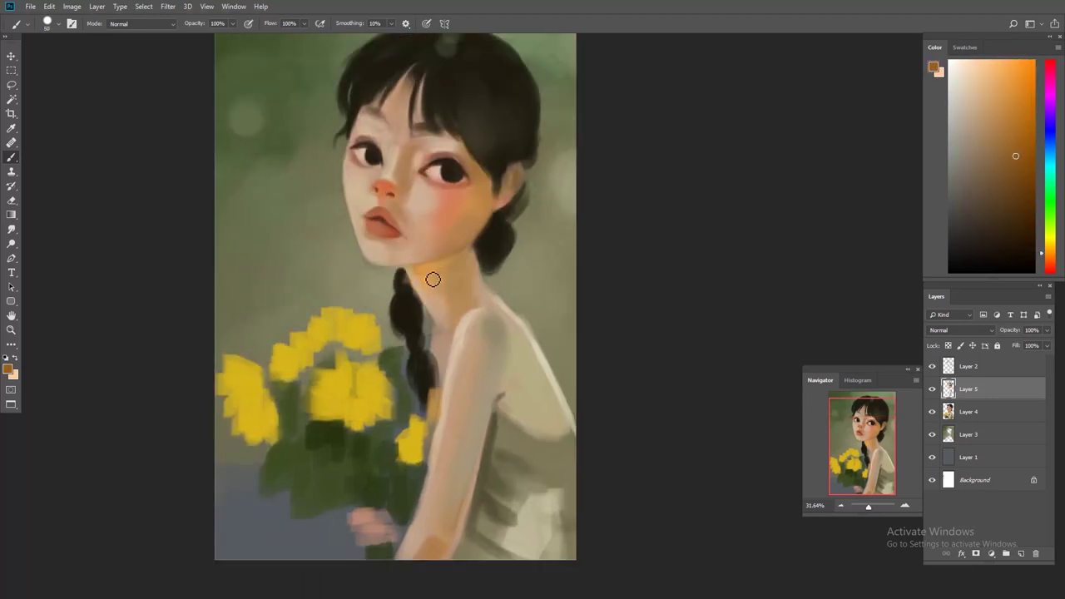
left_click(480, 246, "alt")
- Sample light peach, tan-orange, near-black hair and yellower tones around the face
left_click_drag(357, 197, 369, 242)
left_click(362, 218, "alt")
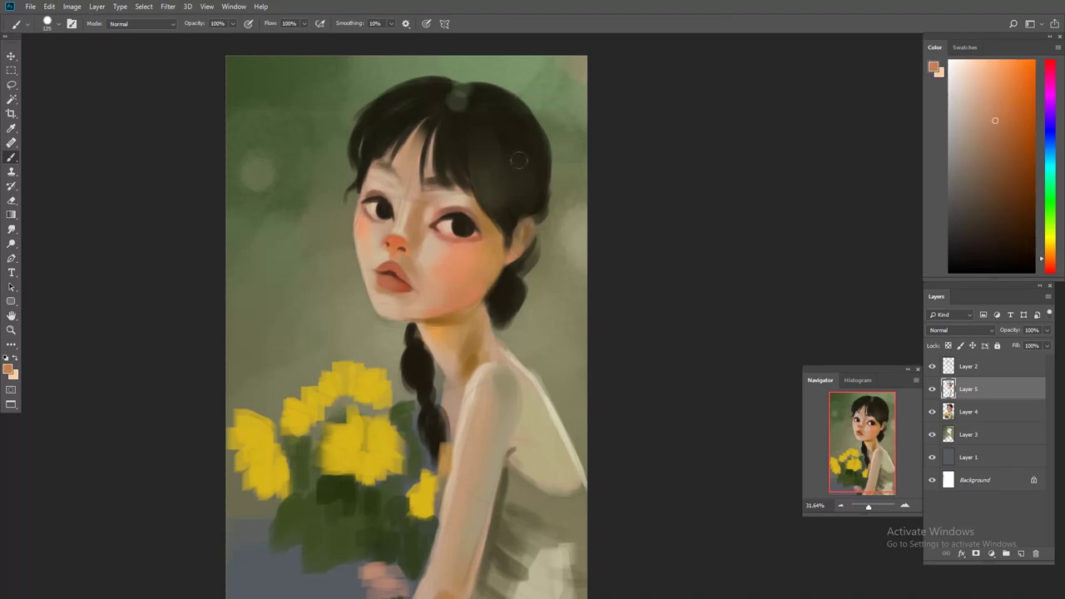
left_click(514, 264, "alt")
left_click_drag(438, 251, 415, 152)
left_click(455, 262, "alt")
left_click(440, 251, "alt")
left_click(420, 295, "alt")
left_click(424, 287, "alt")
left_click(409, 307, "alt")
left_click_drag(505, 242, 503, 284)
left_click(485, 305, "alt")
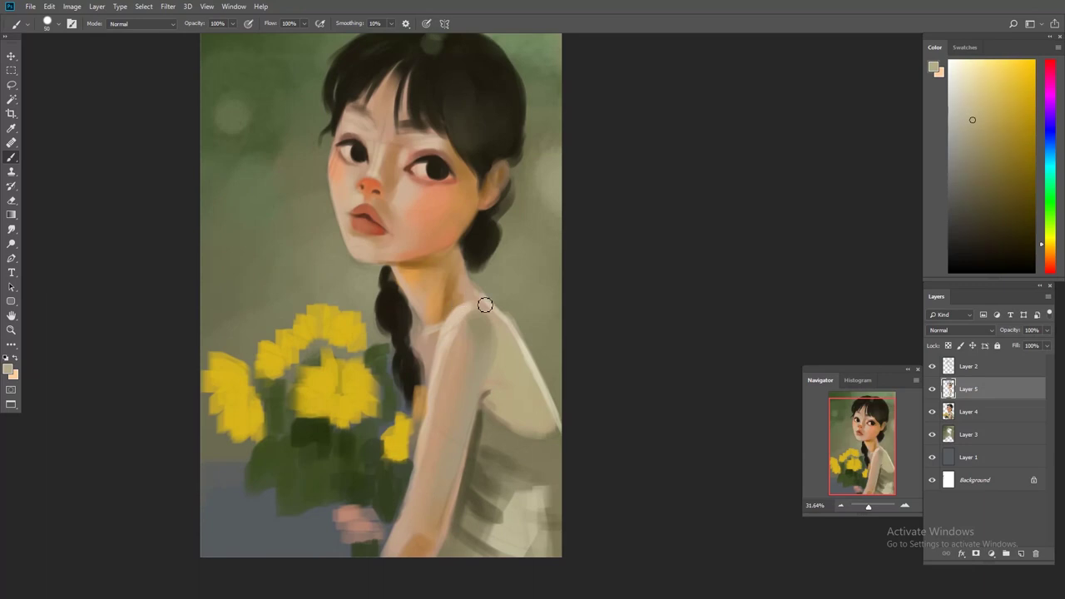
left_click(468, 274, "alt")
left_click(528, 366, "alt")
- Brighten the arm and shoulder with light beige strokes along the arm edge
left_click_drag(528, 366, 506, 312)
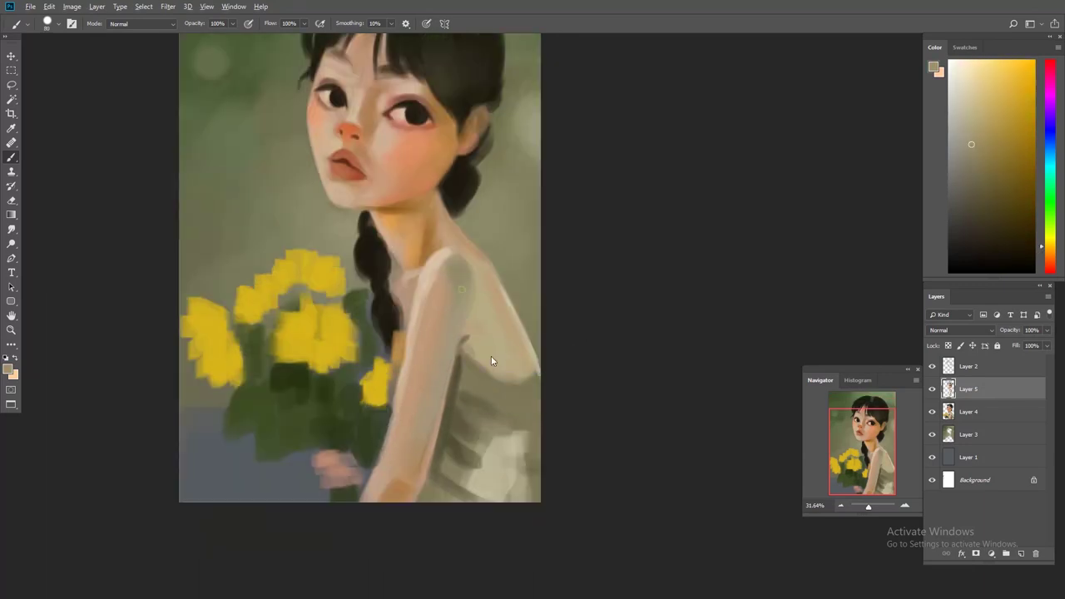
left_click_drag(481, 350, 459, 278)
left_click(453, 404, "alt")
mouse_move(412, 194)
left_mouse_down()
mouse_move(419, 241)
mouse_move(383, 407)
left_mouse_up()
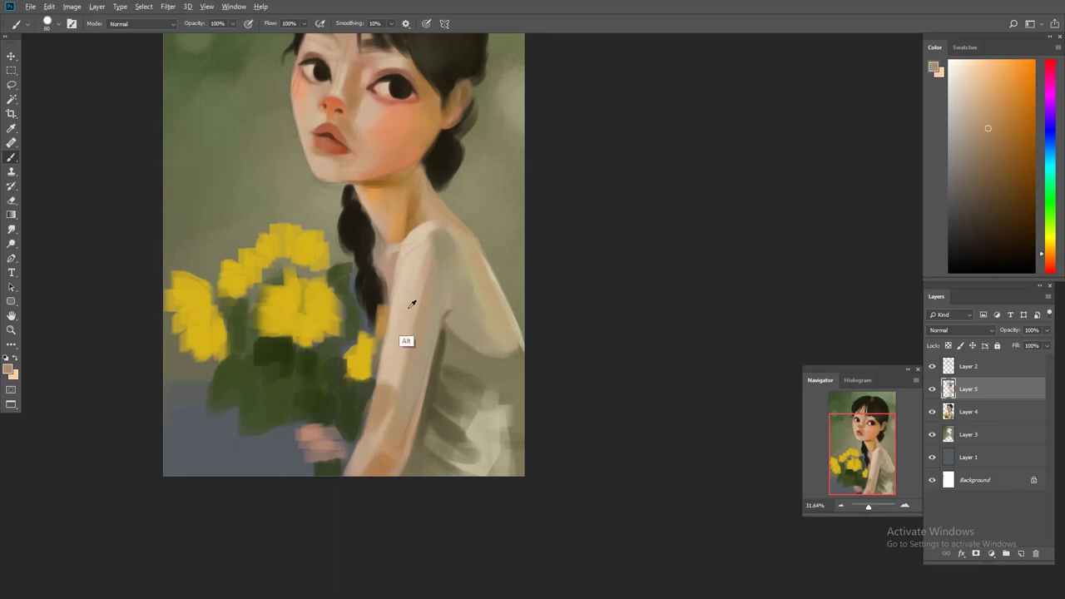
left_click(420, 250, "alt")
left_click(456, 343, "alt")
left_click_drag(456, 343, 477, 357)
left_click_drag(463, 276, 491, 347)
left_click(414, 203, "alt")
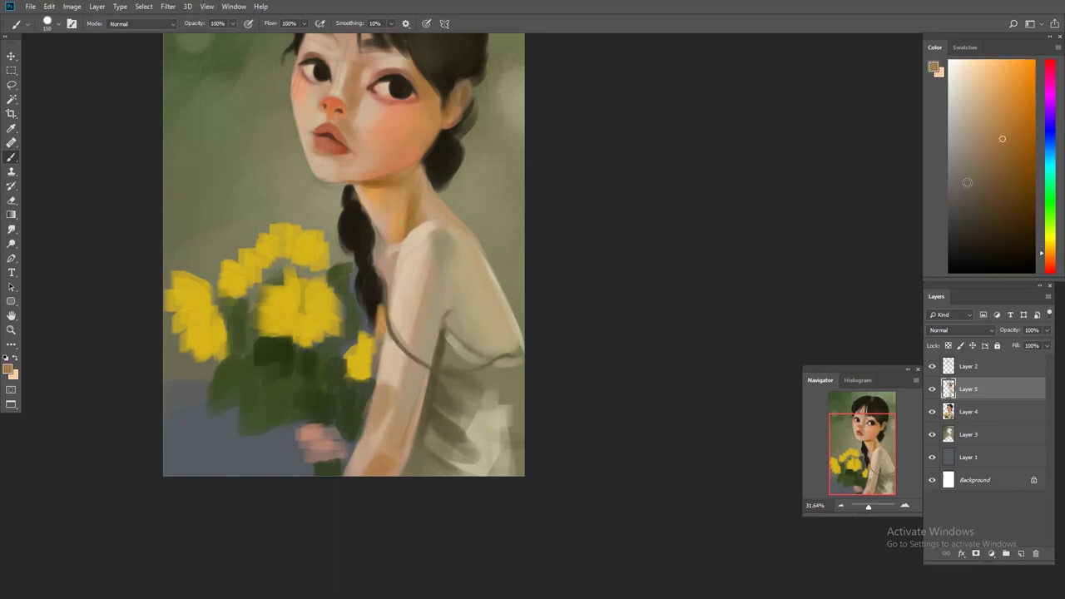
scroll(521, 363, "down", 2)
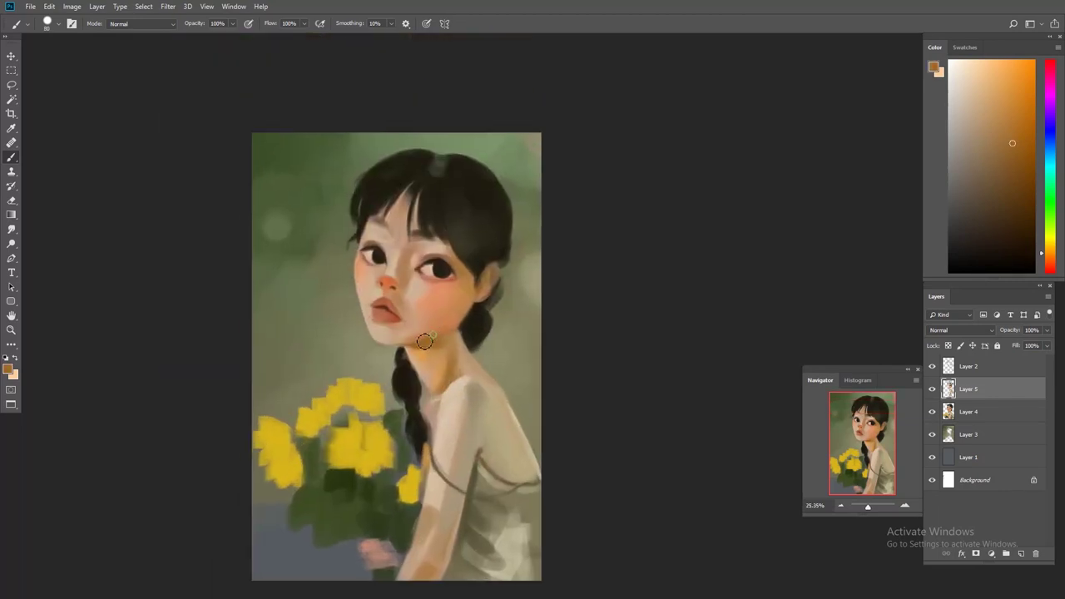
- Add faint light strokes on the forehead and extend the hair edge beside the left cheek
scroll(387, 256, "up", 1)
left_click(387, 257, "alt")
left_click(396, 223, "alt")
left_click(331, 227, "alt")
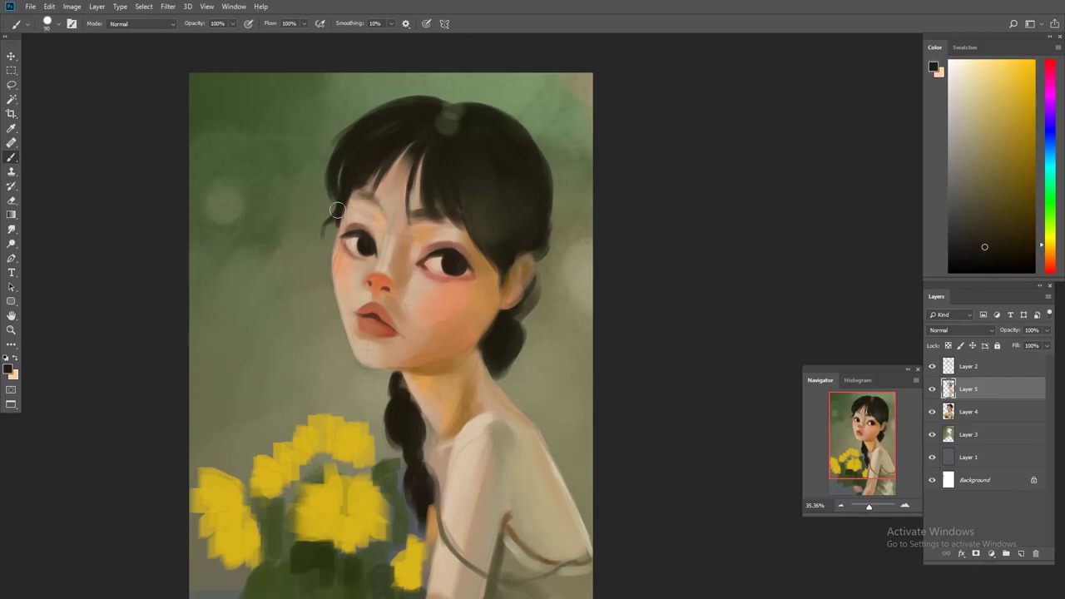
left_click_drag(324, 241, 321, 261)
- Blend peach, blush and warm tan tones around the cheek, jaw and ear
left_click(339, 283, "alt")
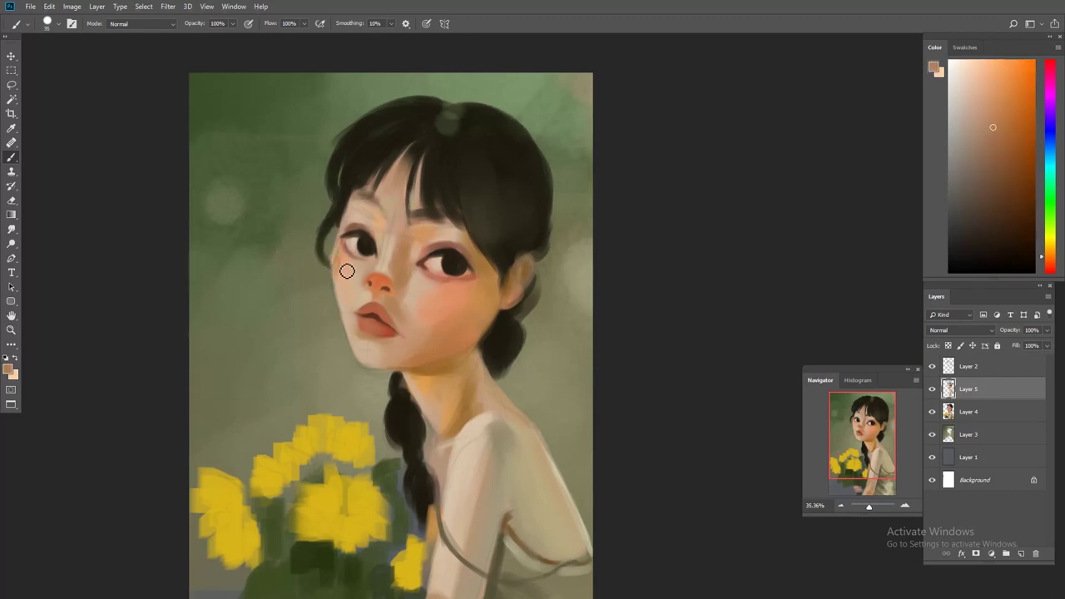
left_click(343, 250, "alt")
left_click(348, 314, "alt")
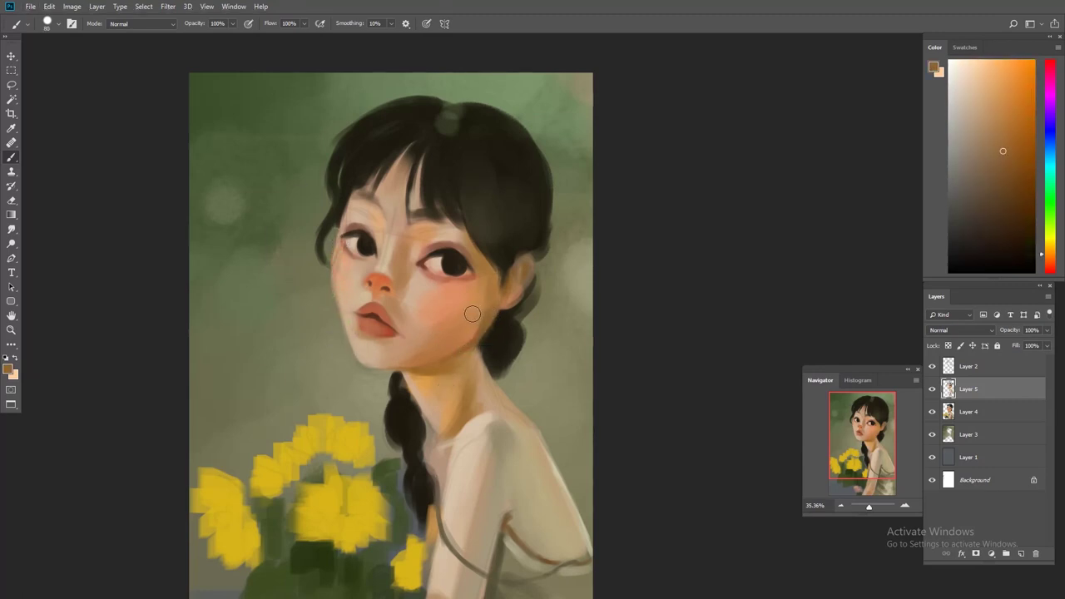
left_click(472, 285, "alt")
left_click(476, 269, "alt")
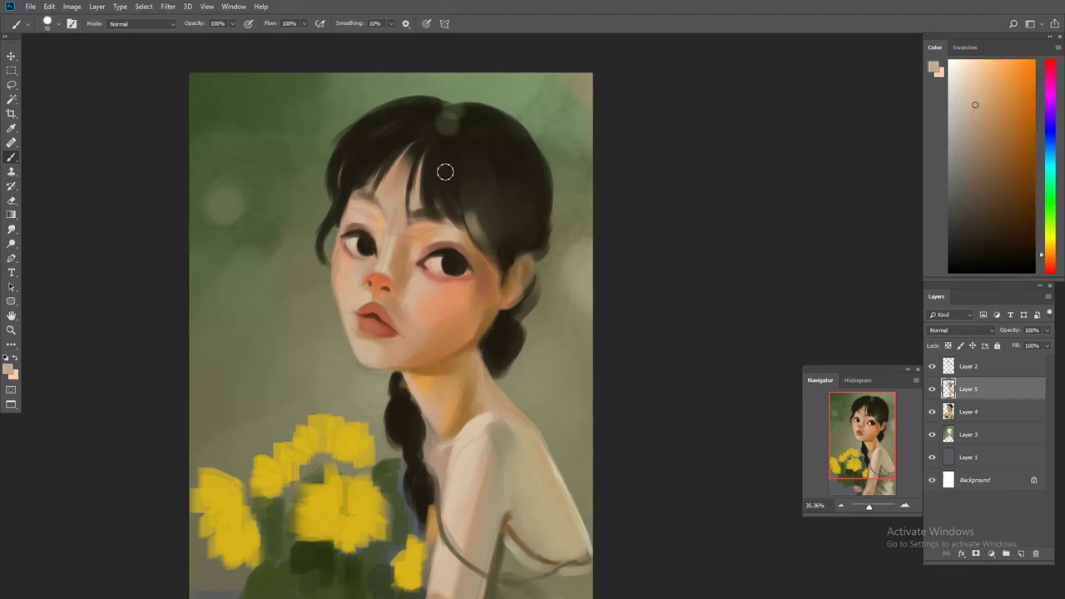
left_click(365, 146, "alt")
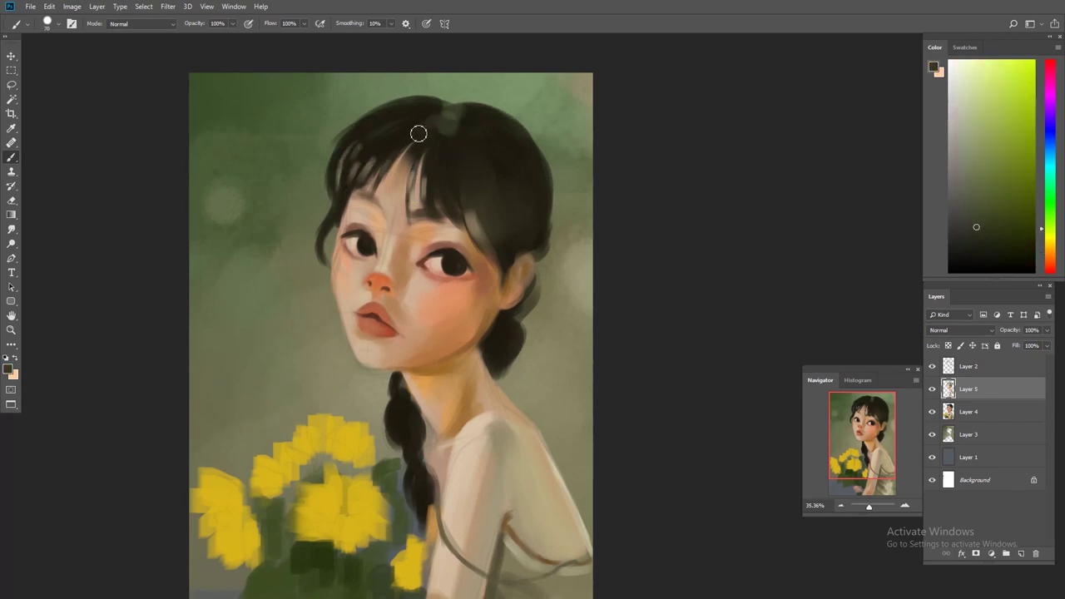
left_click(497, 297, "alt")
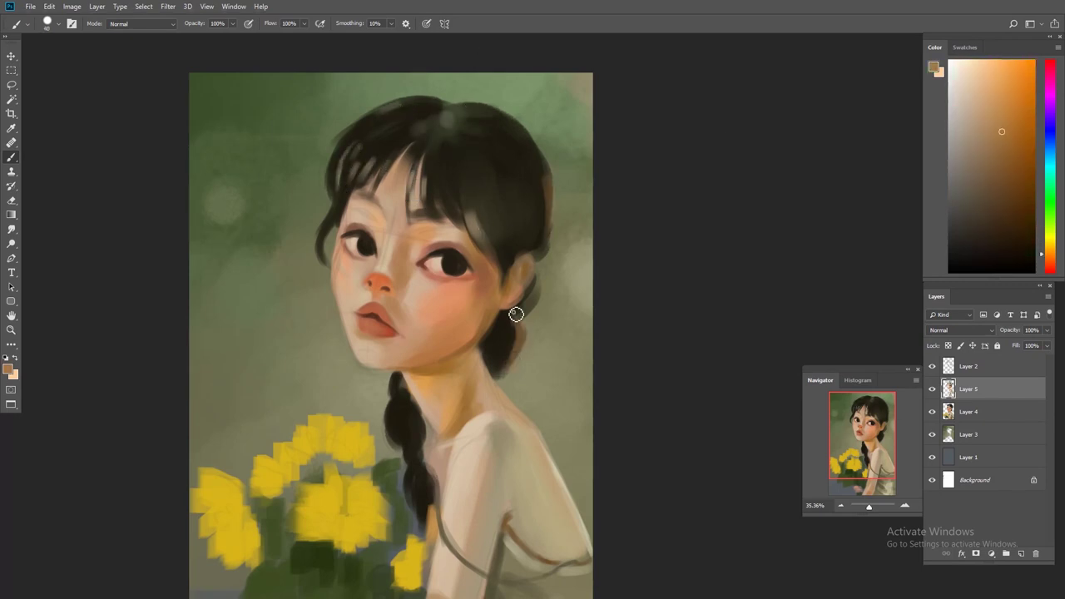
left_click(503, 331, "alt")
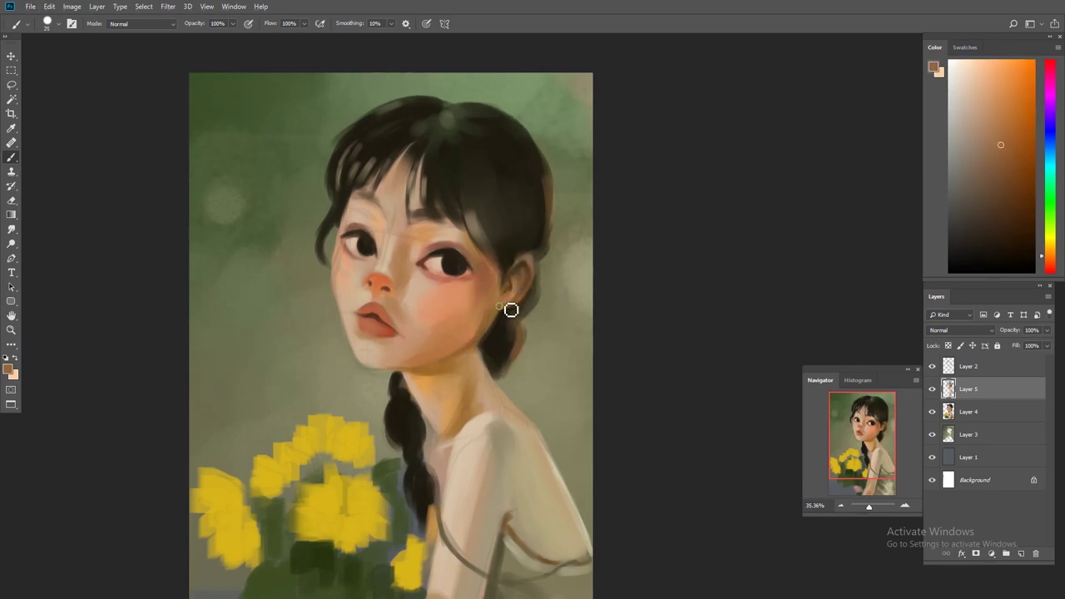
- Shade the neck with light tan, saturated orange and dark greyish-brown tones
scroll(509, 307, "down", 3)
left_click(488, 375, "alt")
left_click(380, 273, "alt")
left_click(397, 237, "alt")
left_click(465, 225, "alt")
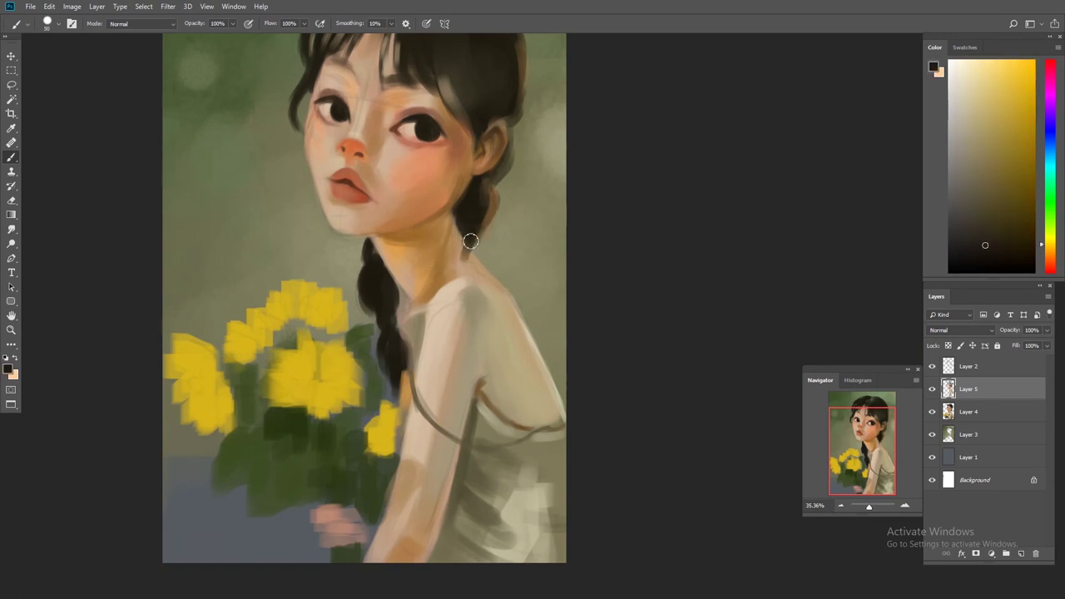
- Flip the canvas horizontally to check the portrait's balance, then flip it back
scroll(497, 273, "down", 5)
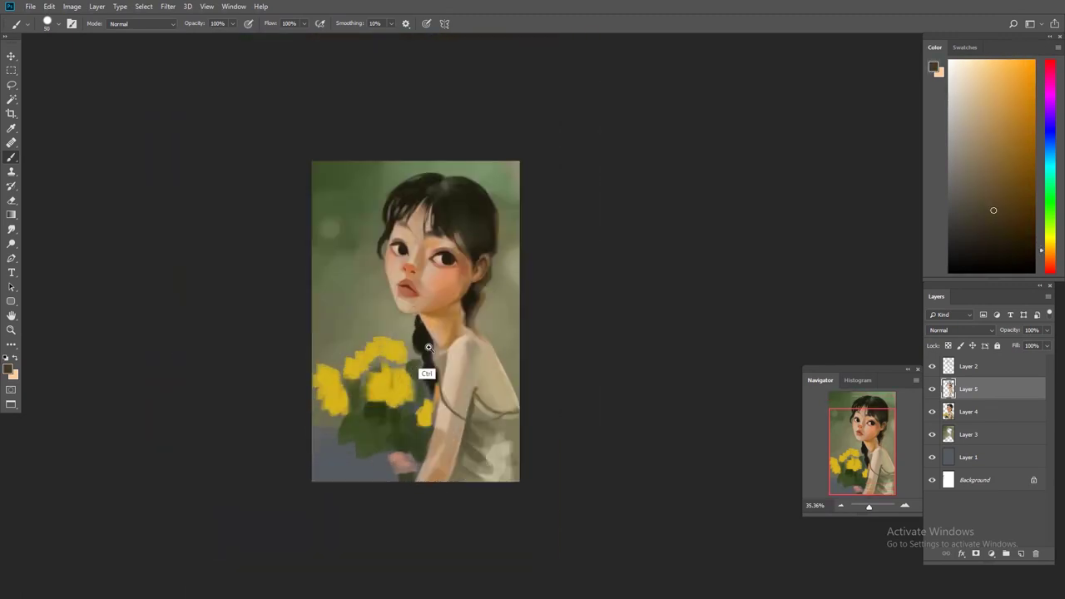
key("ctrl+shift+h")
scroll(395, 312, "up", 6)
key("ctrl+shift+h")
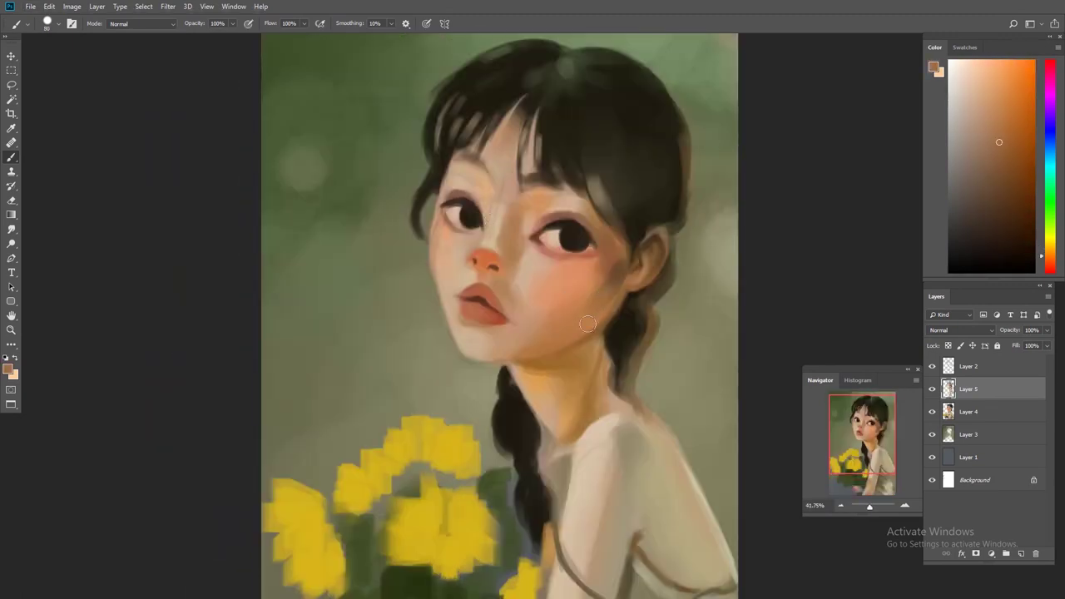
- Resample lighter skin tones to keep softening the face
left_click(608, 295, "alt")
scroll(608, 295, "up", 2)
scroll(448, 233, "up", 3)
scroll(400, 193, "down", 5)
left_click(464, 278, "alt")
left_click(457, 272, "alt")
scroll(449, 277, "up", 1)
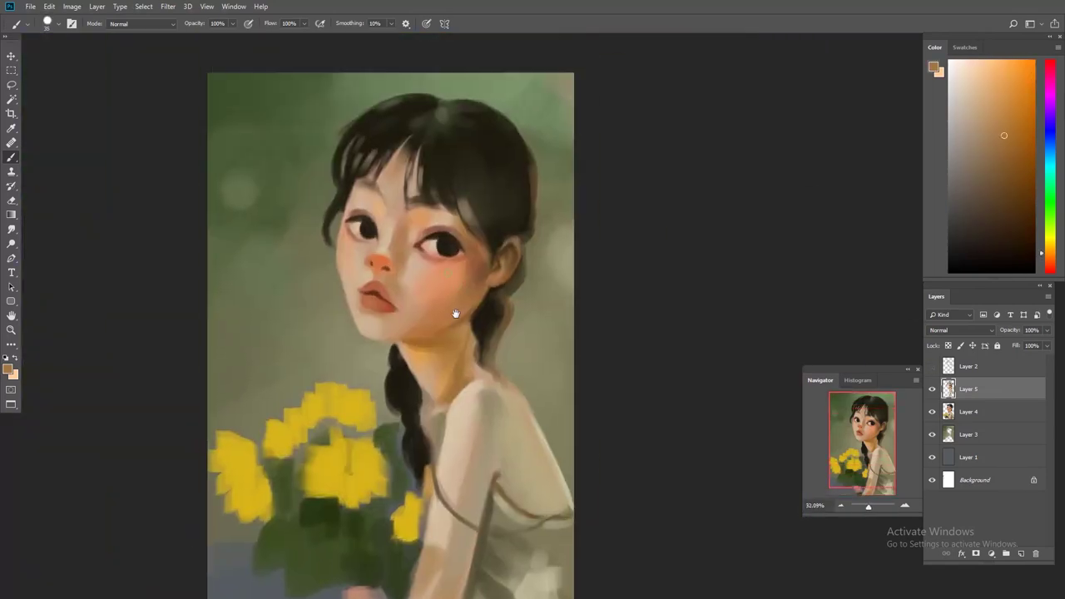
- Resample skin colours from the lower face and the dark hair tone
scroll(399, 308, "up", 1)
left_click(375, 371, "alt")
left_click(421, 361, "alt")
left_click(408, 356, "alt")
left_click(382, 348, "alt")
scroll(446, 297, "up", 1)
left_click(470, 124, "alt")
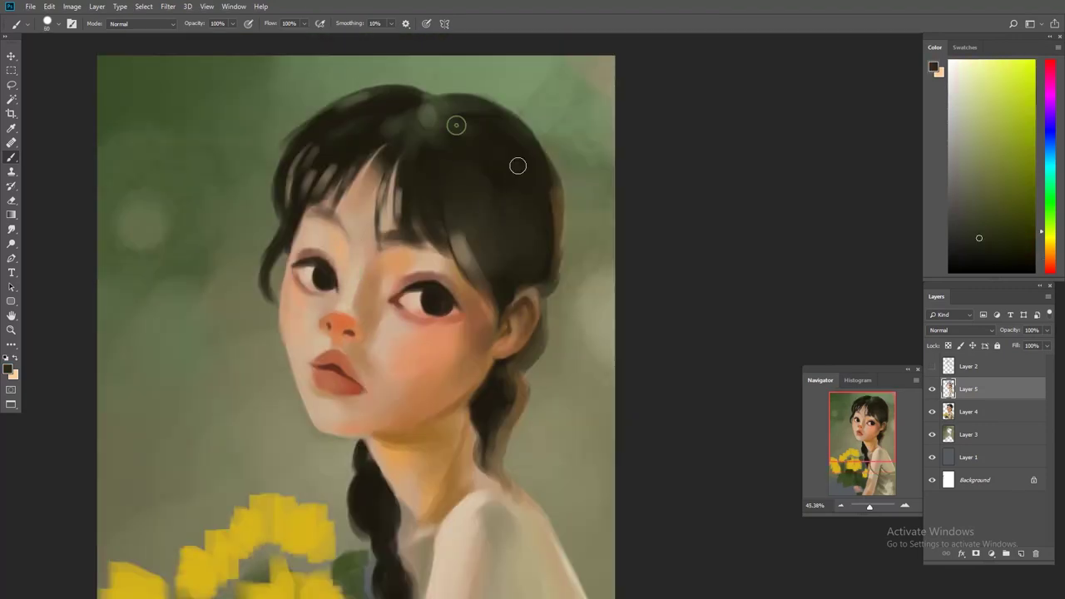
scroll(478, 256, "down", 2)
- Blend orange, light peach, yellowish and reddish tones around the chin
left_click(475, 258, "alt")
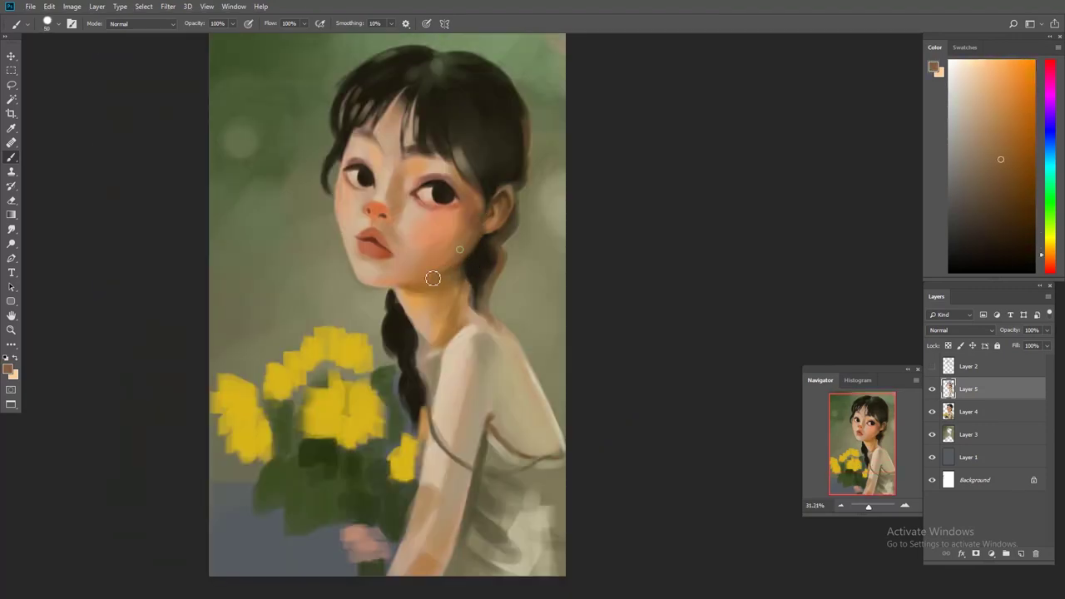
left_click(457, 278, "alt")
scroll(441, 250, "up", 1)
left_click(412, 262, "alt")
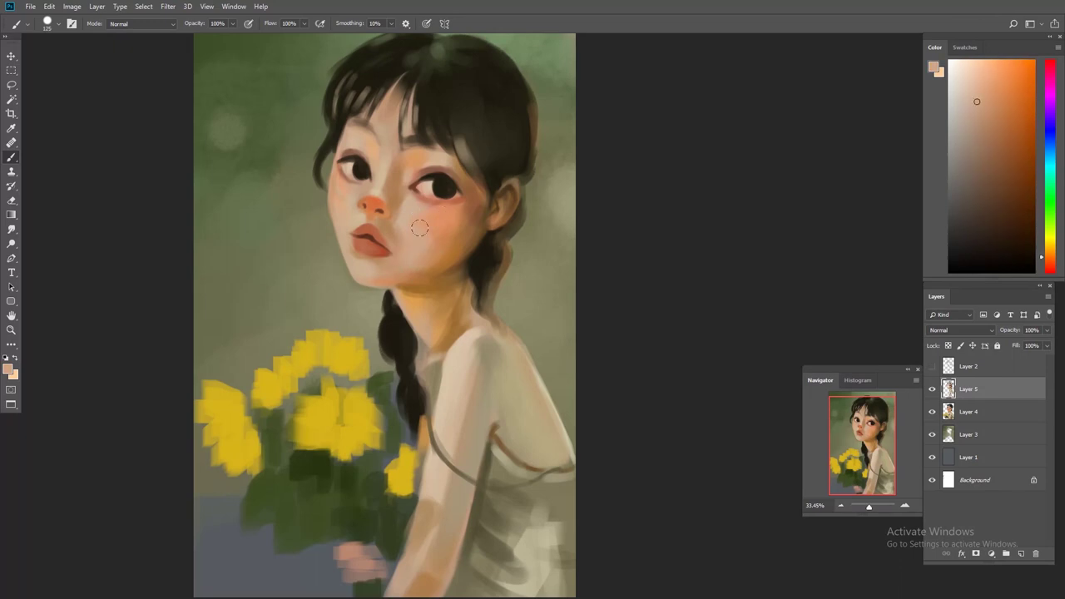
scroll(423, 241, "up", 1)
left_click(424, 241, "alt")
scroll(445, 249, "up", 2)
left_click(422, 234, "alt")
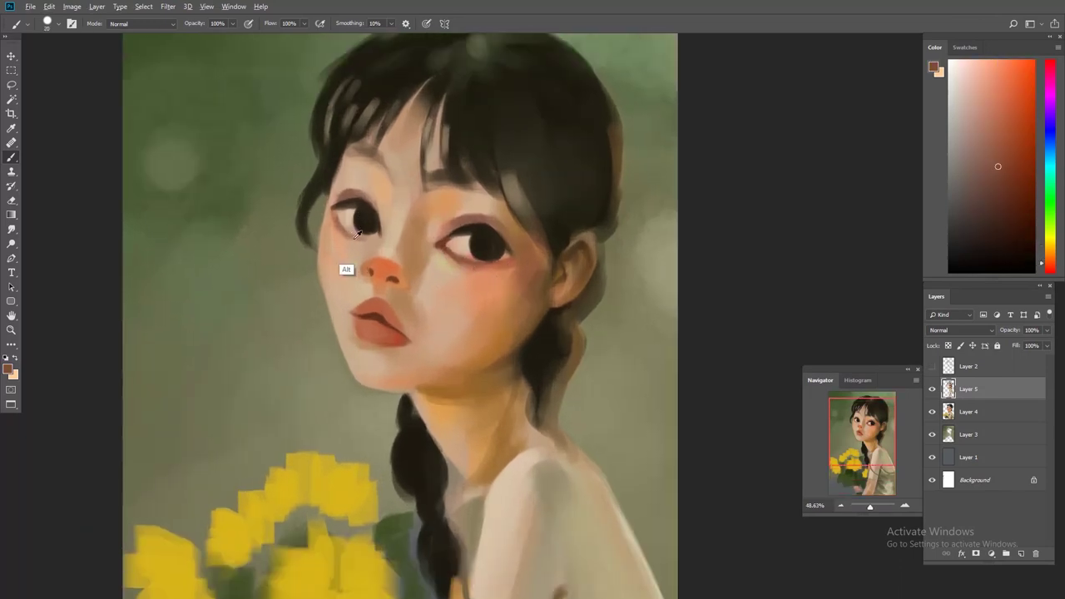
- Smooth the skin above the lips with light peach, pinker peach and dark lip tones
left_click(349, 275, "alt")
scroll(352, 288, "down", 1)
left_click(425, 275, "alt")
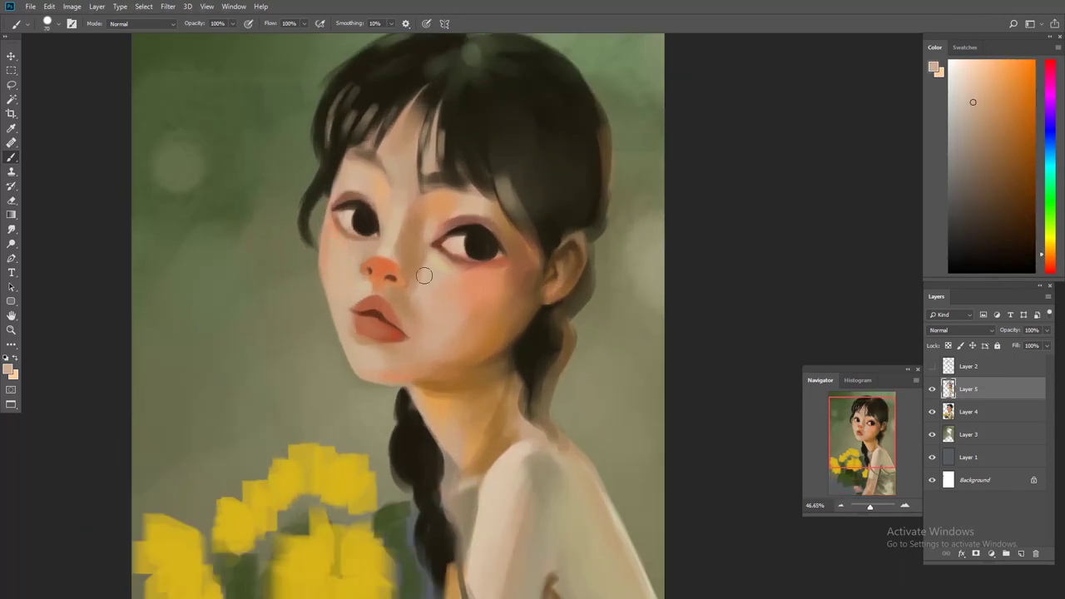
left_click(408, 284, "alt")
left_click(392, 278, "alt")
left_click(385, 241, "alt")
left_click(404, 195, "alt")
scroll(403, 195, "up", 1)
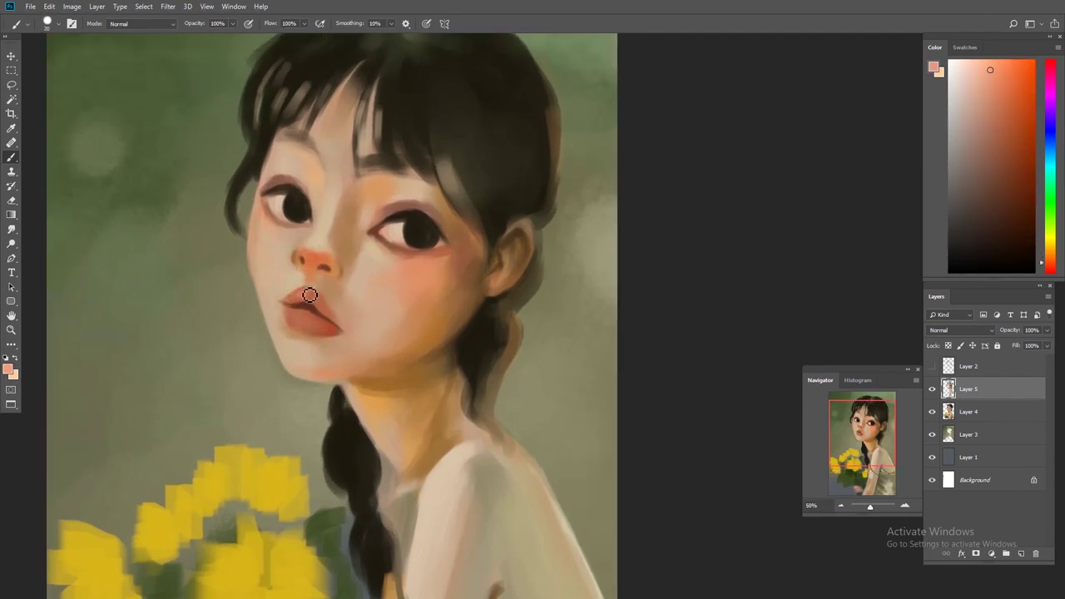
left_click(312, 323, "alt")
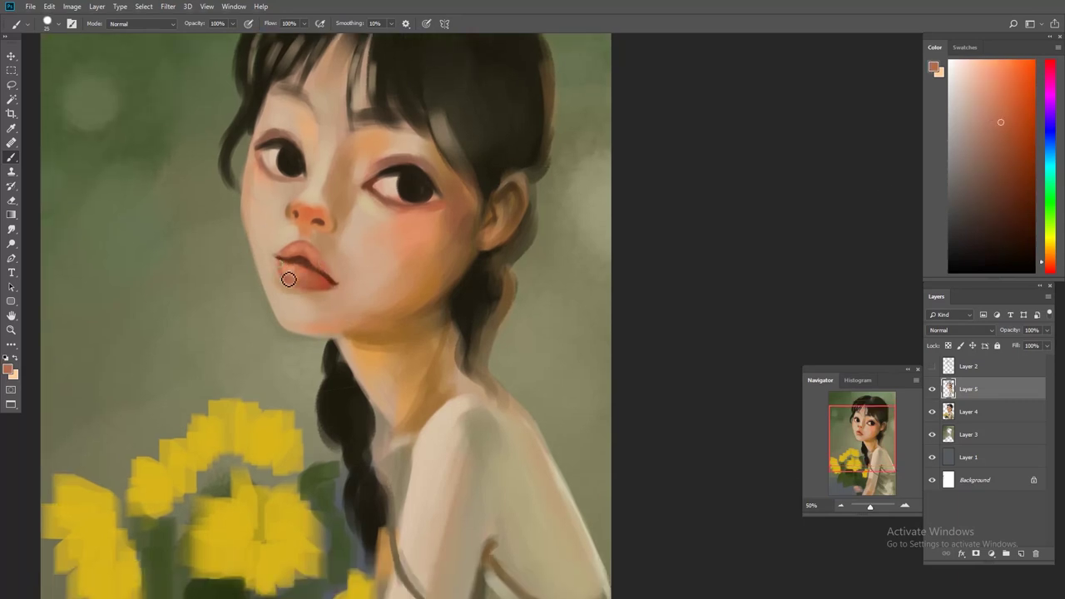
left_click(288, 279, "alt")
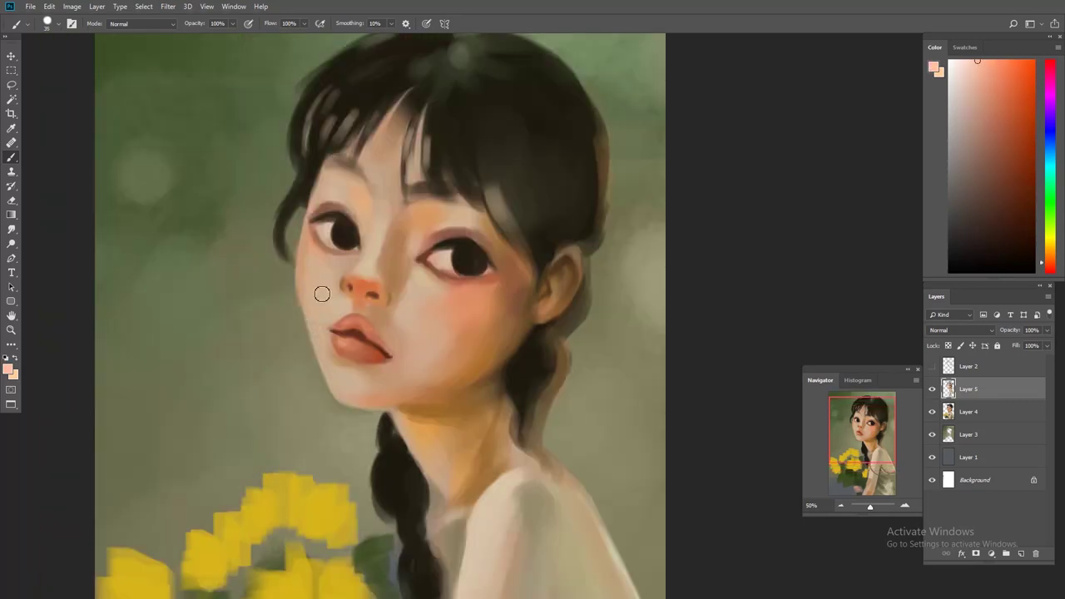
left_click(357, 379, "alt")
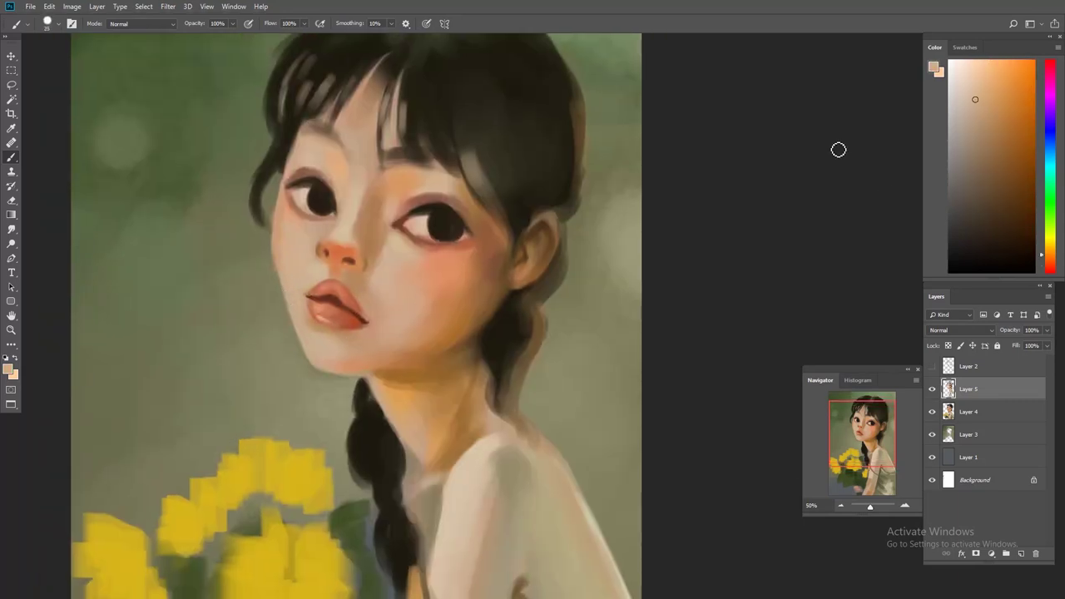
- Shrink the brush and paint a lighter highlight stroke across the cheek
key("bracketleft")
key("bracketleft")
key("bracketleft")
left_click(274, 294, "alt")
left_click(286, 197, "alt")
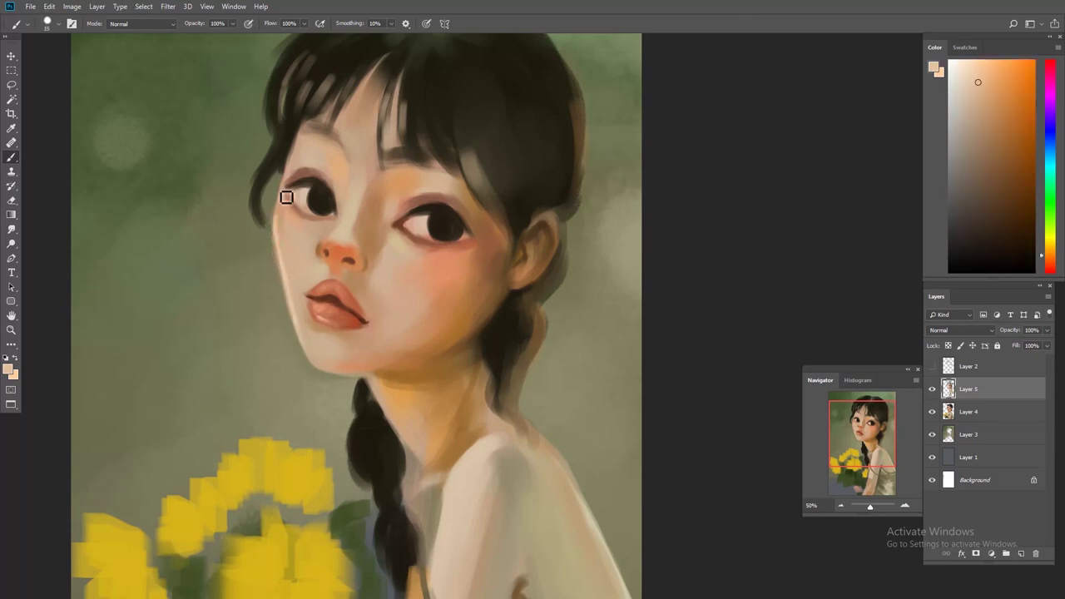
left_click(374, 273, "alt")
left_click_drag(379, 270, 412, 287)
left_click(382, 269, "alt")
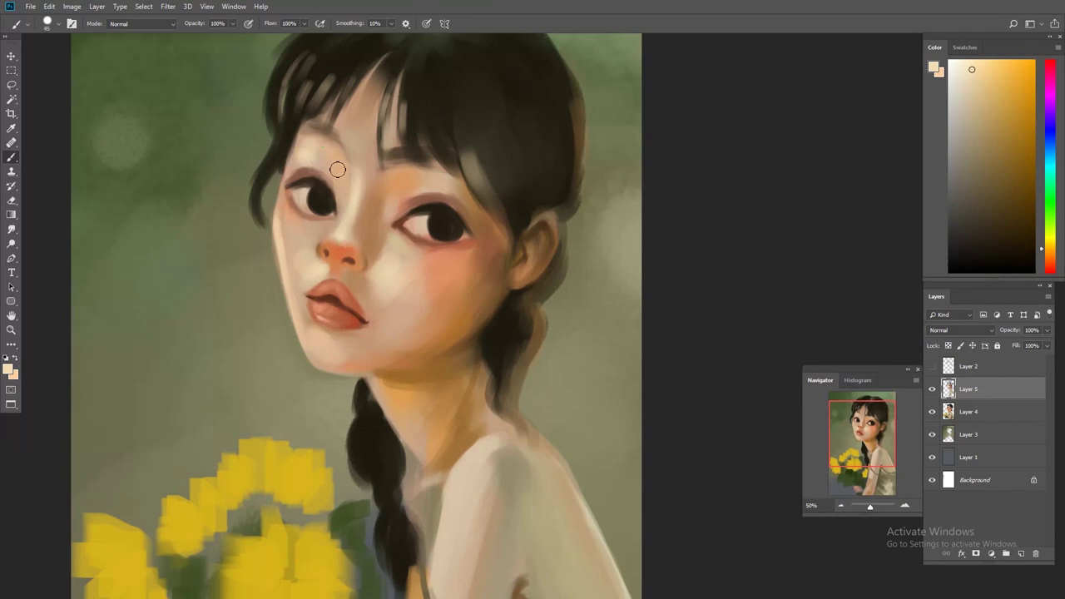
- Smooth the nose bridge with orange, yellow-peach and reddish nose tones
left_click(426, 322, "alt")
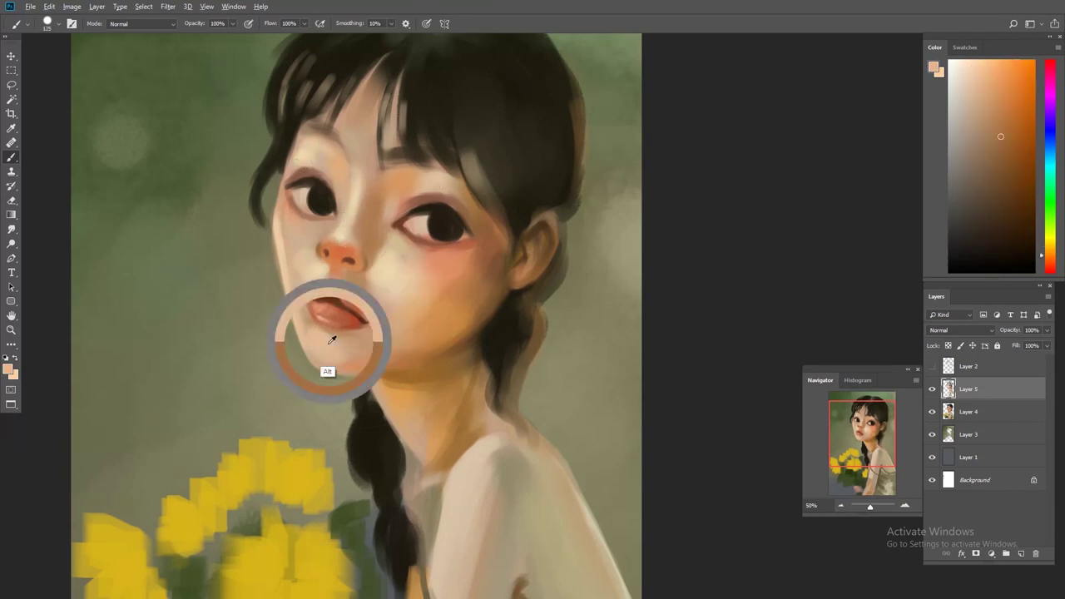
left_click(351, 354, "alt")
left_click(404, 249, "alt")
left_click(345, 276, "alt")
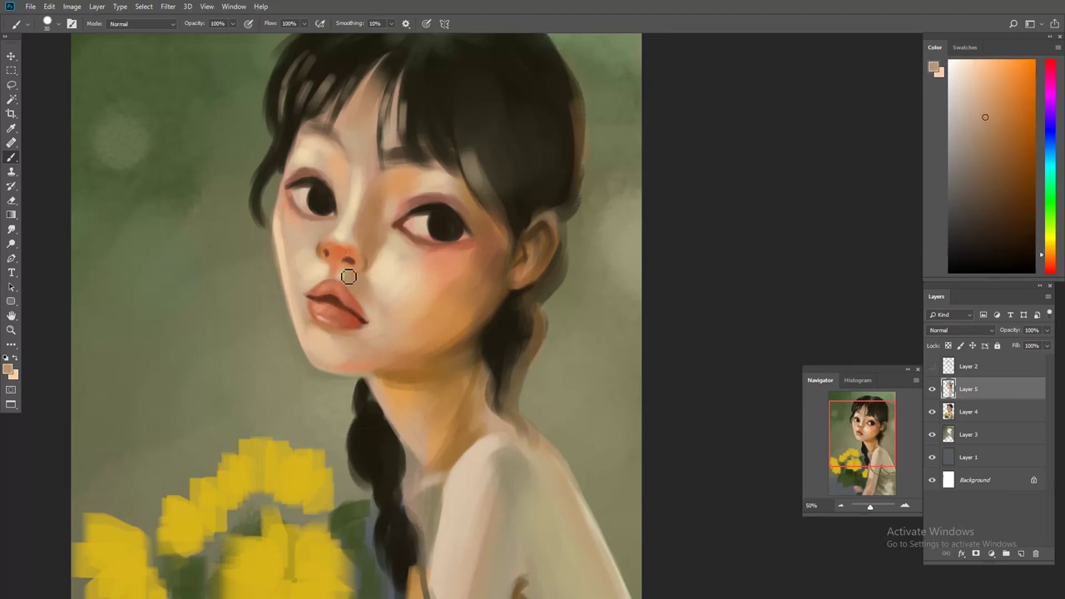
scroll(356, 277, "up", 1)
left_click(320, 261, "alt")
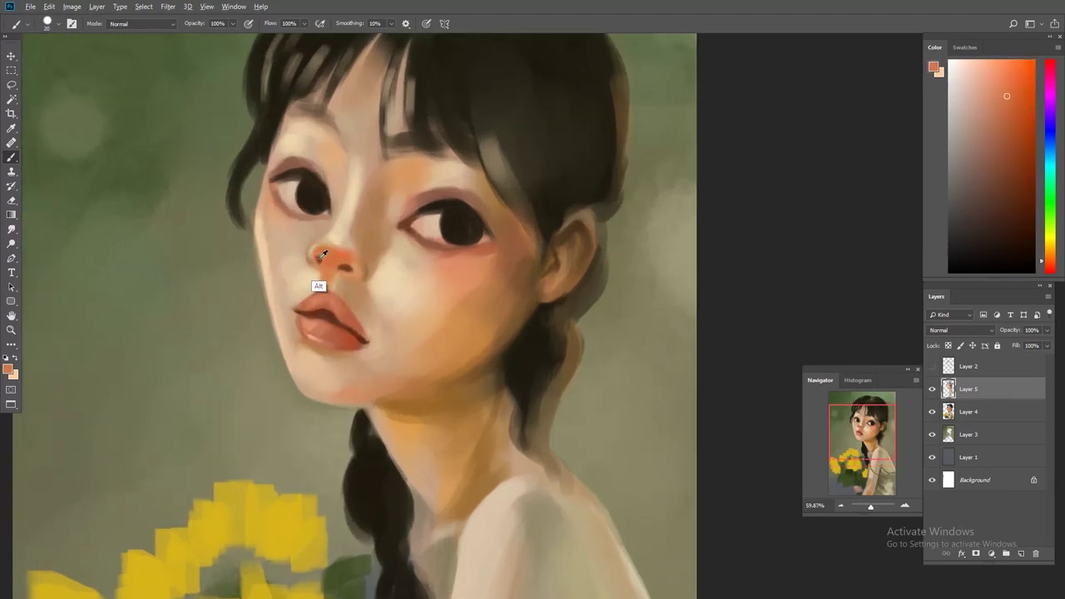
scroll(358, 277, "down", 3)
scroll(344, 333, "up", 2)
left_click(310, 314, "alt")
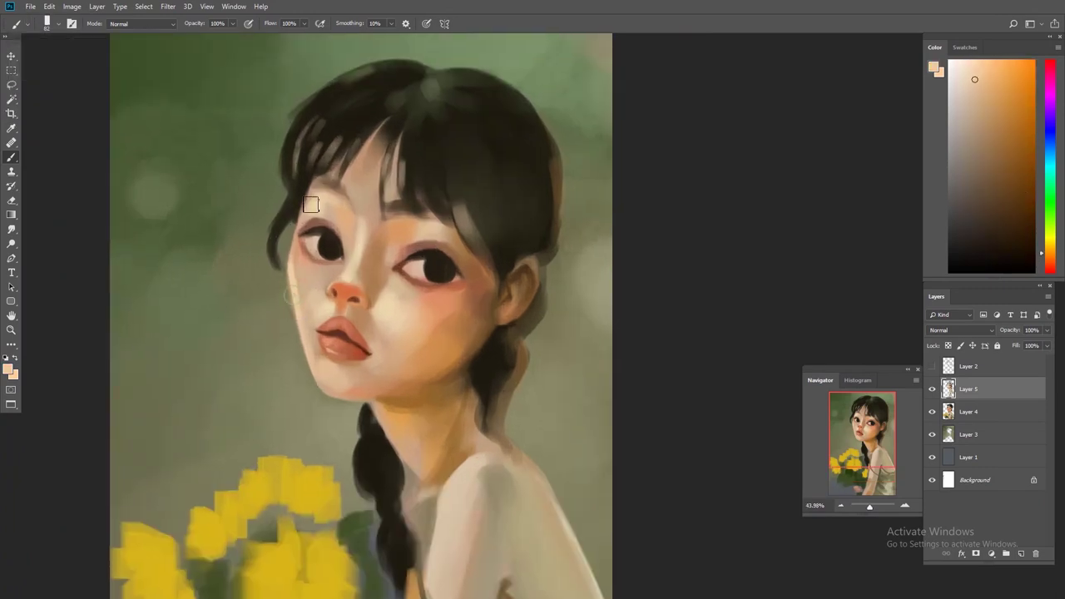
- Paint near-black hair strands down the left cheek and along the right side of the head
left_click(317, 283, "alt")
left_click(317, 176, "alt")
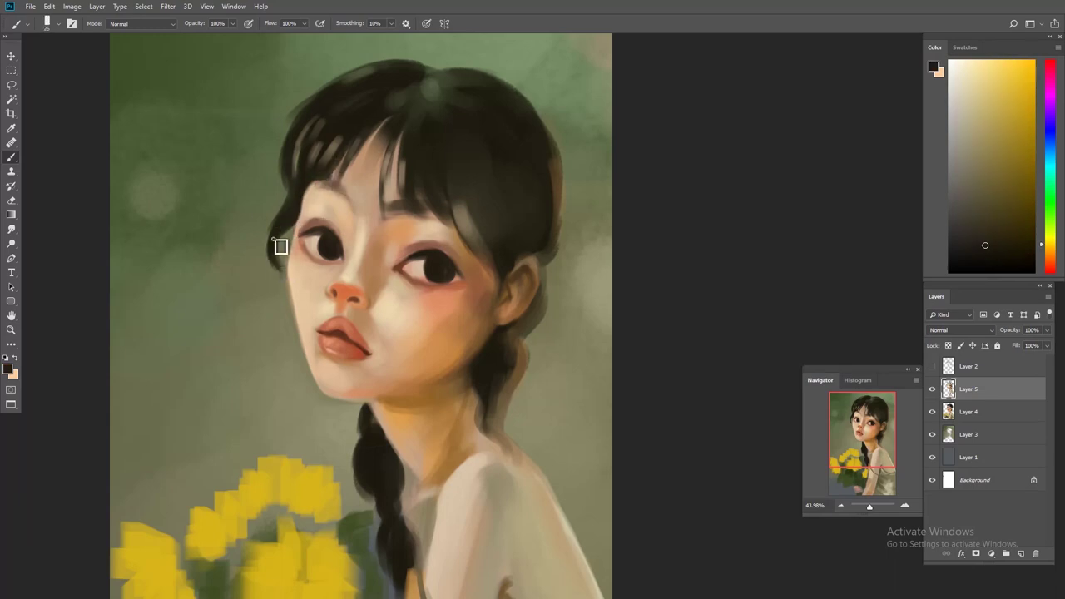
left_click_drag(287, 212, 269, 262)
left_click_drag(481, 246, 542, 195)
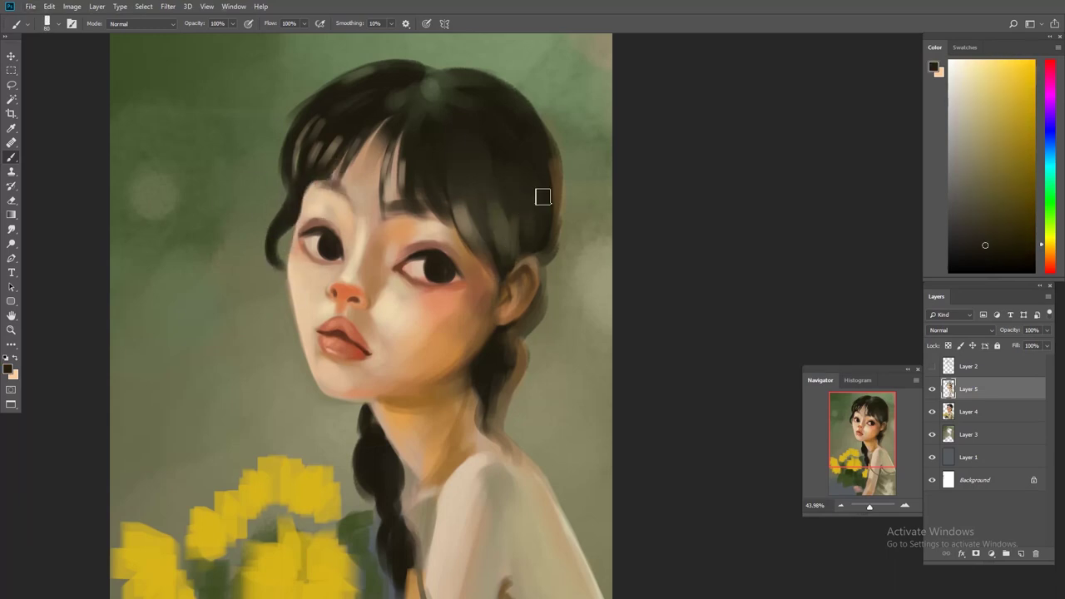
mouse_move(445, 113)
left_mouse_down()
mouse_move(437, 183)
mouse_move(404, 244)
left_mouse_up()
- Sample light skin, rosy, hair and reddish lip tones from around the face
left_click(347, 177, "alt")
left_click(331, 261, "alt")
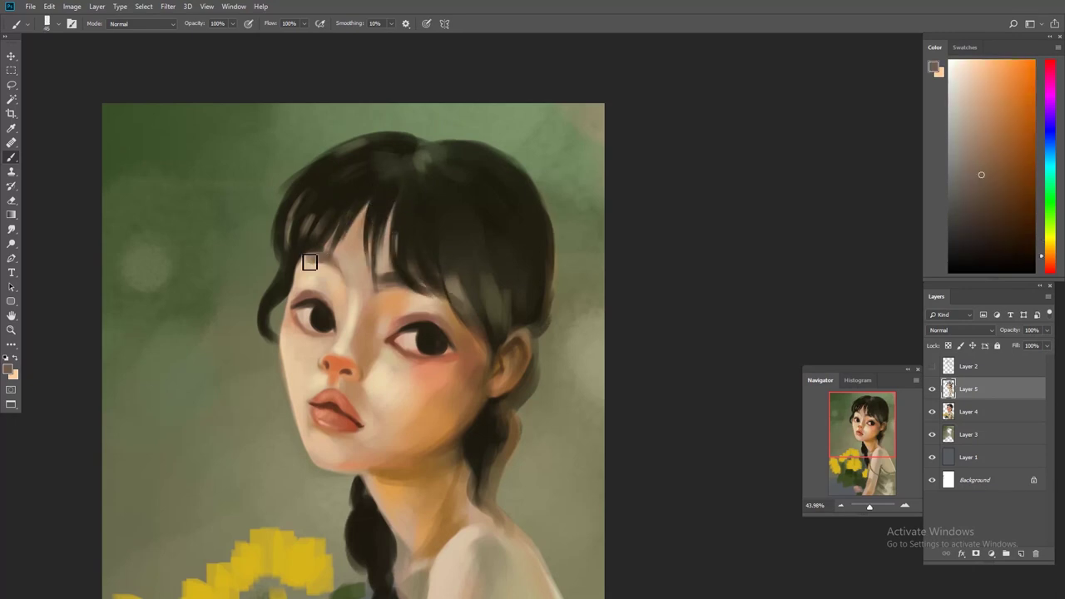
left_click_drag(384, 352, 346, 267)
left_click(346, 250, "alt")
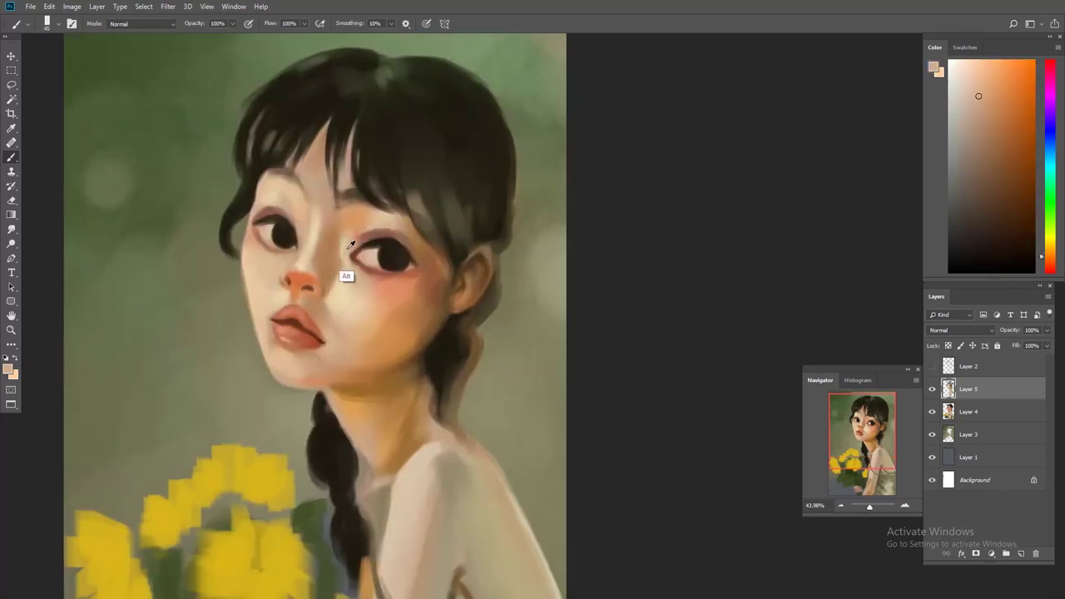
left_click(310, 254, "alt")
left_click_drag(325, 197, 317, 227)
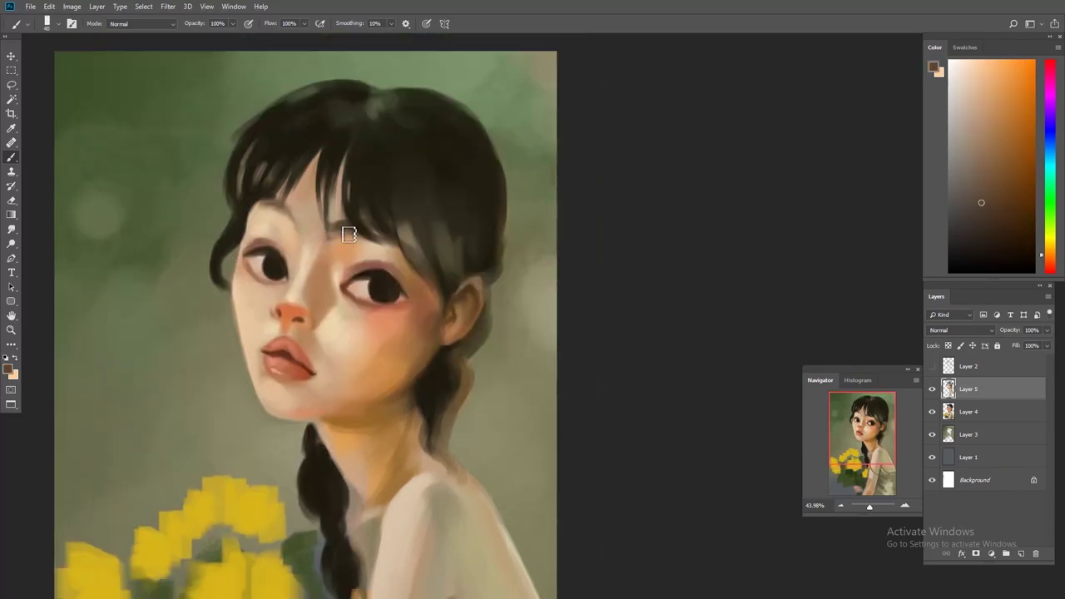
left_click(349, 190, "alt")
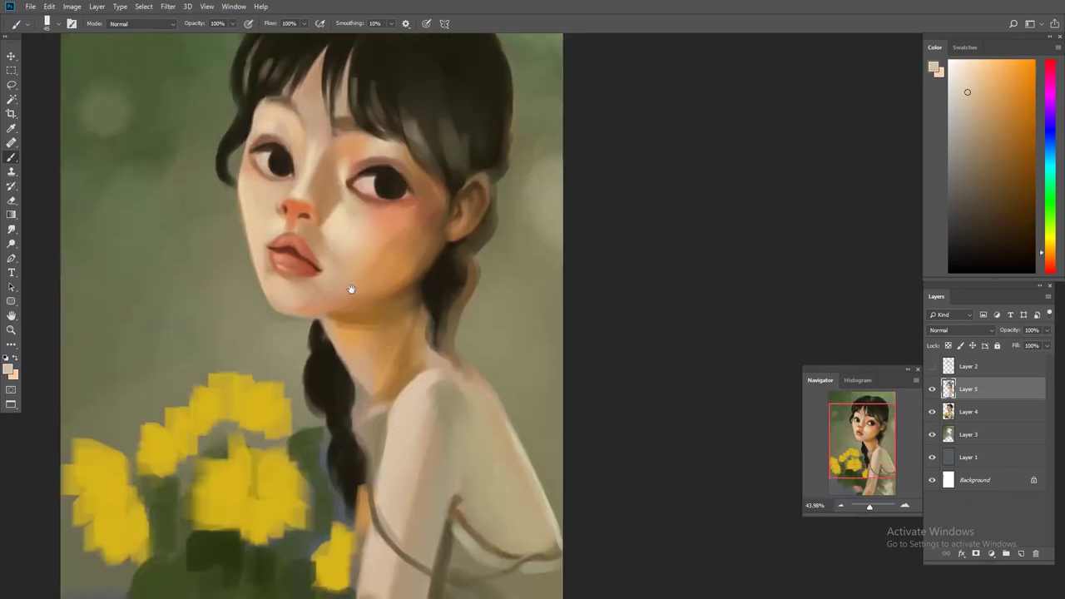
scroll(333, 258, "up", 2)
left_click(332, 253, "alt")
left_click_drag(332, 253, 309, 206)
left_click(290, 263, "alt")
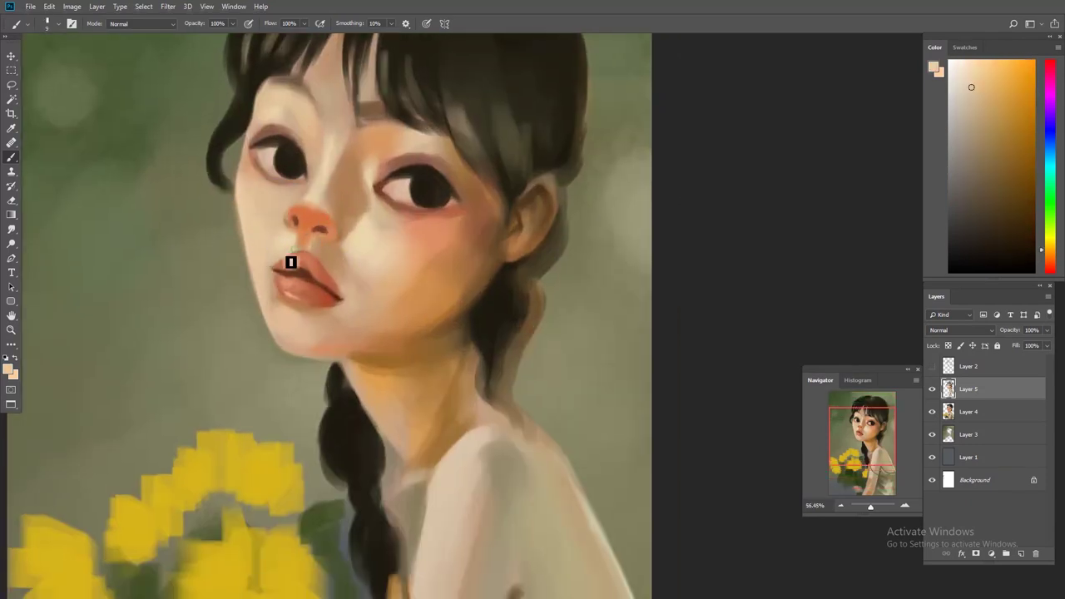
left_click(320, 264, "alt")
left_click_drag(314, 257, 340, 264)
left_click(325, 281, "alt")
left_click(331, 282, "alt")
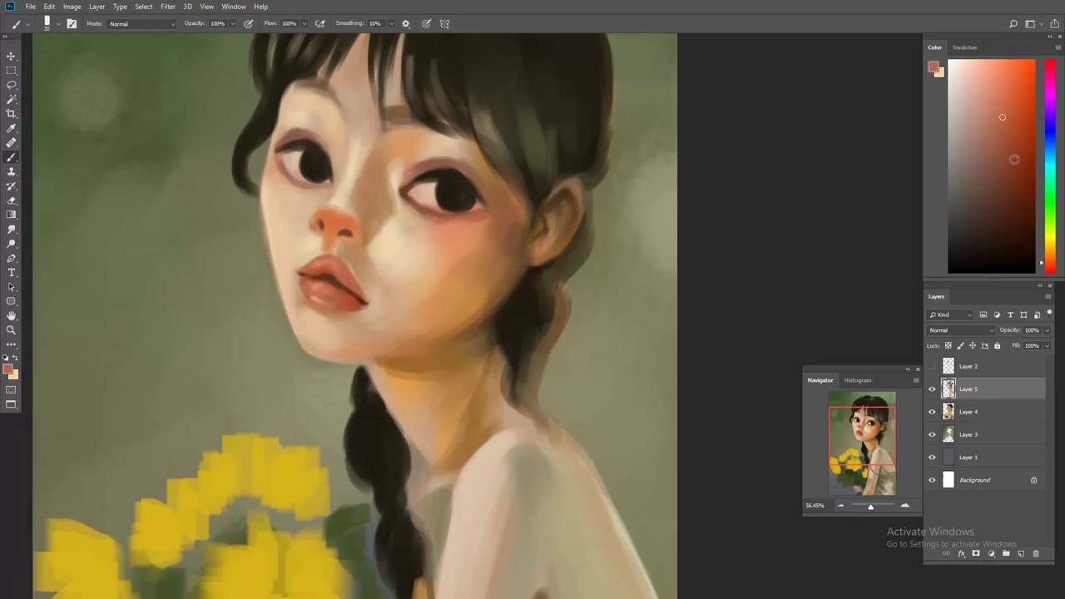
left_click(378, 285, "alt")
- Sample peach, olive-tan and neck skin tones plus the braid's dark hair colour
left_click_drag(793, 522, 702, 568)
left_click(370, 297, "alt")
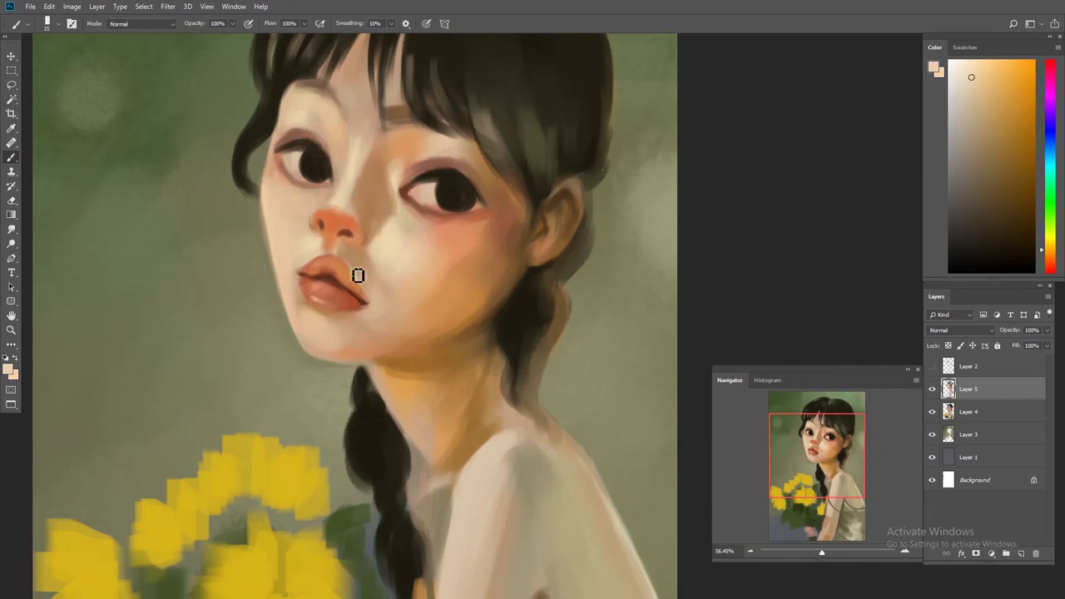
left_click(319, 347, "alt")
left_click(295, 311, "alt")
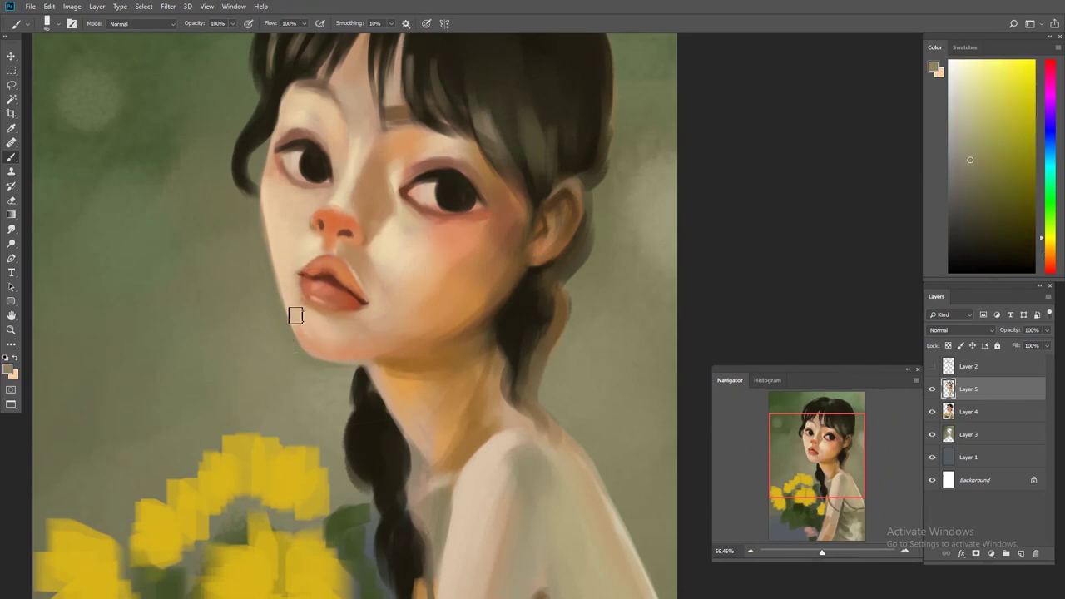
left_click(356, 368, "alt")
left_click(388, 330, "alt")
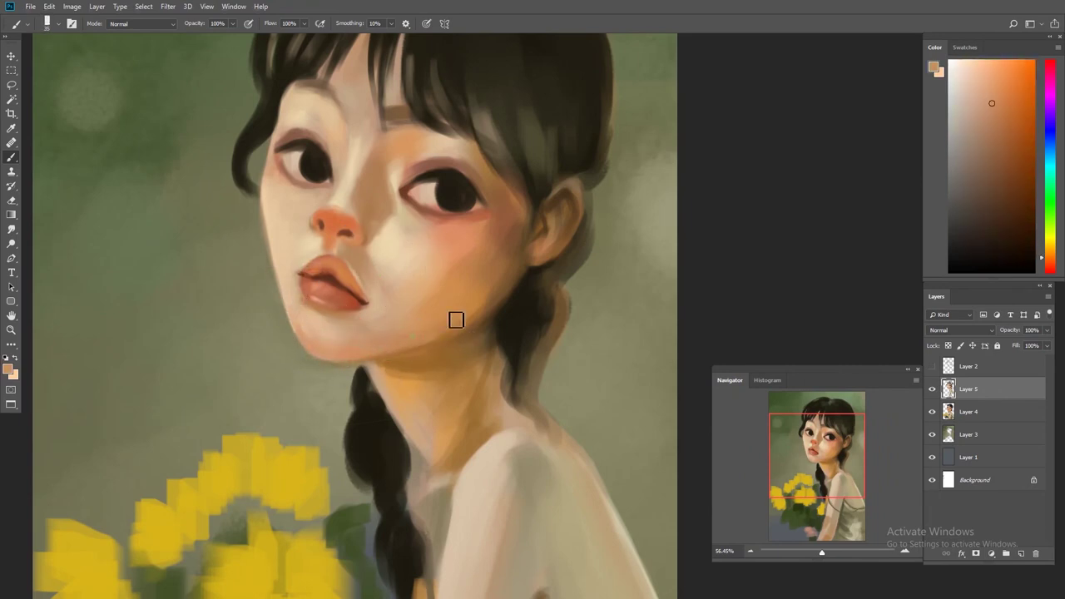
scroll(432, 332, "down", 3)
left_click(412, 314, "alt")
left_click(439, 316, "alt")
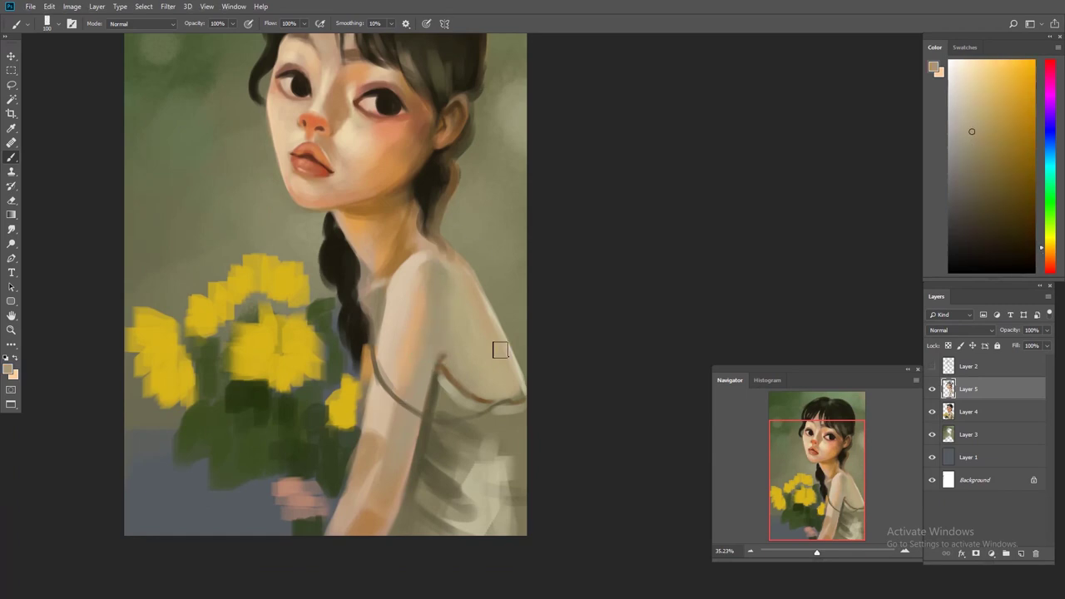
left_click(402, 232, "alt")
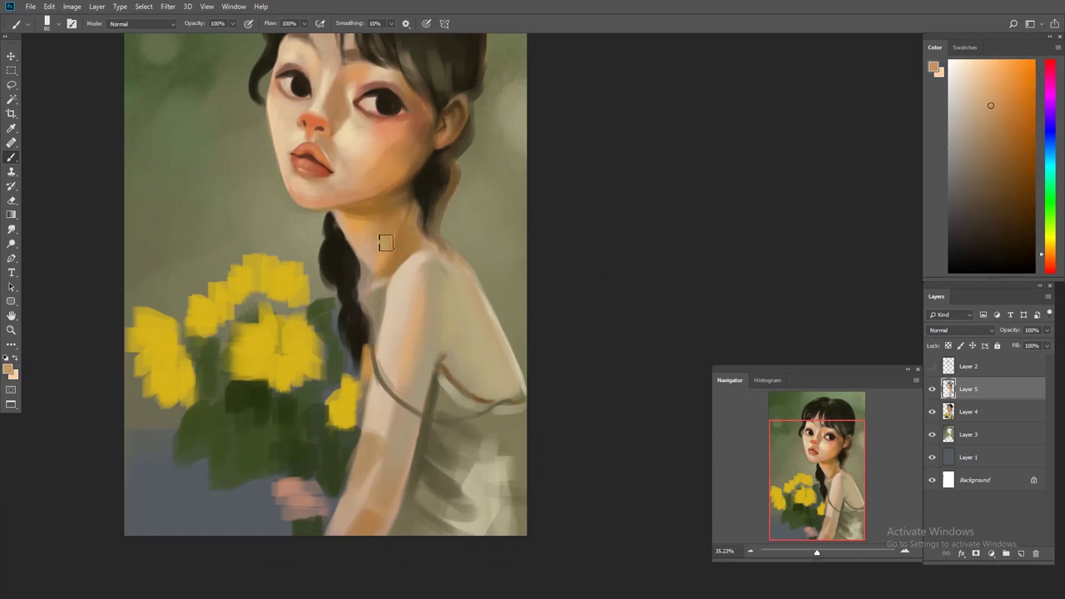
left_click_drag(347, 223, 364, 277)
left_click(355, 349, "alt")
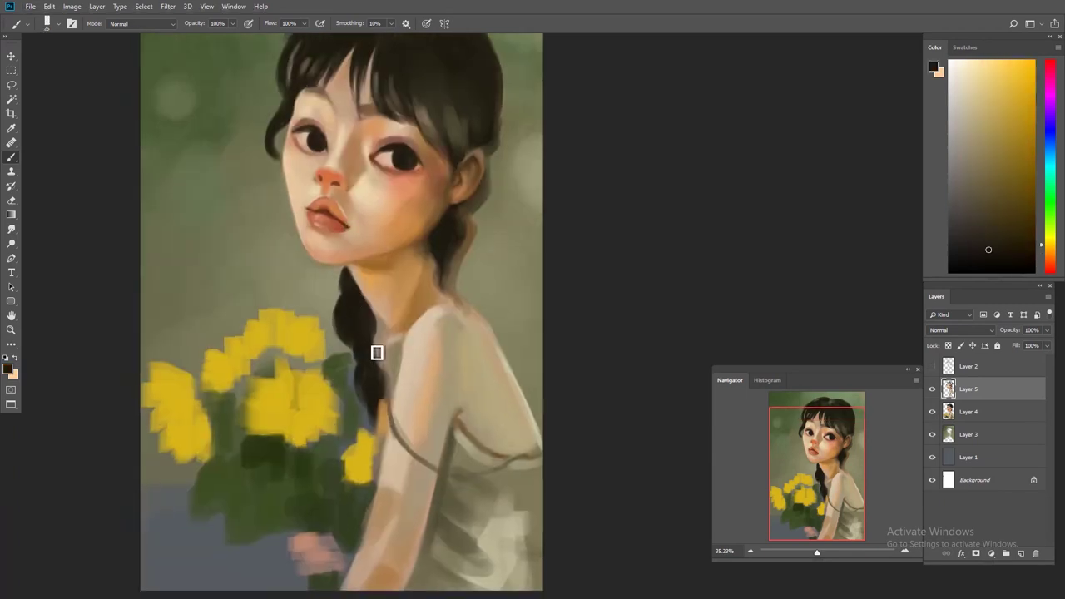
left_click(452, 133, "alt")
- Paint a dark green stem above the sunflowers and lighten the arm with peach strokes
mouse_move(353, 298)
left_mouse_down()
mouse_move(383, 260)
mouse_move(326, 326)
left_mouse_up()
left_click(297, 317, "alt")
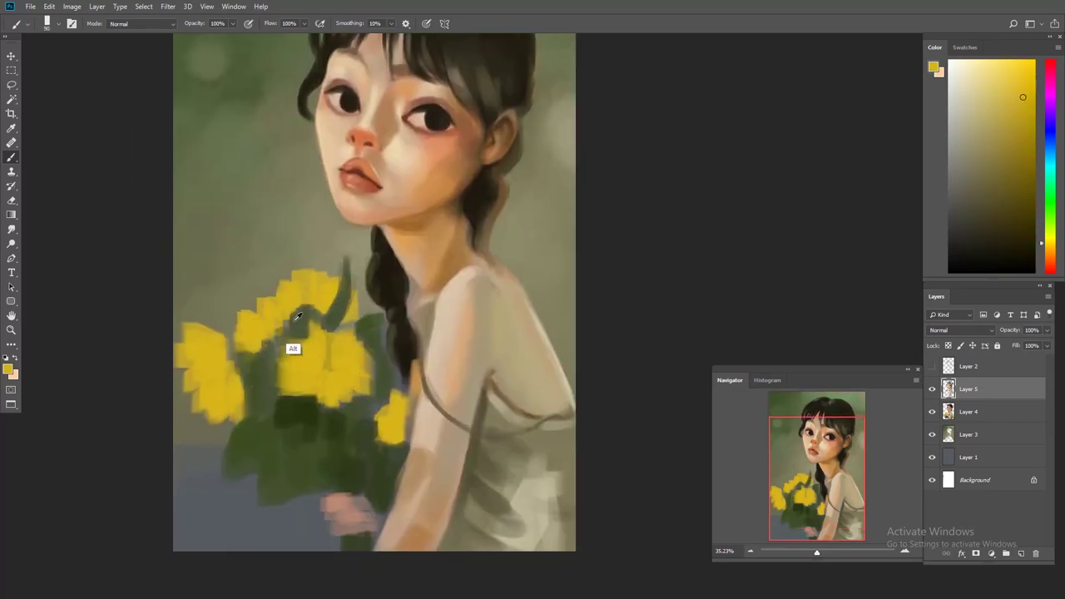
mouse_move(261, 308)
left_mouse_down()
mouse_move(226, 273)
mouse_move(257, 208)
left_mouse_up()
left_click(416, 304, "alt")
mouse_move(416, 305)
left_mouse_down()
mouse_move(404, 415)
mouse_move(408, 369)
left_mouse_up()
left_click(403, 389, "alt")
left_click(406, 401, "alt")
left_click_drag(435, 316, 429, 376)
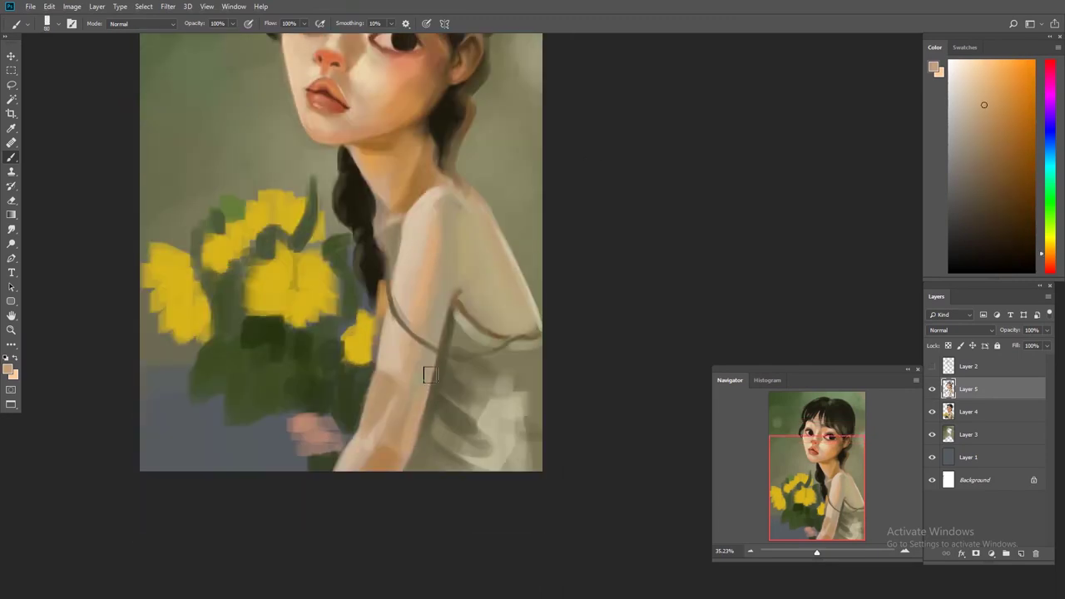
- Paint warm peach over the cheek, then pick skin and near-black hair tones by the left cheek
left_click_drag(512, 299, 445, 241)
left_click(430, 302, "alt")
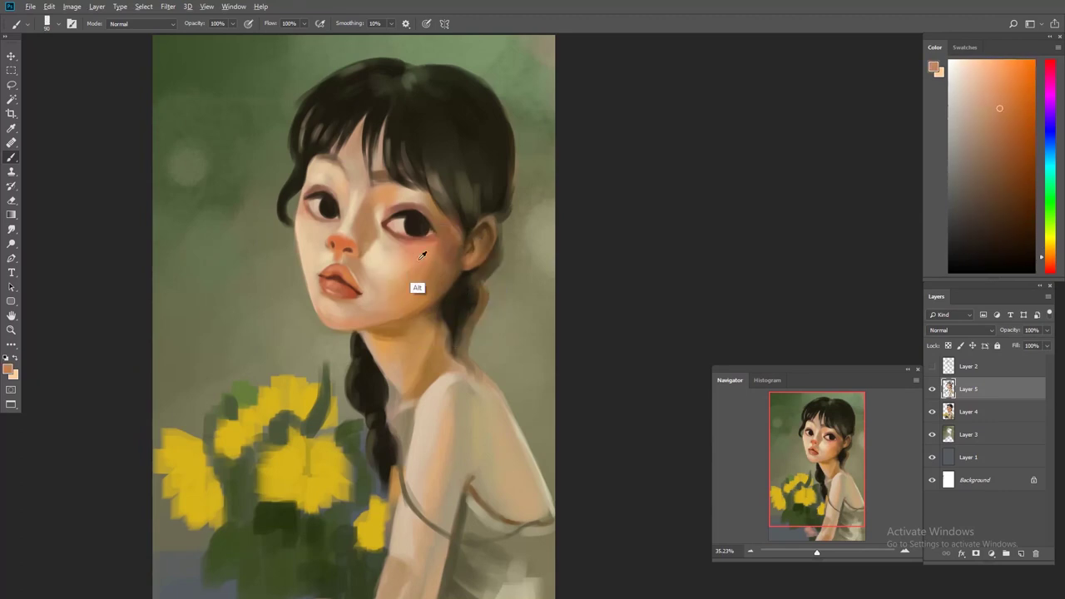
left_click(377, 276, "alt")
left_click(378, 276, "alt")
left_click(408, 297, "alt")
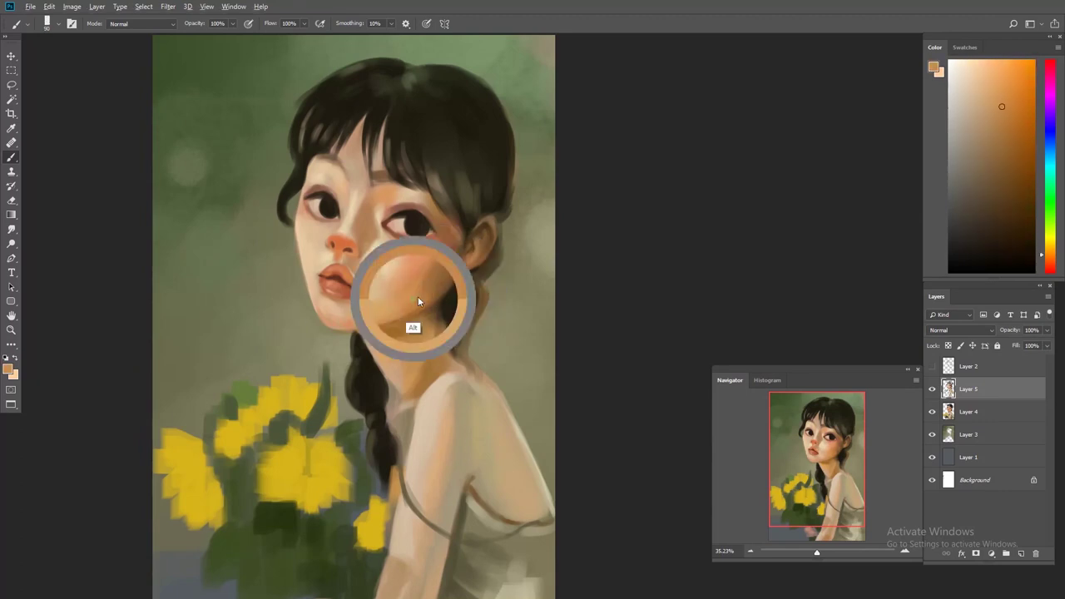
left_click_drag(376, 277, 389, 326)
scroll(287, 249, "up", 2)
left_click(328, 299, "alt")
left_click(314, 268, "alt")
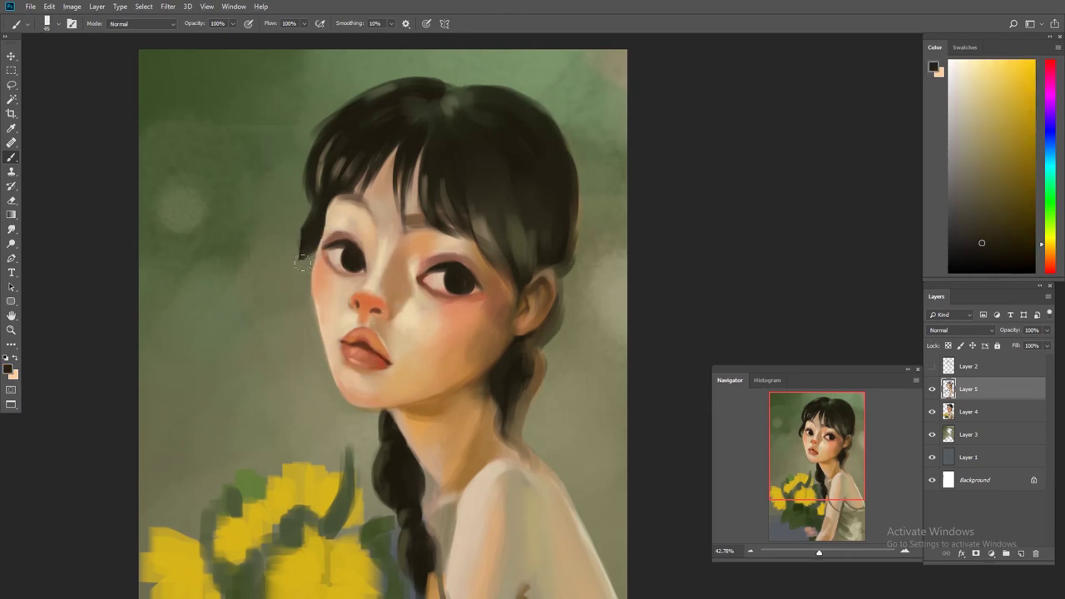
- Merge Layer 4 into Layer 5 and paint a dark strand down the left hairline beside the cheek
key("e")
key("ctrl+e")
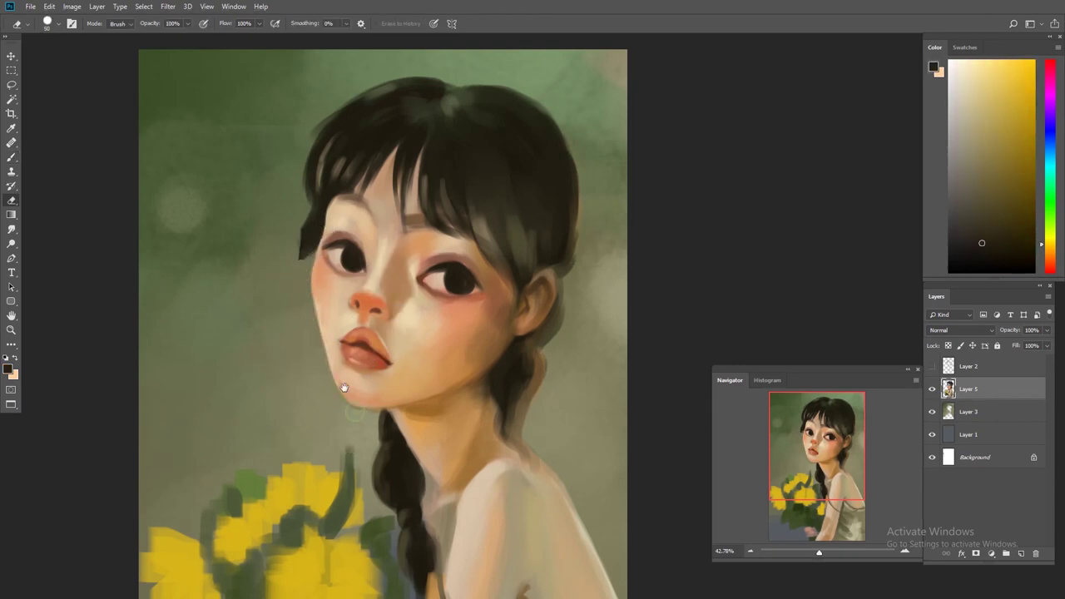
scroll(318, 267, "up", 2)
key("b")
left_click_drag(321, 283, 300, 341)
left_click_drag(309, 291, 321, 361)
- Refine the hair strand with sampled dark hair tones, alternating Eraser and Brush
left_click(328, 372, "alt")
left_click(298, 335, "alt")
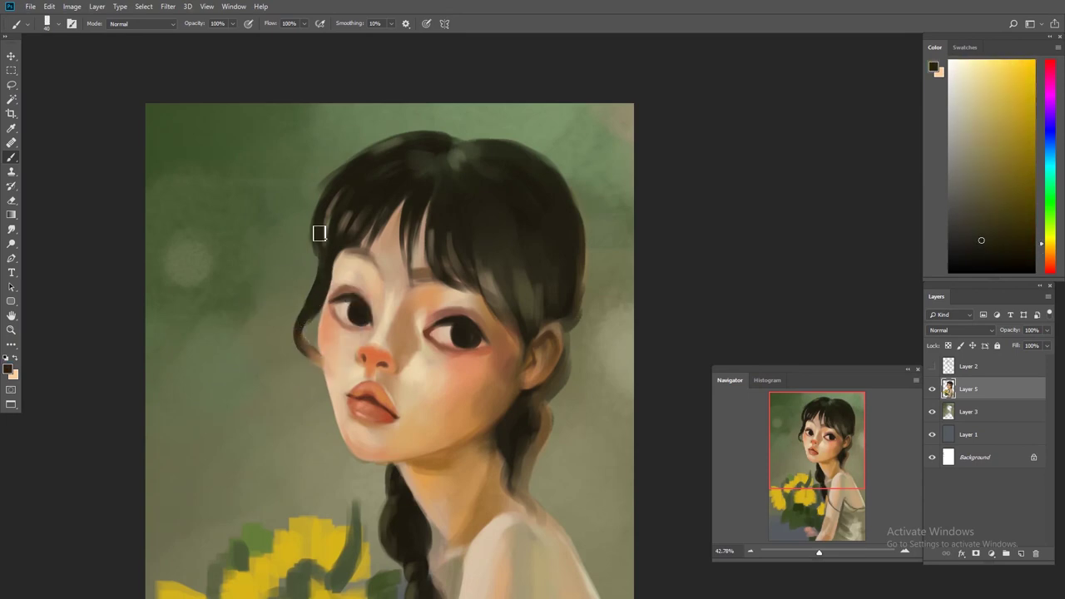
scroll(321, 281, "up", 2)
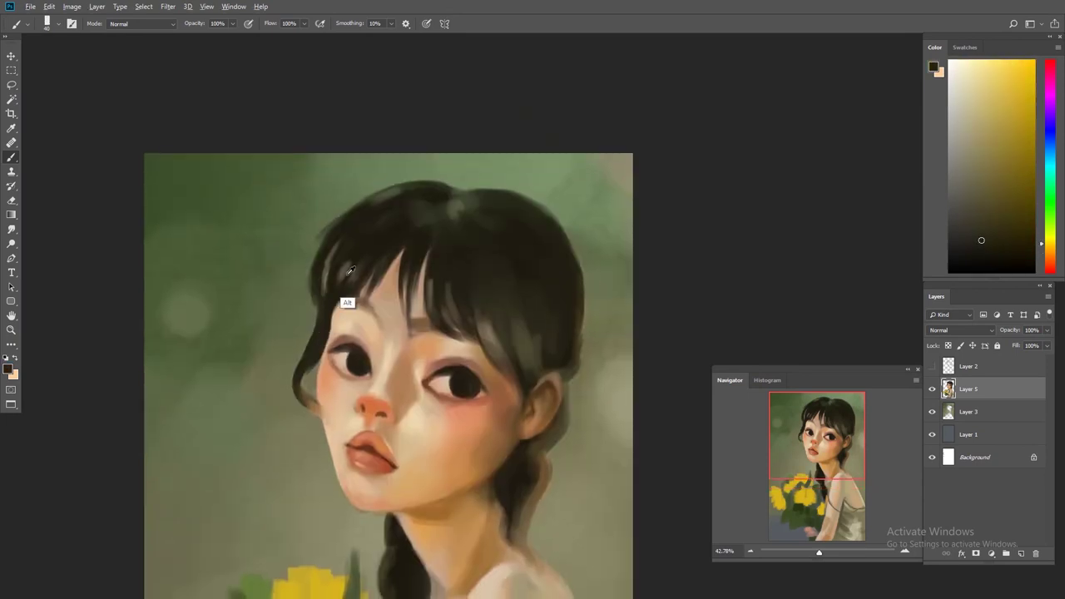
left_click(315, 333, "alt")
scroll(299, 313, "down", 2)
key("e")
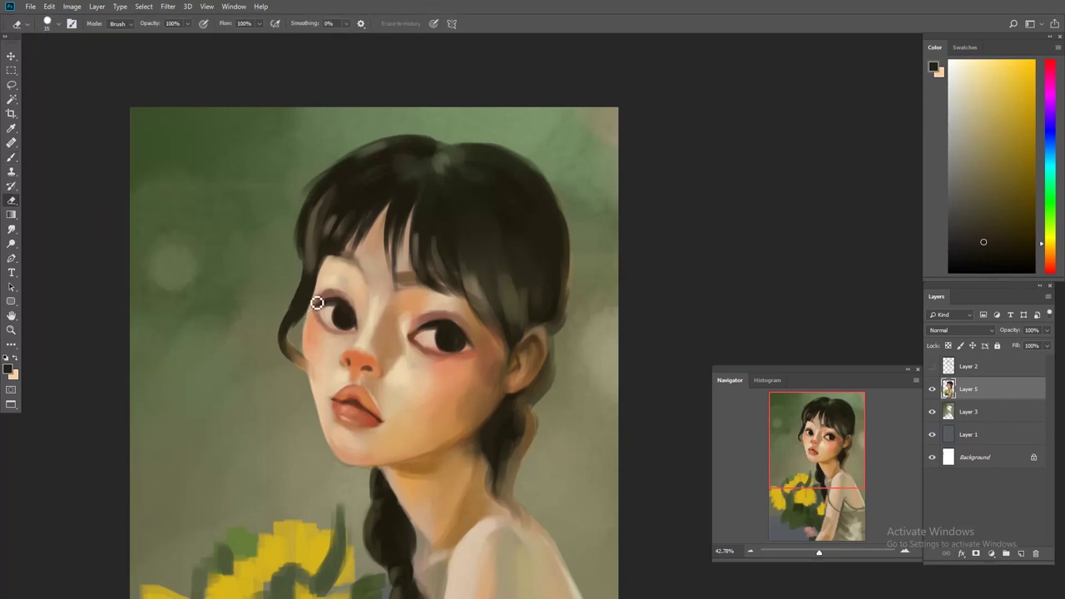
key("b")
left_click(292, 306, "alt")
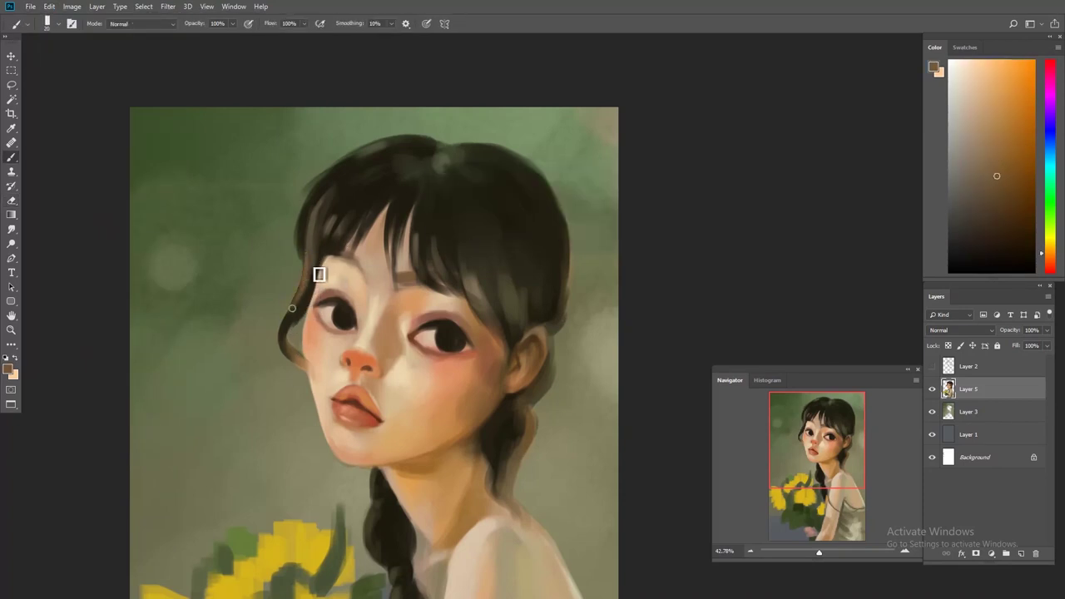
- Zoom in on the face and sample light skin above the eye and a darker pink
key("ctrl+plus")
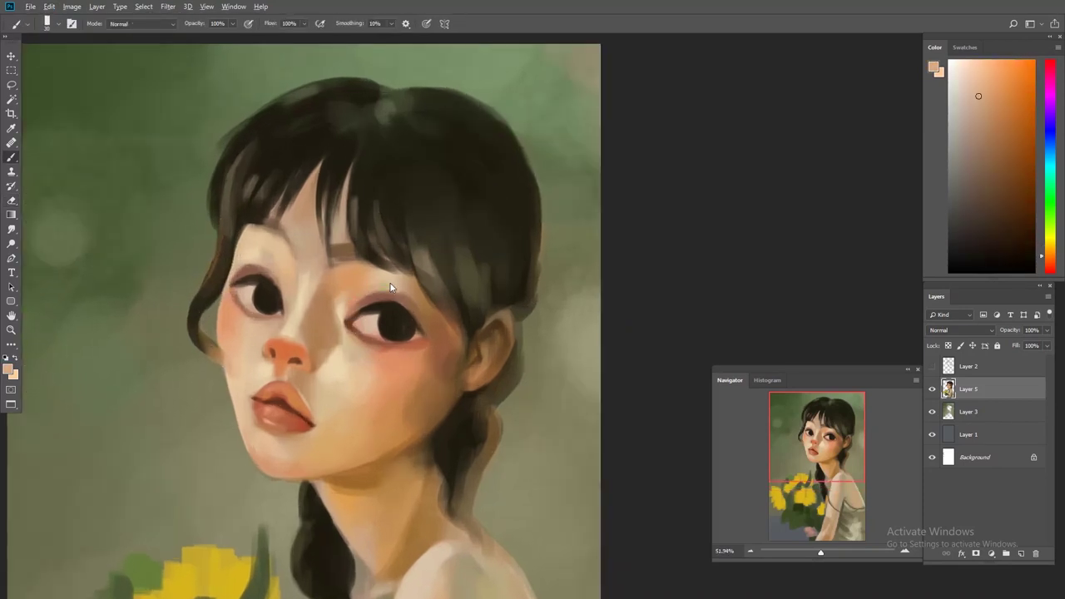
key("ctrl+plus")
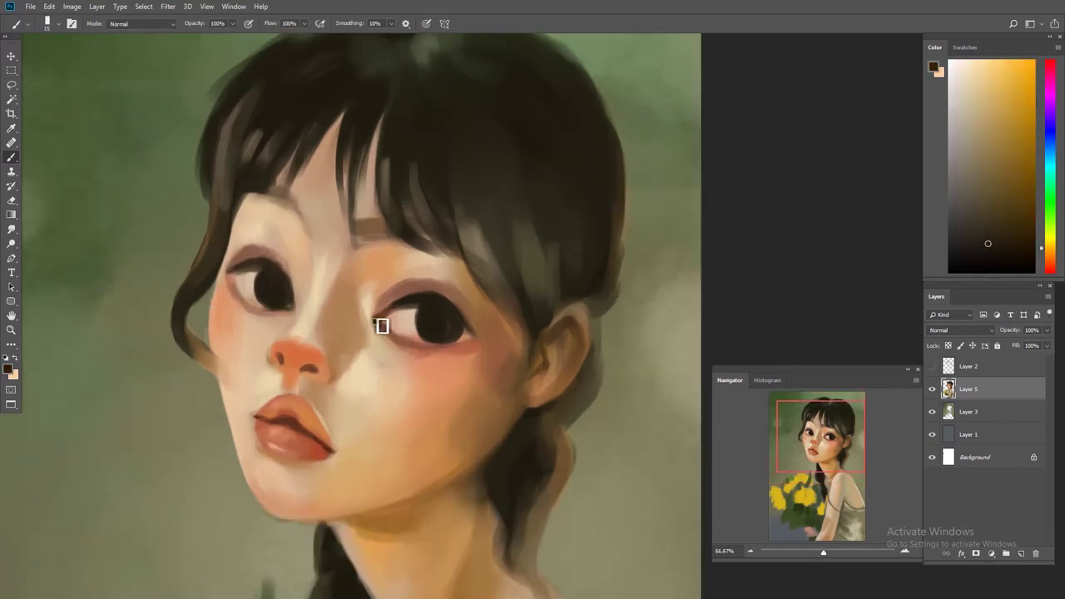
left_click(431, 289, "alt")
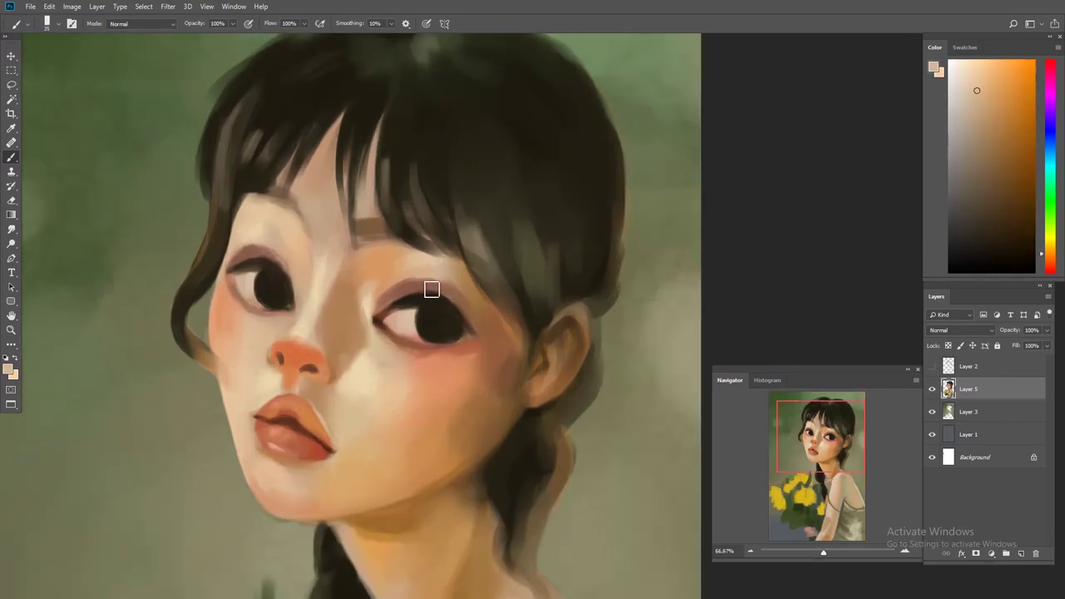
left_click(287, 265, "alt")
key("ctrl+minus")
key("l")
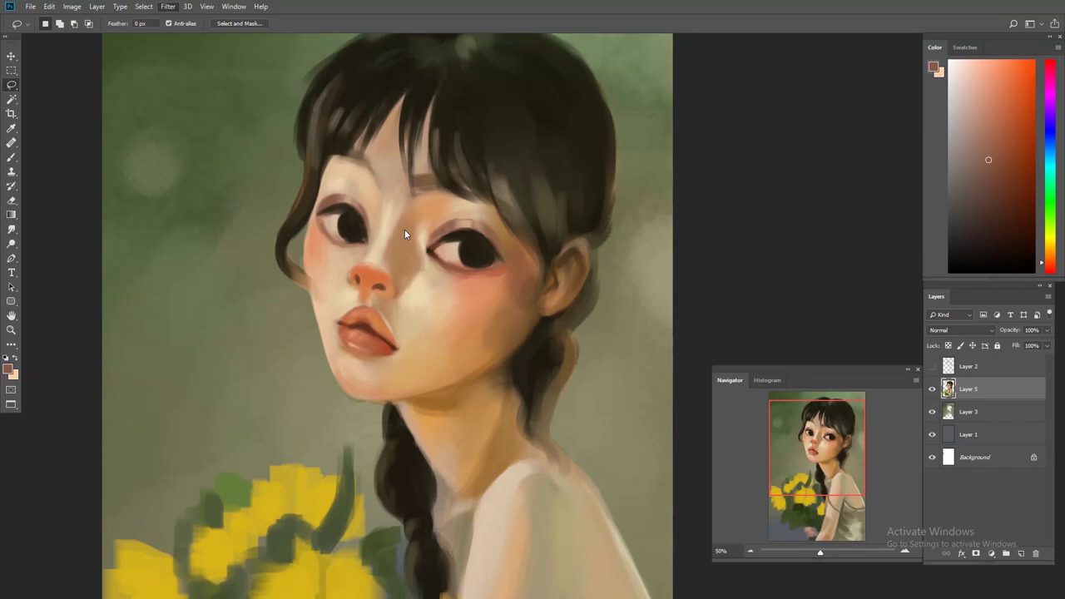
key("shift+ctrl+x")
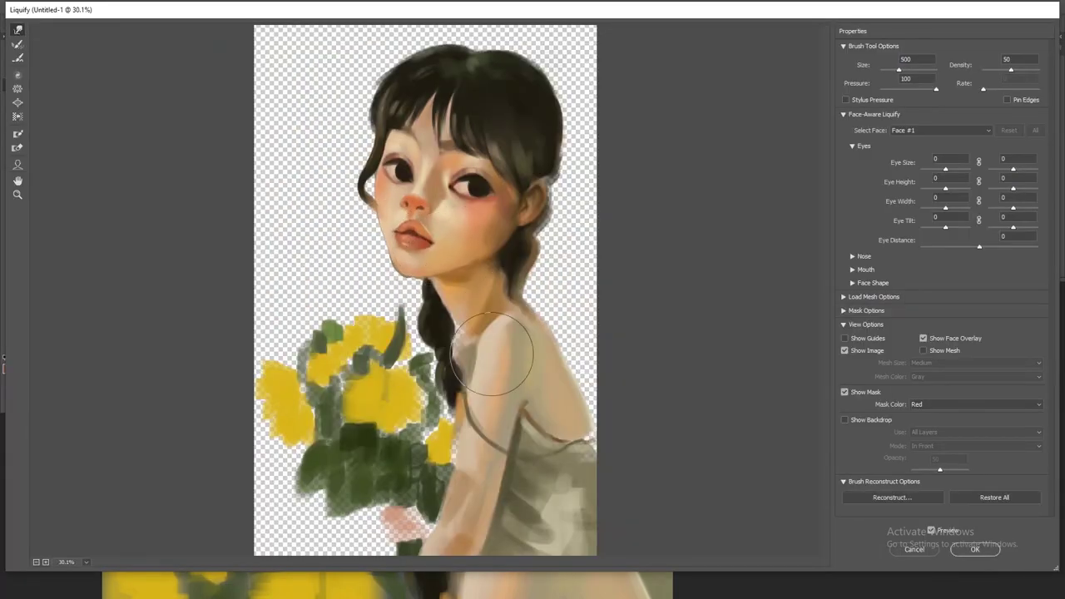
key("Return")
scroll(332, 278, "up", 5)
left_click(391, 297, "alt")
scroll(325, 328, "down", 5)
scroll(376, 320, "up", 6)
scroll(377, 320, "down", 1)
left_click(310, 267, "alt")
scroll(341, 275, "up", 2)
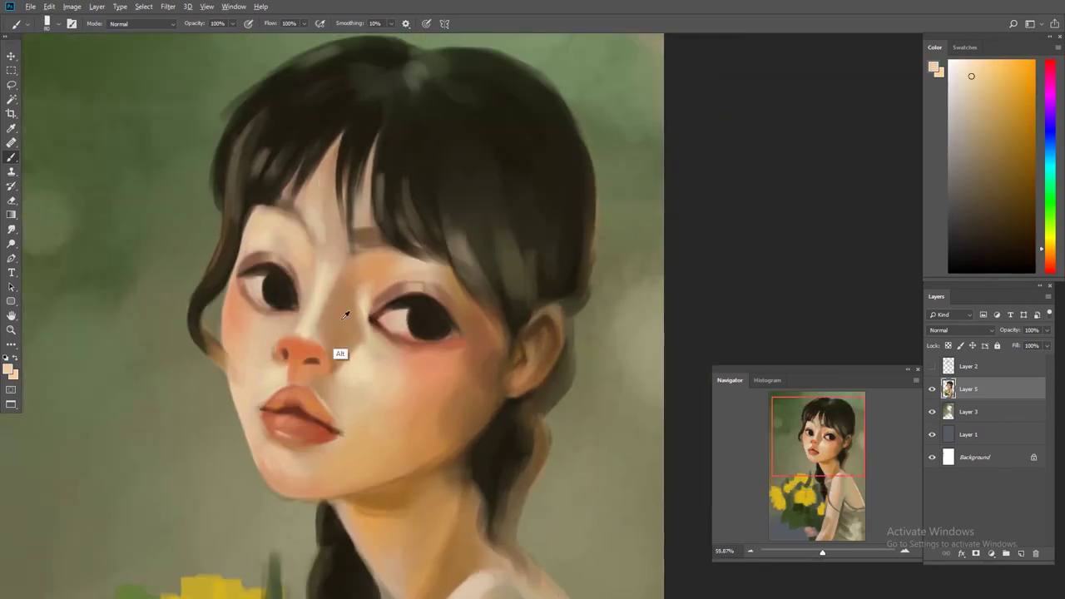
- Paint a teal highlight into the hair and erase to soften the hair's left edge
left_click(312, 196, "alt")
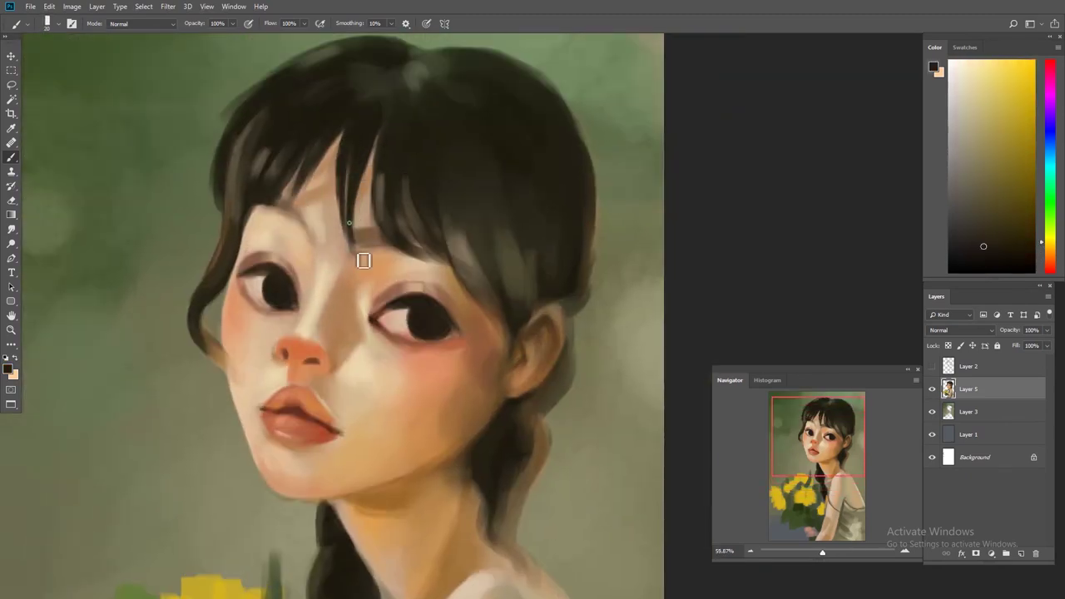
scroll(361, 258, "down", 2)
left_click(424, 198, "alt")
left_click_drag(430, 128, 399, 146)
left_click(439, 133, "alt")
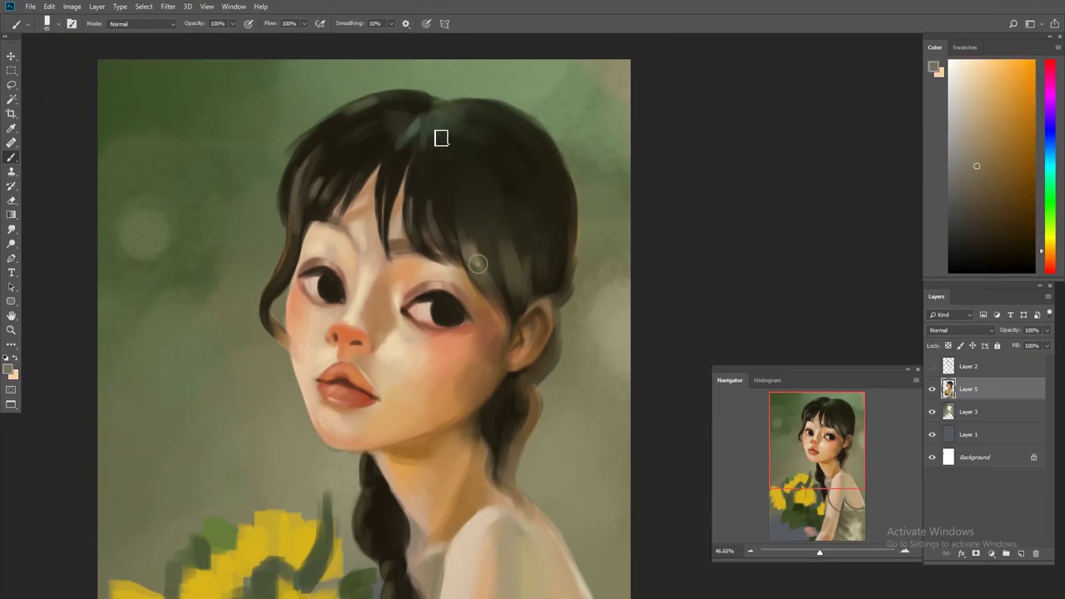
key("e")
left_click_drag(293, 148, 278, 214)
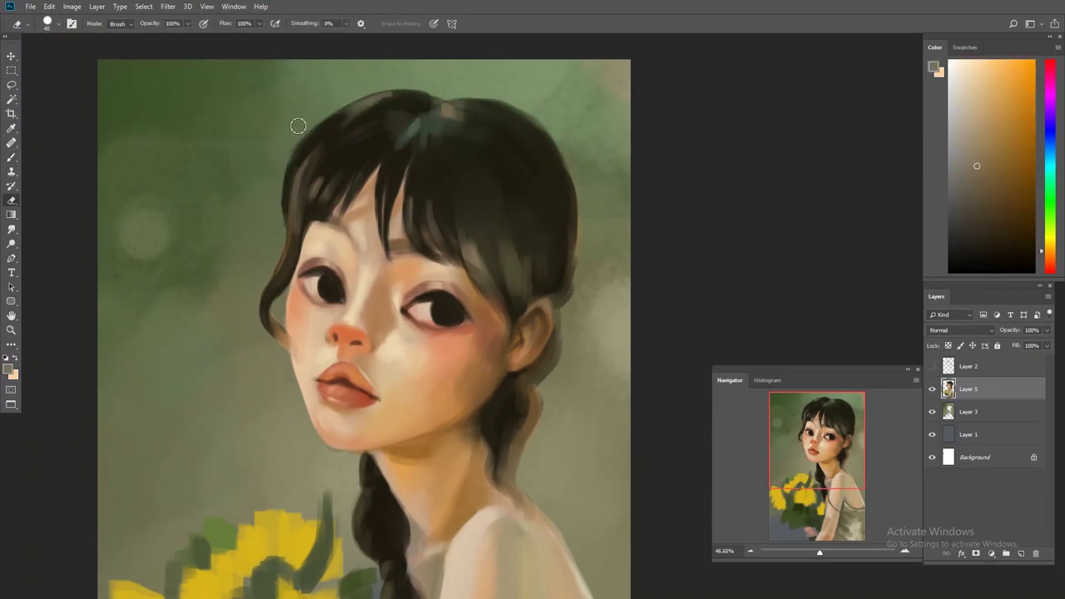
key("b")
- Sample grey-green background, dark hair, and skin tones from the neck and beside the nose
left_click(441, 104, "alt")
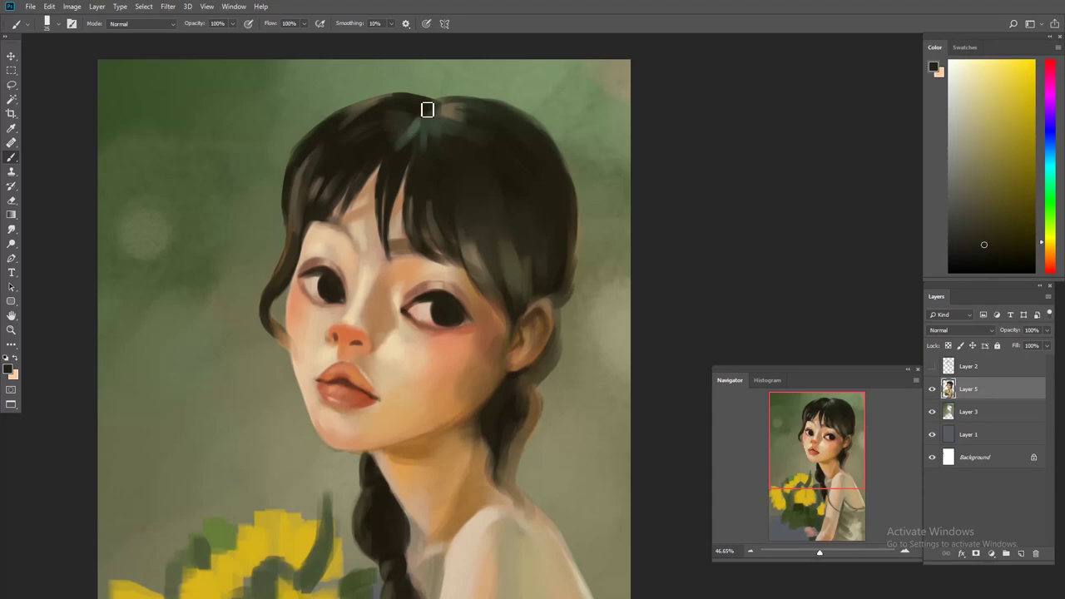
left_click(337, 108, "alt")
scroll(436, 104, "down", 2)
left_click(387, 227, "alt")
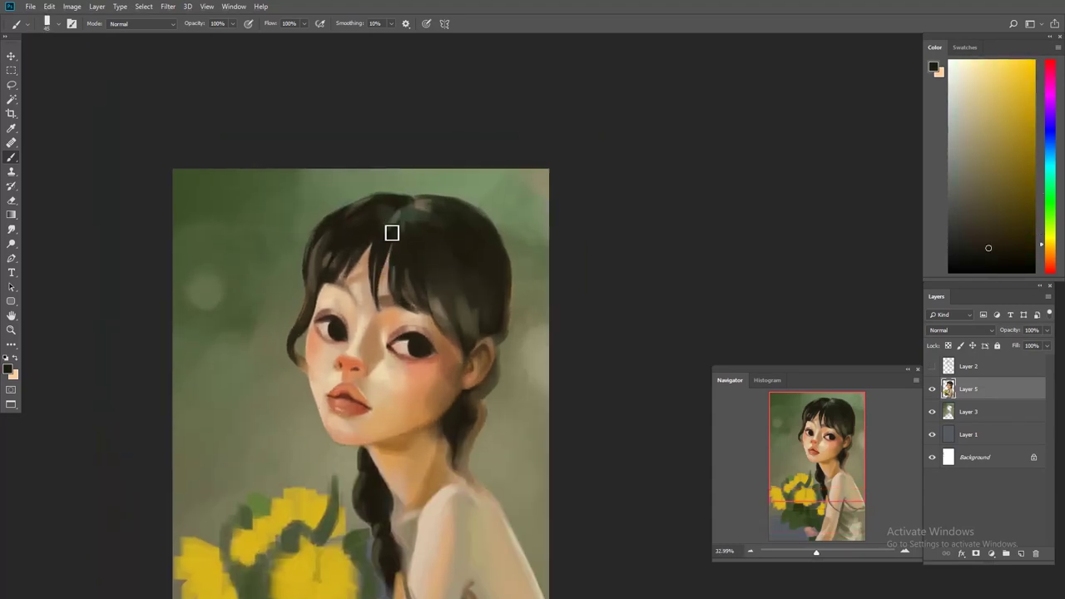
left_click_drag(498, 330, 488, 164)
left_click(401, 258, "alt")
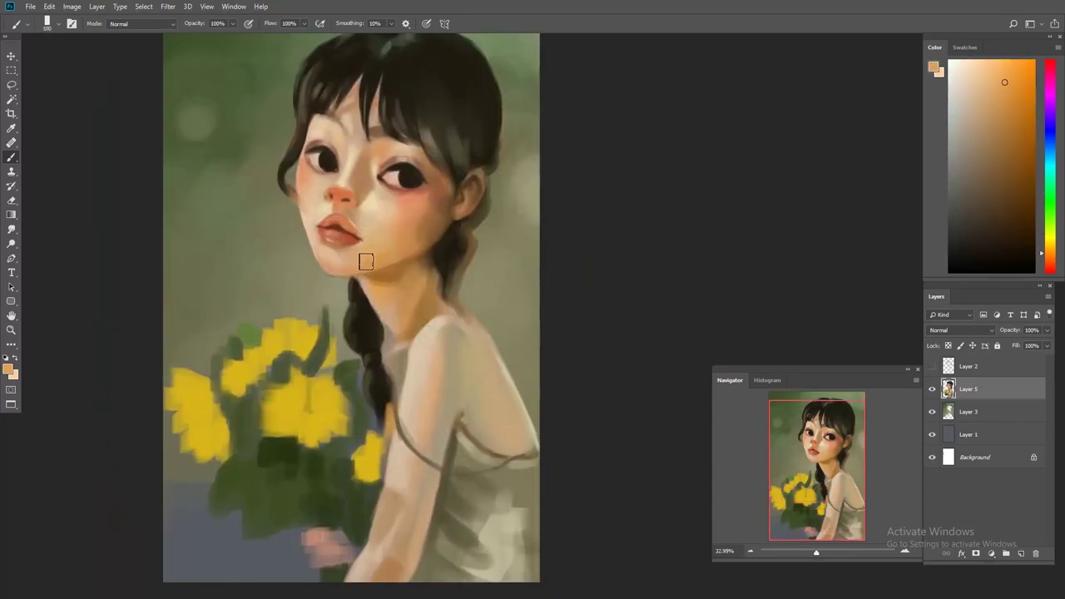
left_click(404, 229, "alt")
scroll(388, 221, "up", 2)
left_click(366, 233, "alt")
scroll(362, 229, "up", 1)
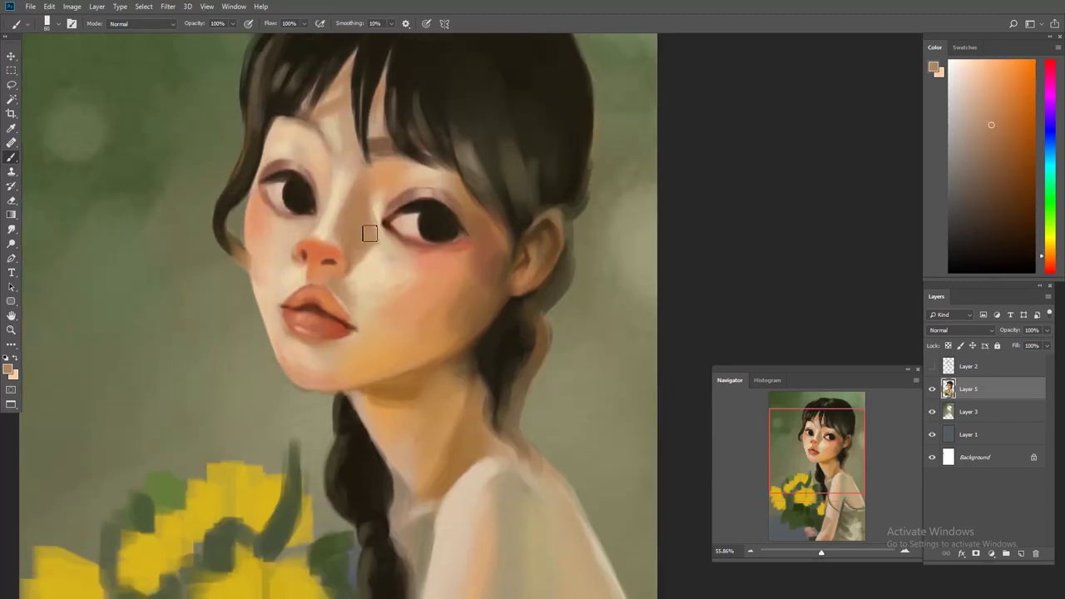
left_click(356, 208, "alt")
left_click(358, 189, "alt")
- Sample warm orange and lighter tones from across the nose
left_click_drag(311, 253, 336, 208)
left_click(334, 204, "alt")
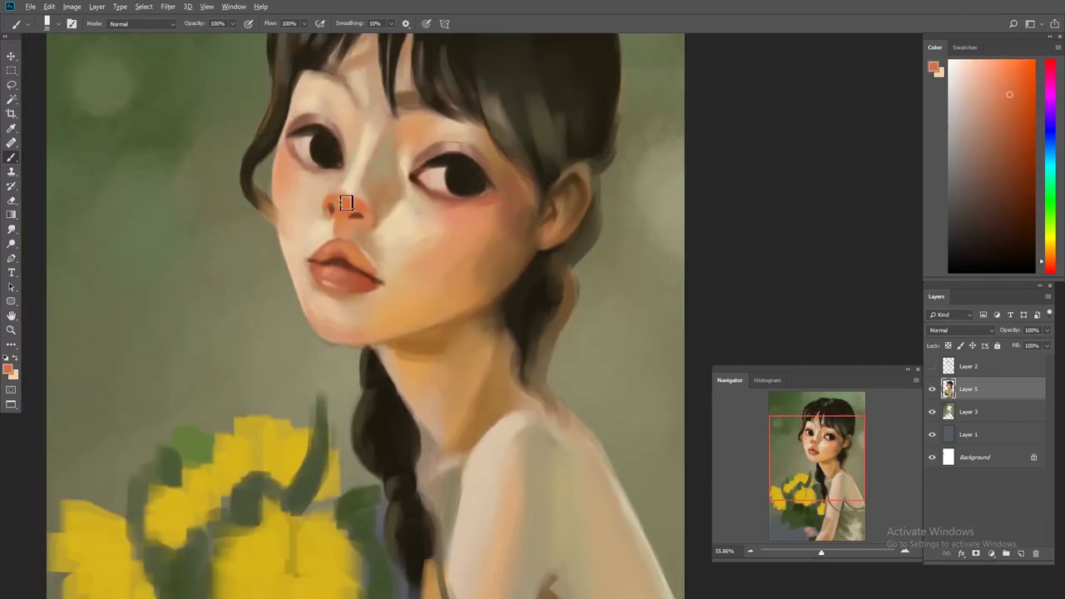
left_click(372, 208, "alt")
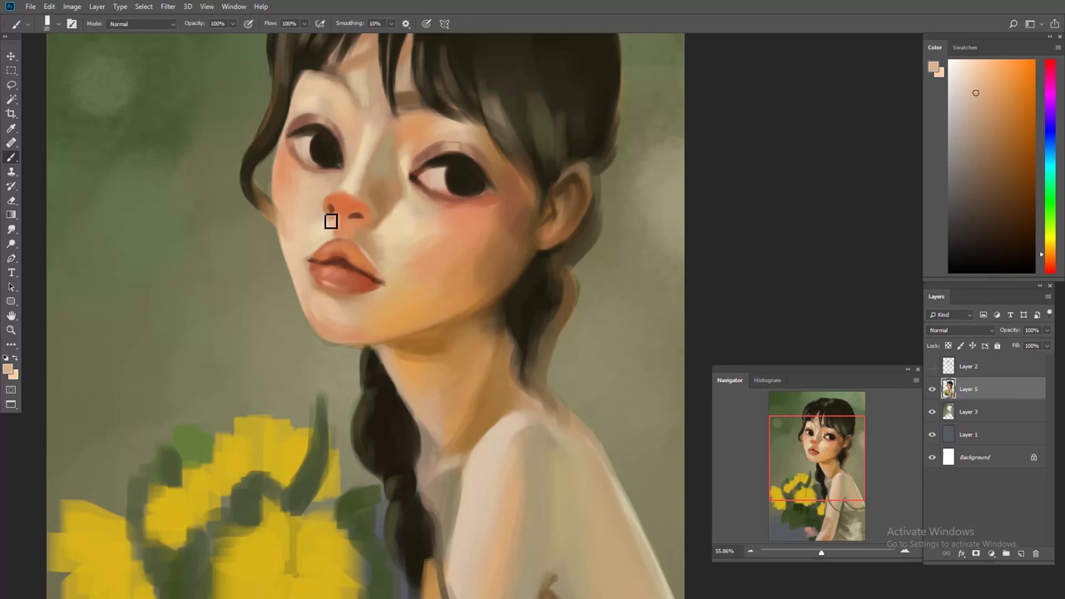
left_click(326, 209, "alt")
left_click(358, 200, "alt")
scroll(366, 197, "up", 1)
left_click(350, 202, "alt")
left_click(332, 190, "alt")
left_click(333, 208, "alt")
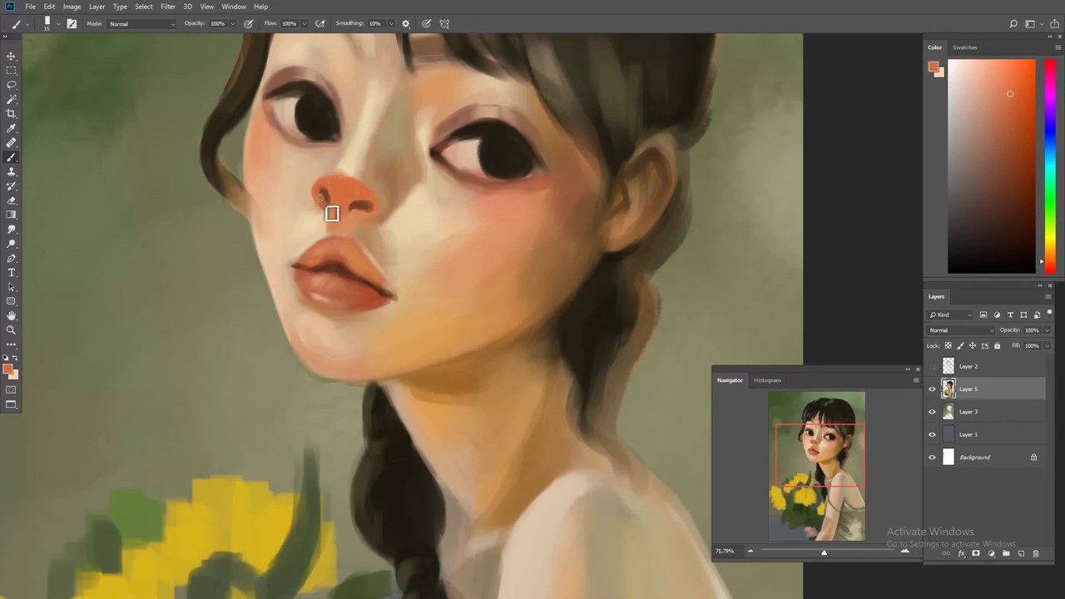
scroll(345, 191, "up", 1)
scroll(345, 190, "down", 2)
scroll(347, 290, "up", 1)
- Add a reddish touch to the nose tip, then repaint it in a lighter orange-peach
left_click(347, 290, "alt")
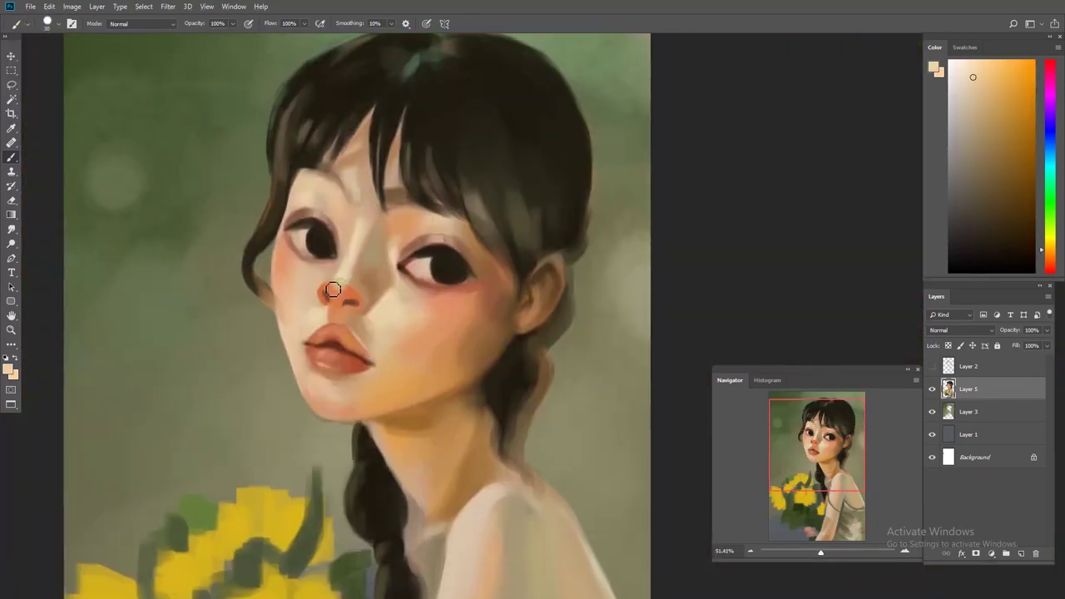
left_click(352, 290, "alt")
left_click_drag(345, 300, 366, 304)
left_click(356, 297, "alt")
left_click(345, 316, "alt")
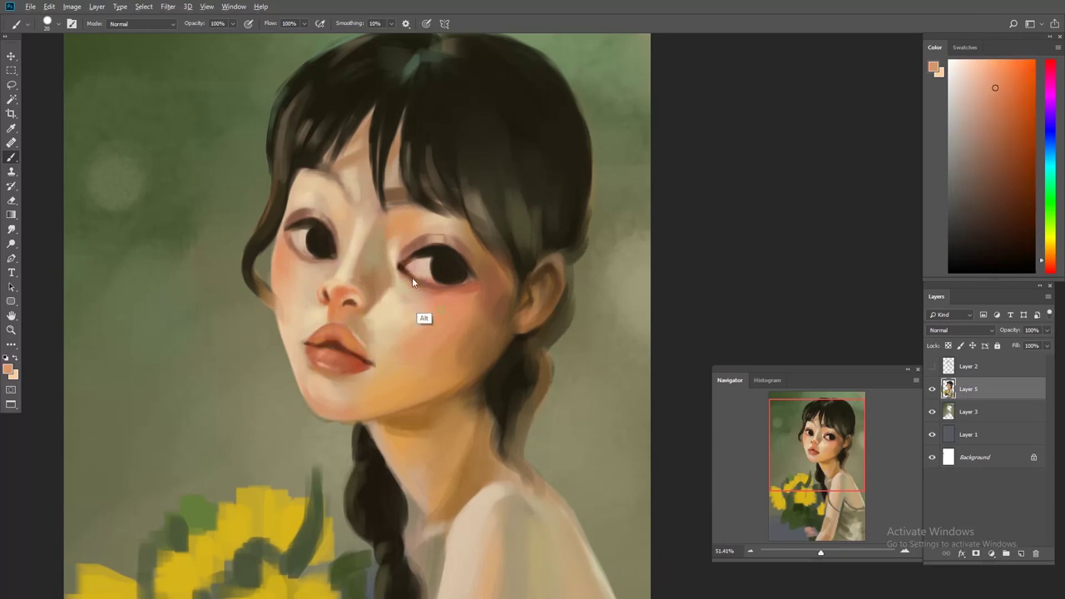
left_click(351, 279, "alt")
left_click(324, 303, "alt")
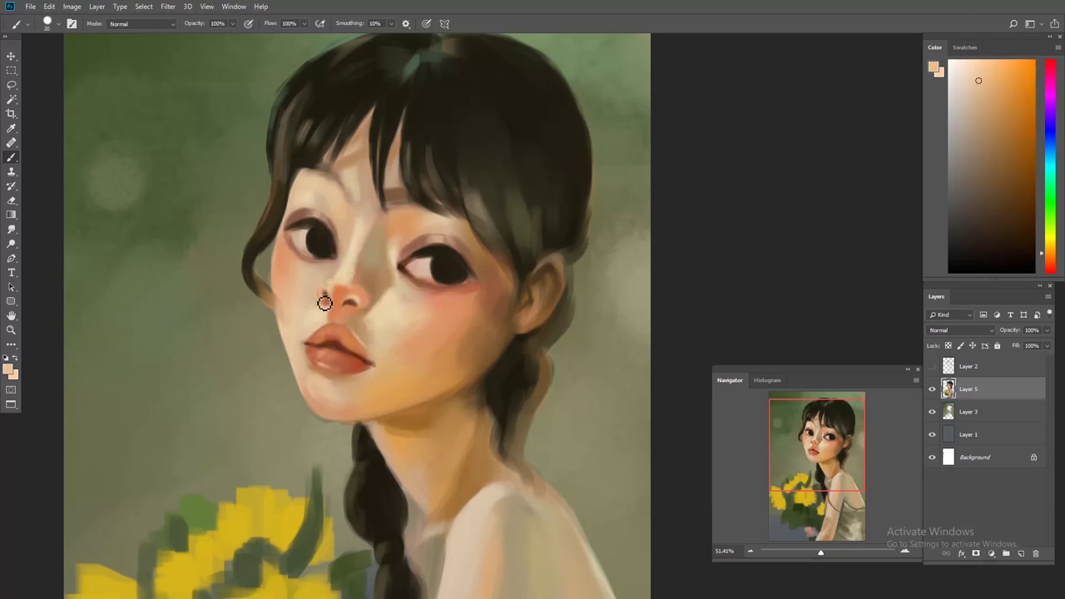
- Sample dark brown from the left eye, chin skin, and a light peach for further blending
left_click_drag(353, 276, 370, 301)
left_click(314, 237, "alt")
left_click(307, 242, "alt")
scroll(340, 256, "down", 2)
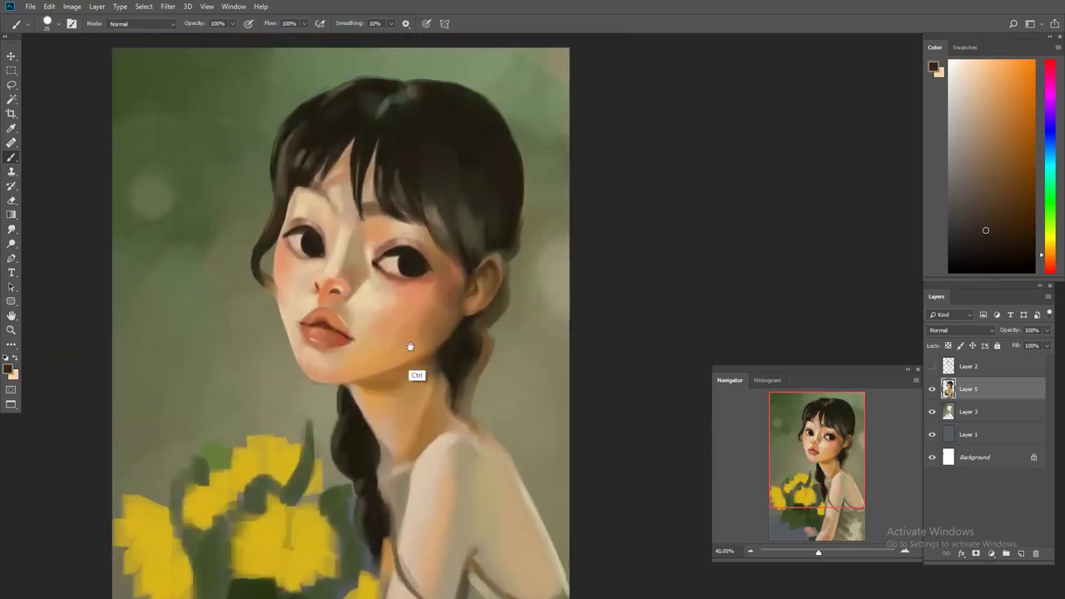
left_click(335, 339, "alt")
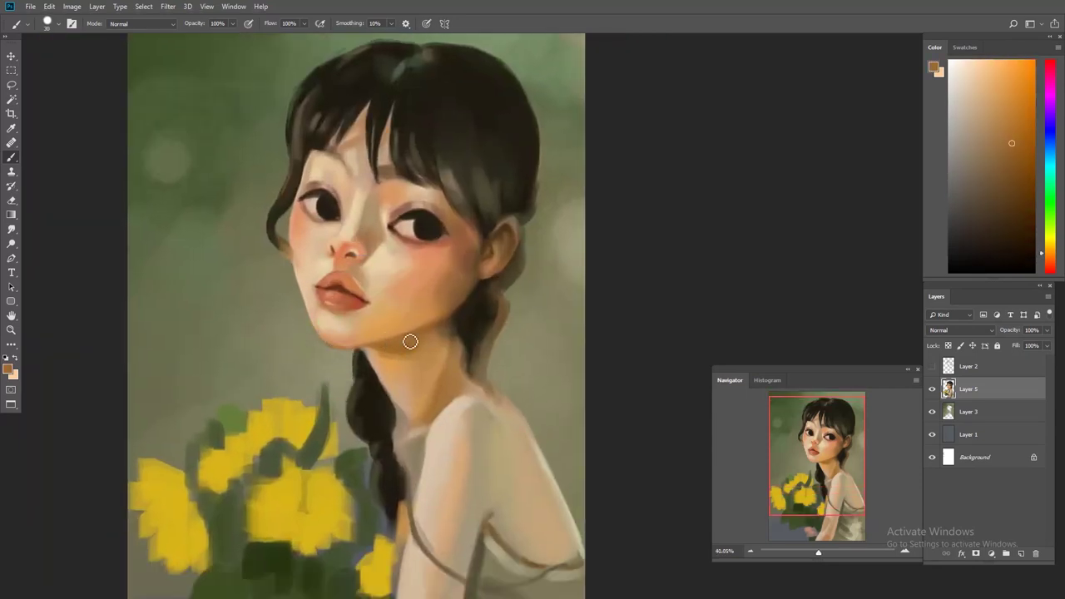
scroll(358, 333, "up", 1, "alt")
left_click(343, 252, "alt")
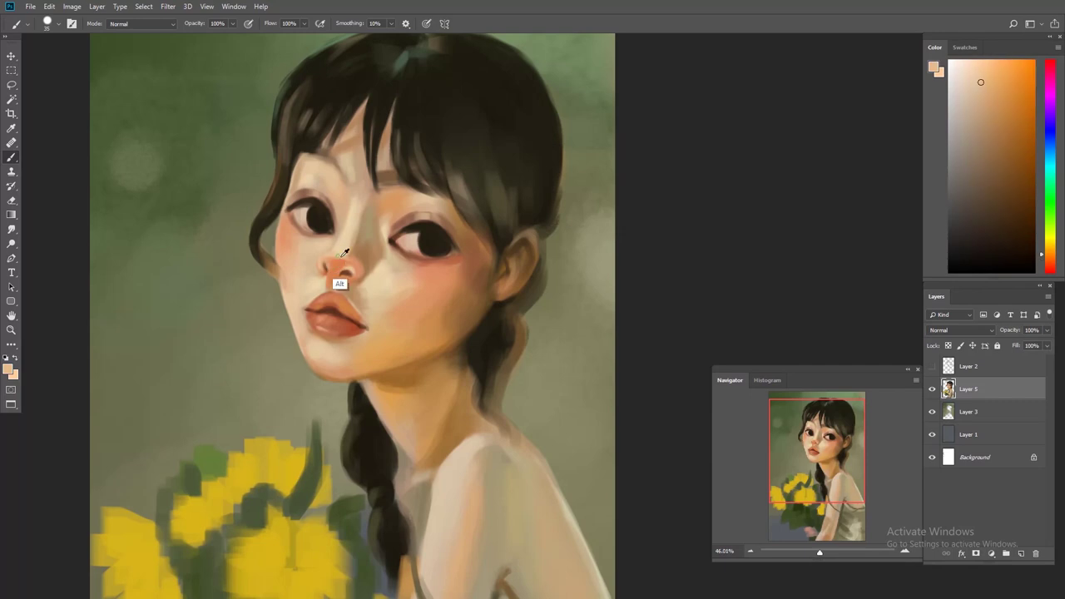
scroll(349, 266, "up", 1)
left_click(357, 278, "alt")
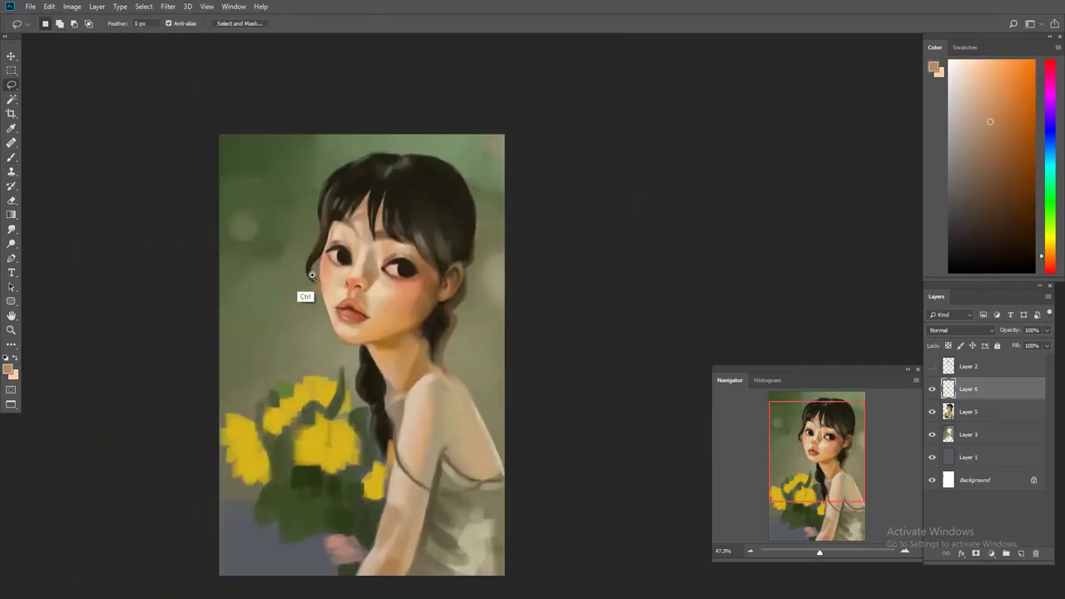
- Paint the nose and lips with sampled reddish lip, light peach and deeper orange nose tones
key("b")
left_click(377, 307, "alt")
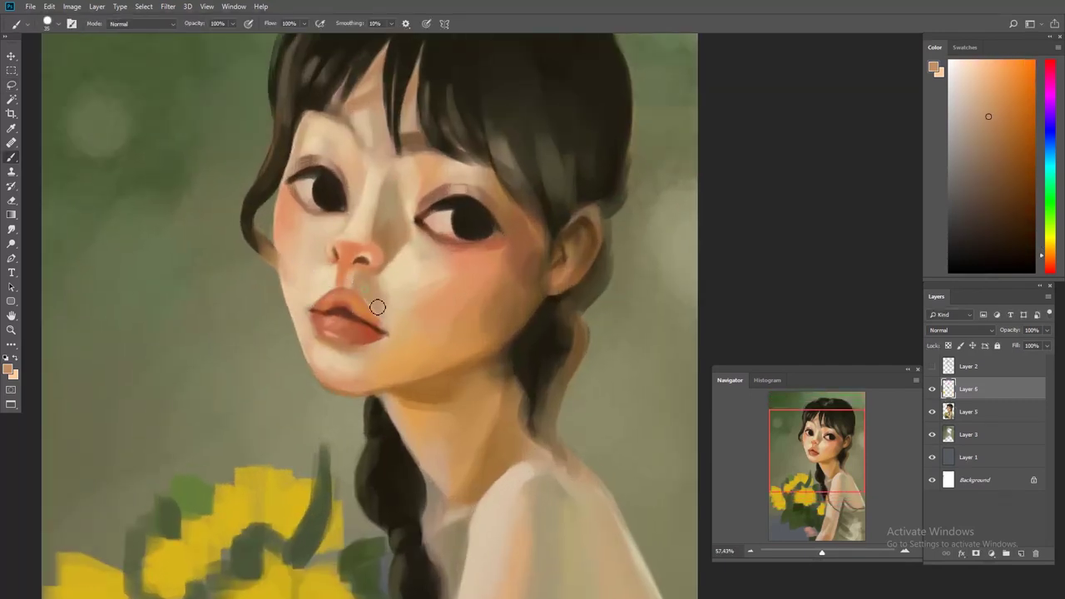
left_click(334, 316, "alt")
left_click(338, 342, "alt")
scroll(315, 288, "up", 2)
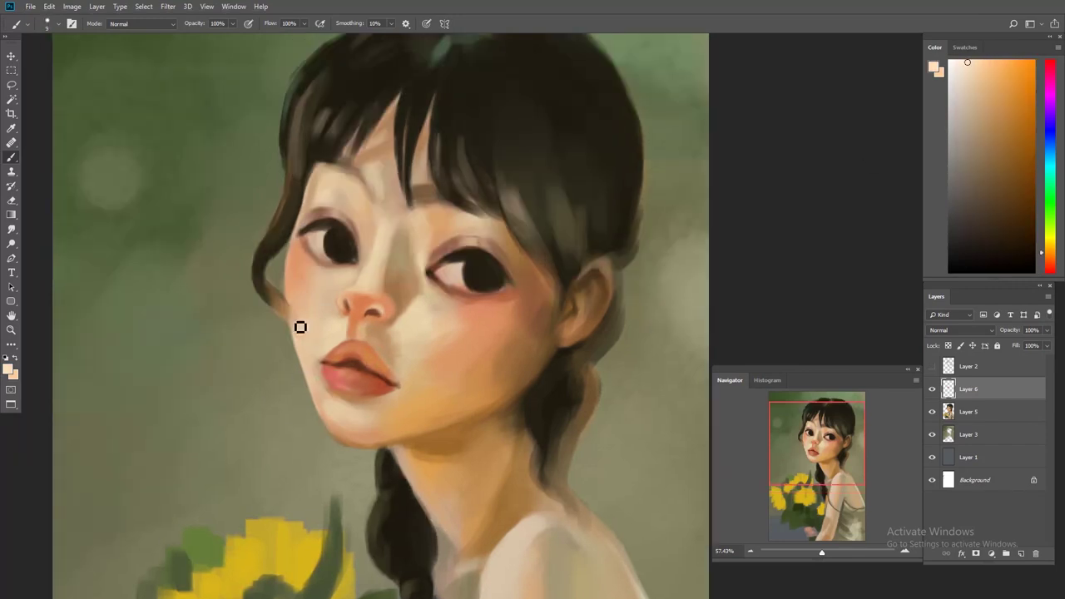
scroll(356, 274, "up", 2)
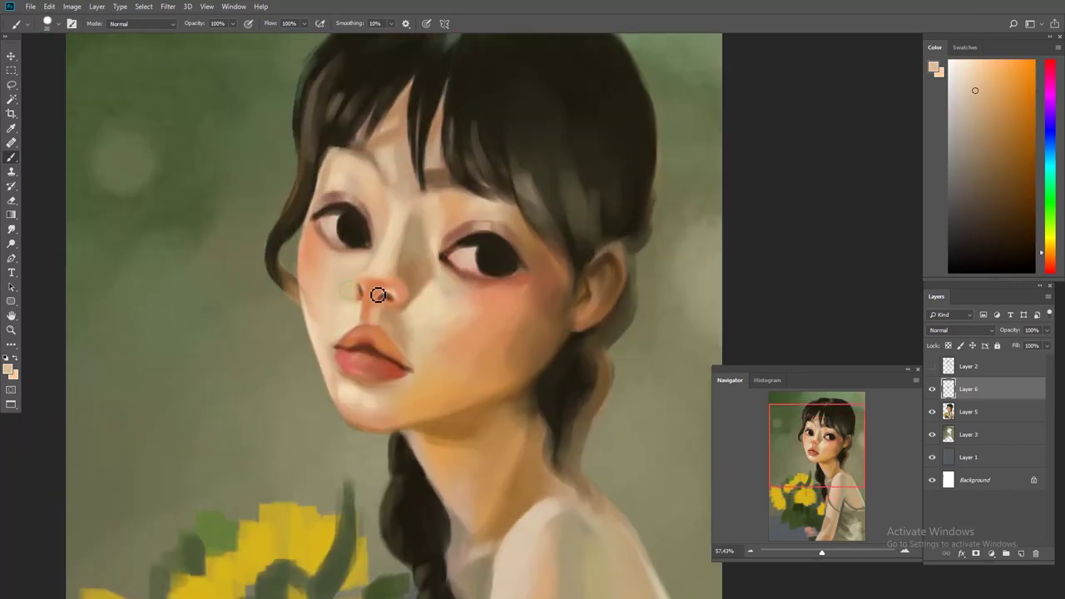
scroll(367, 305, "up", 2)
left_click(352, 276, "alt")
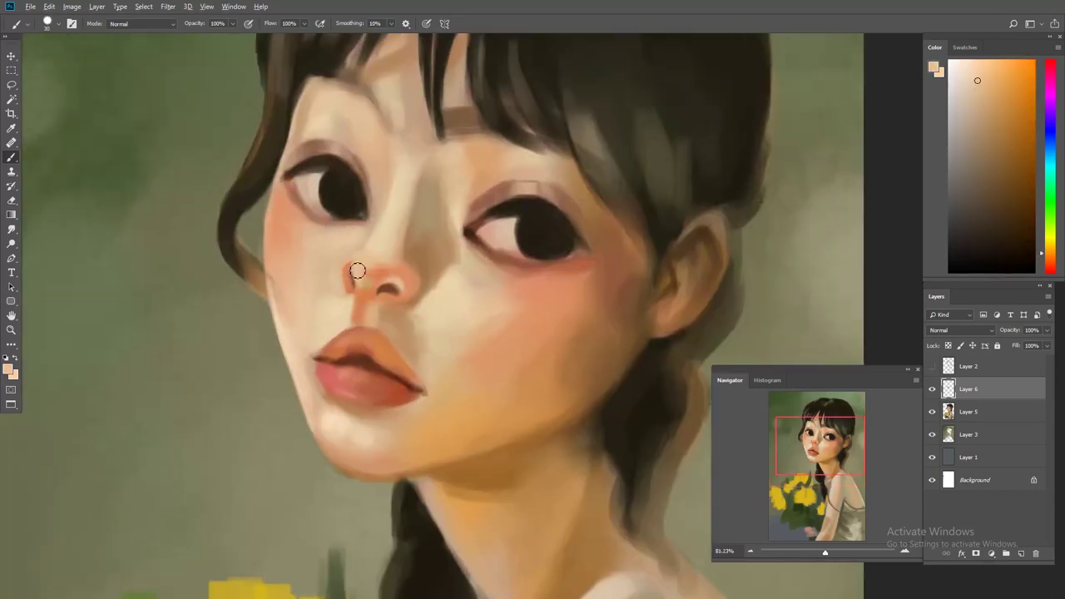
left_click(369, 283, "alt")
- Add a small light peach highlight stroke along the nostril
scroll(414, 290, "down", 5)
scroll(378, 259, "up", 4)
left_click(380, 264, "alt")
left_click(366, 264, "alt")
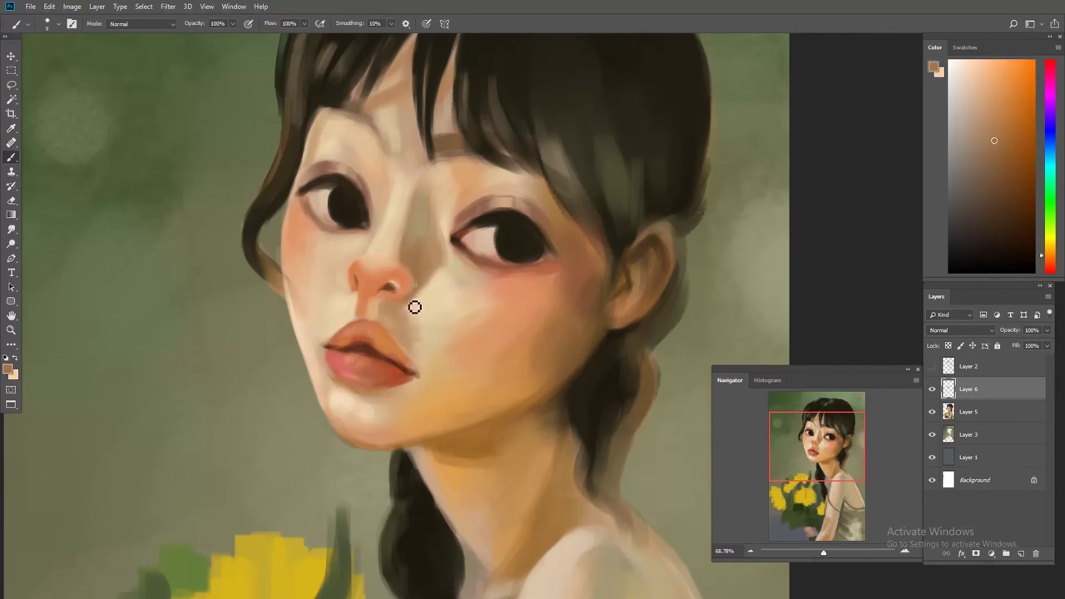
scroll(414, 307, "down", 5)
scroll(345, 256, "up", 5)
left_click(342, 252, "alt")
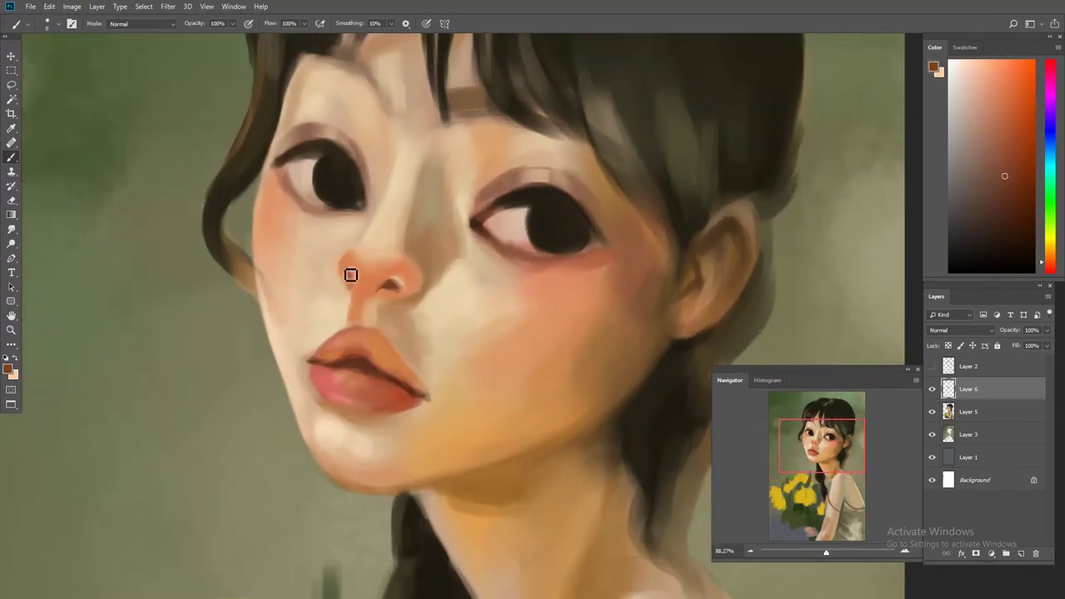
left_click(385, 293, "alt")
left_click_drag(391, 279, 408, 281)
- Blend lighter skin tones over the face and chin, then a salmon-red into the cheeks
scroll(399, 286, "down", 2)
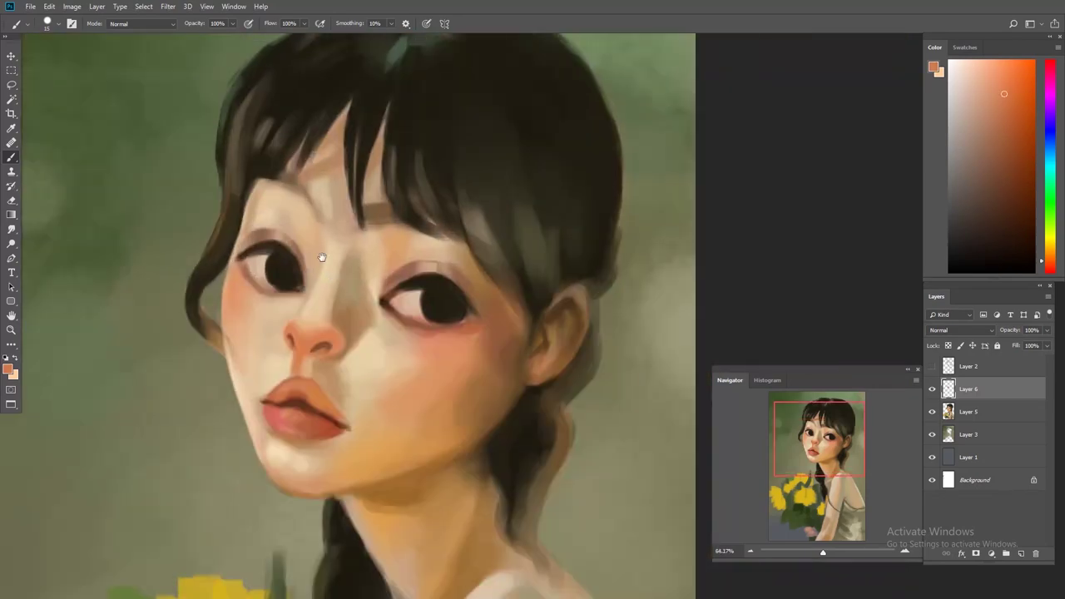
left_click(326, 251, "alt")
scroll(320, 277, "down", 2)
left_click(309, 278, "alt")
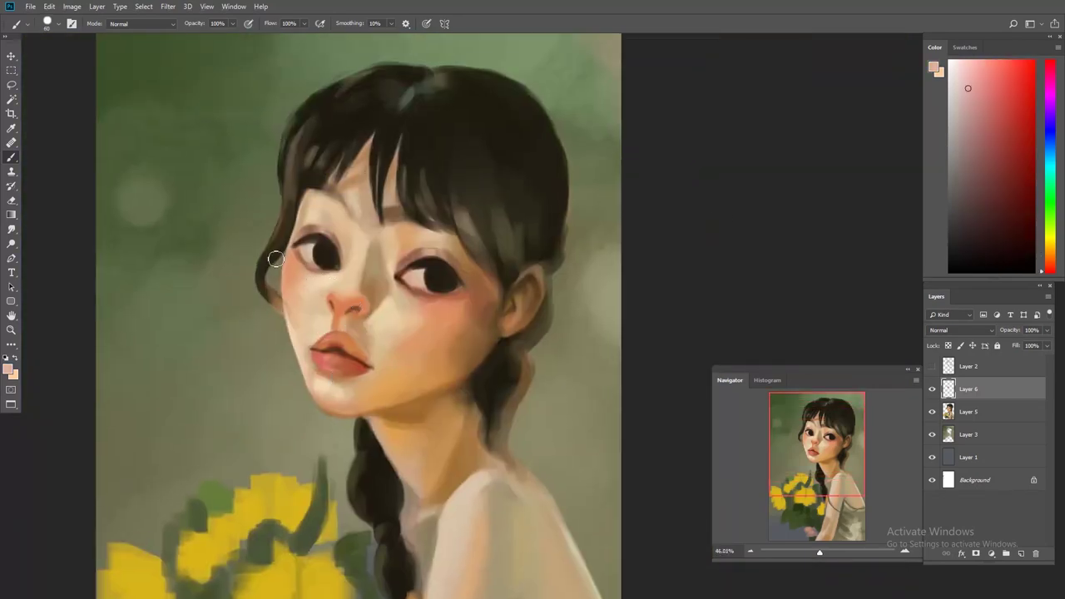
left_click(331, 267, "alt")
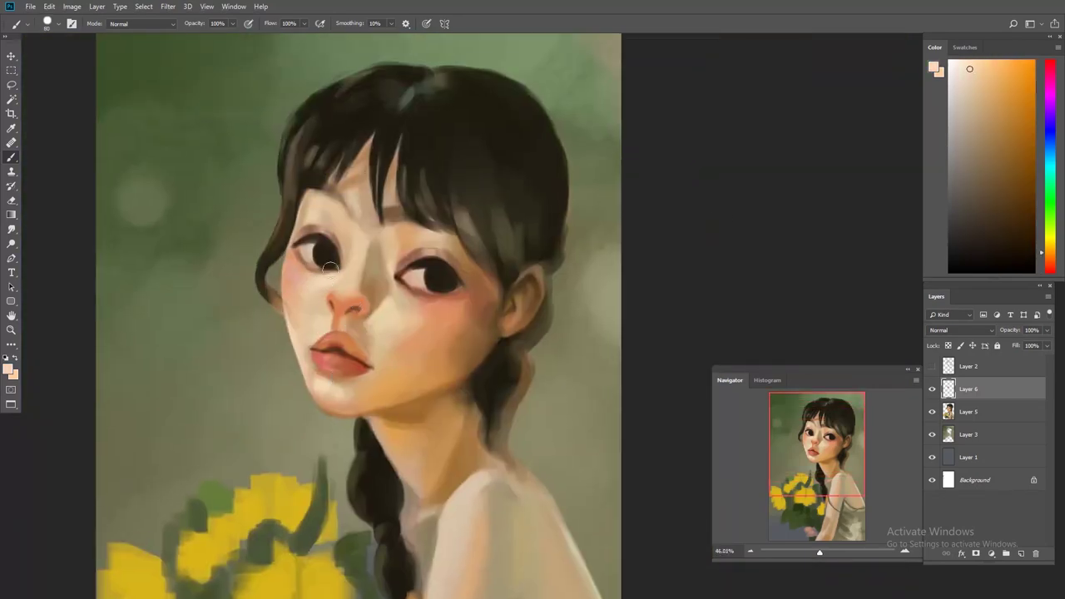
left_click(337, 195, "alt")
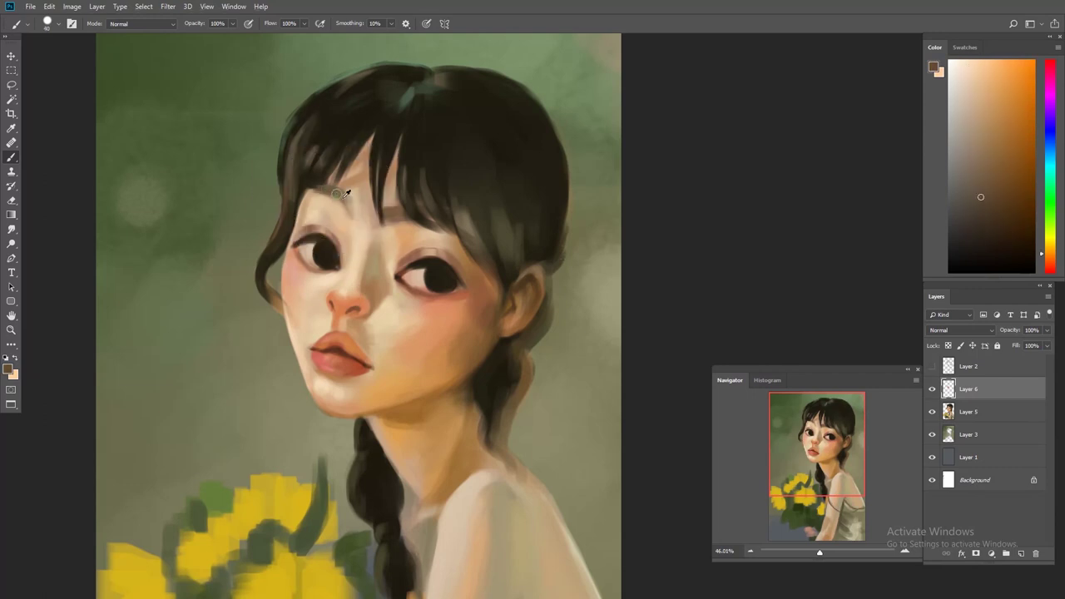
left_click(327, 184, "alt")
scroll(295, 233, "down", 1)
left_click(287, 288, "alt")
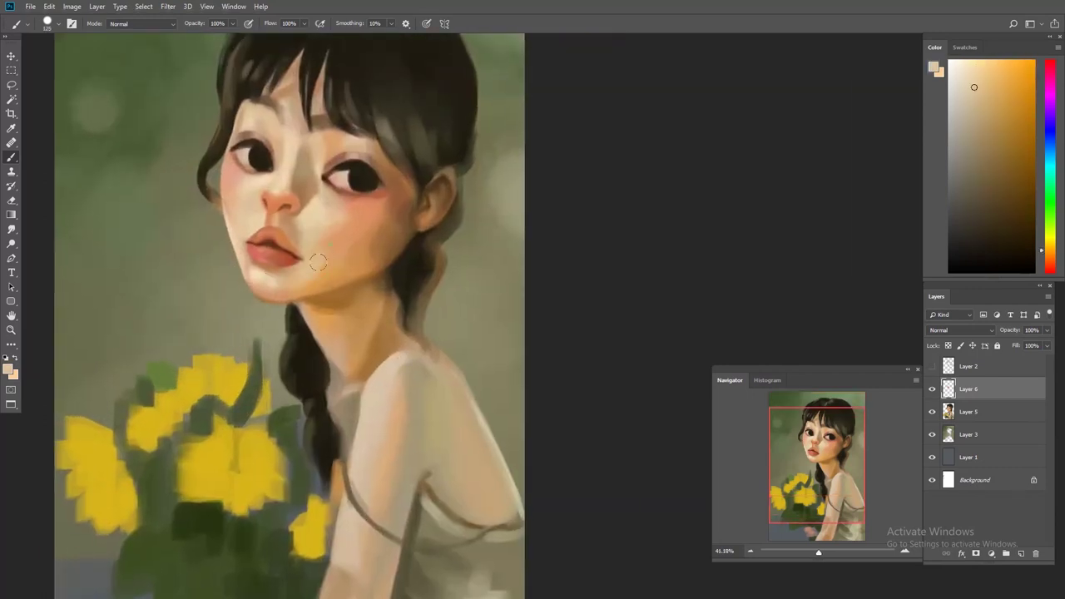
scroll(330, 289, "up", 1)
left_click(293, 305, "alt")
left_click(346, 250, "alt")
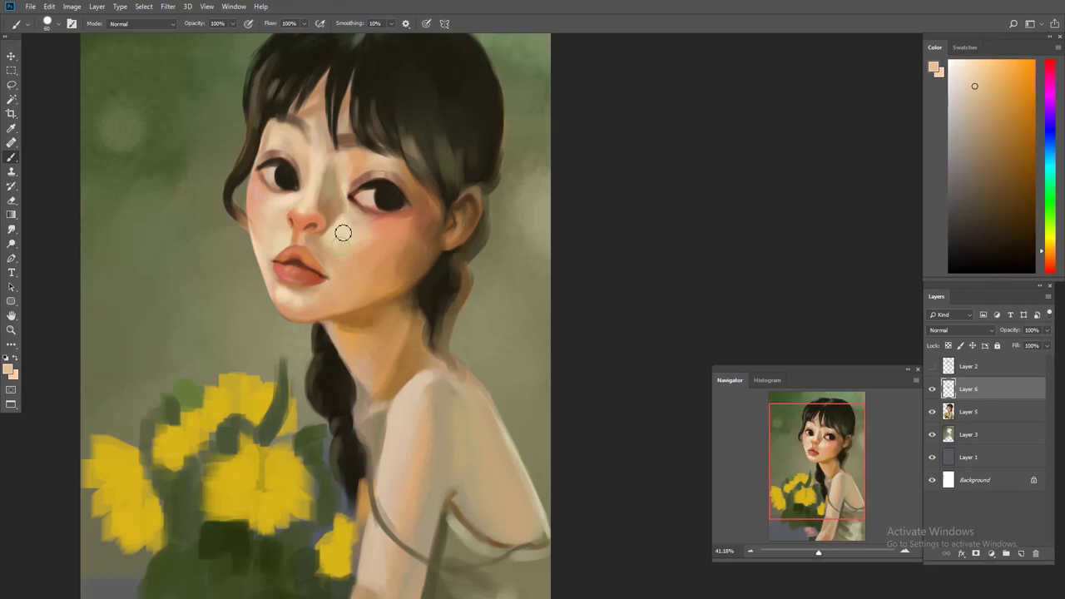
left_click(392, 258, "alt")
- Lasso the nose and create a new Layer 7 for it
key("l")
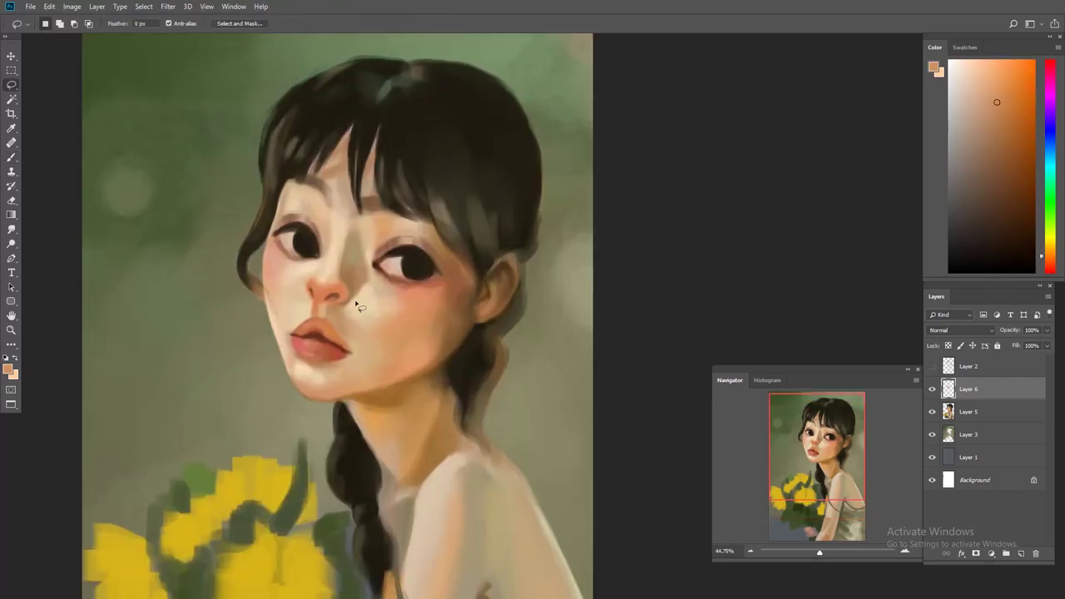
left_click_drag(331, 301, 328, 303)
key("ctrl+j")
scroll(328, 309, "up", 3)
- On Layer 7, repaint the nose with lighter peach and darker orange tones, adjusting brush size
key("b")
left_click(316, 319, "alt")
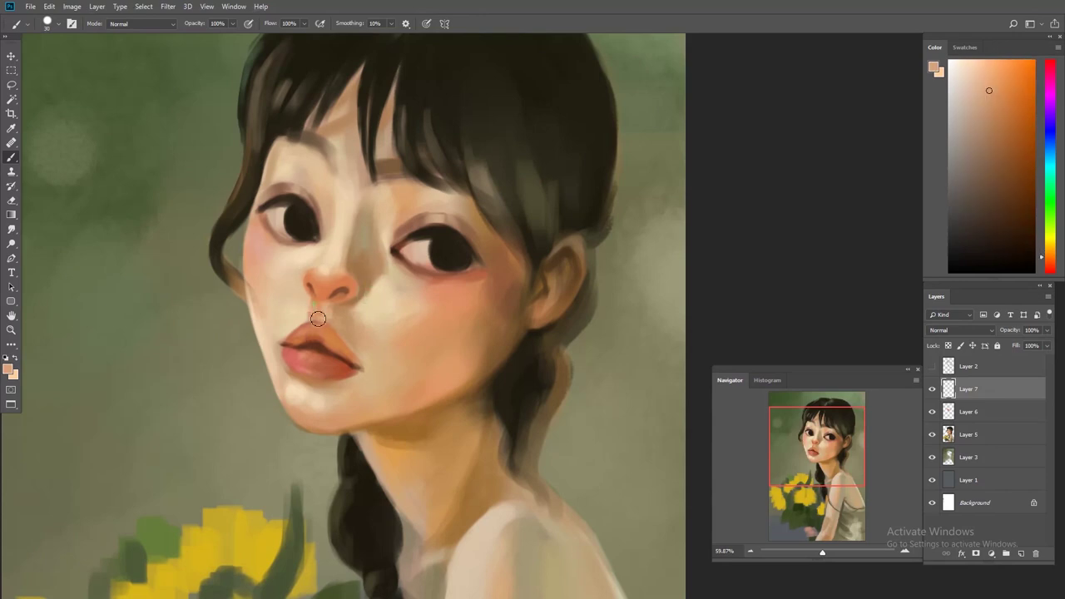
left_click(311, 305, "alt")
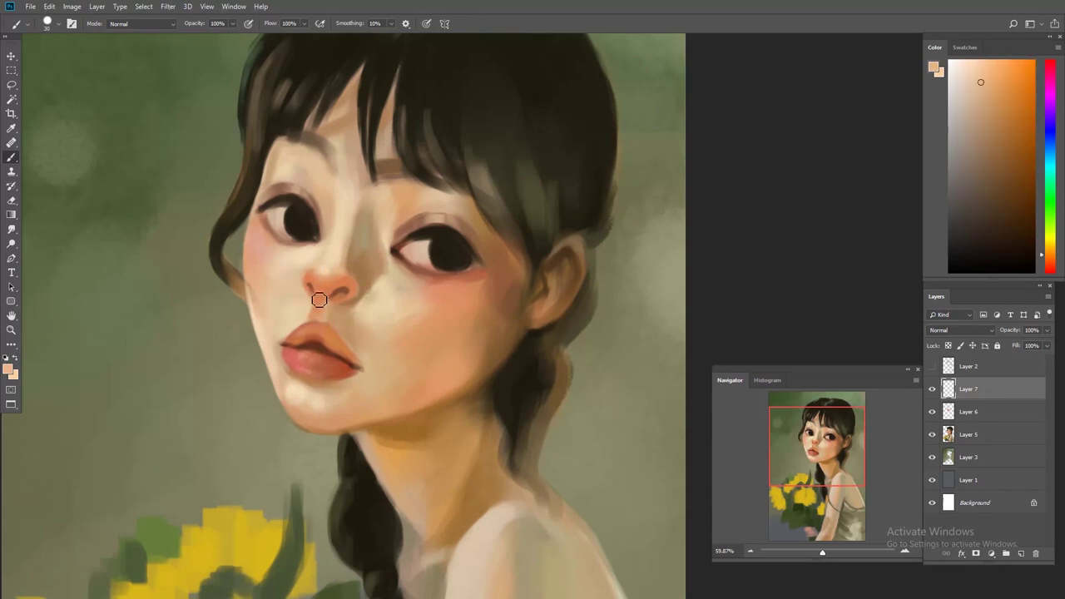
key("bracketright")
left_click(355, 278, "alt")
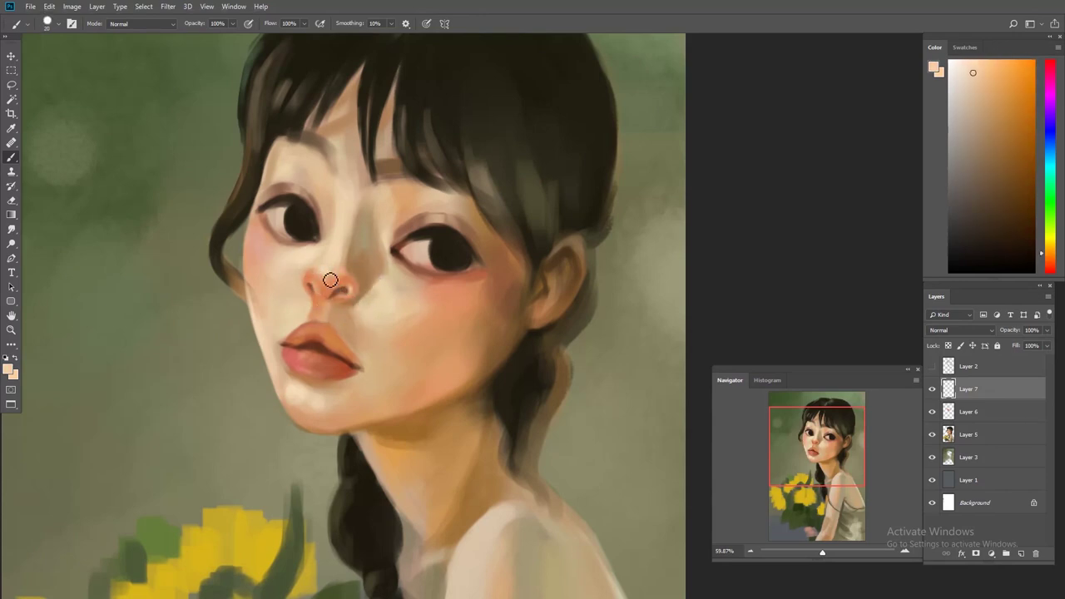
left_click(317, 323, "alt")
left_click(349, 308, "alt")
key("bracketleft")
left_click(363, 288, "alt")
left_click(317, 279, "alt")
- Paint the lips and upper lip area with darker salmon and light peach tones
left_click(306, 319, "alt")
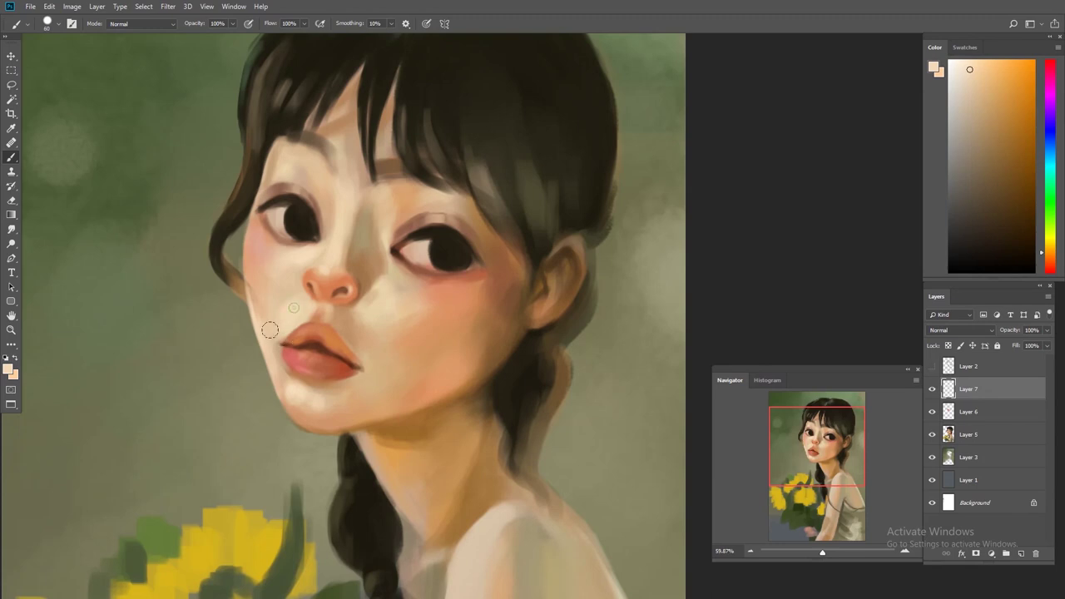
left_click(291, 337, "alt")
left_click(331, 341, "alt")
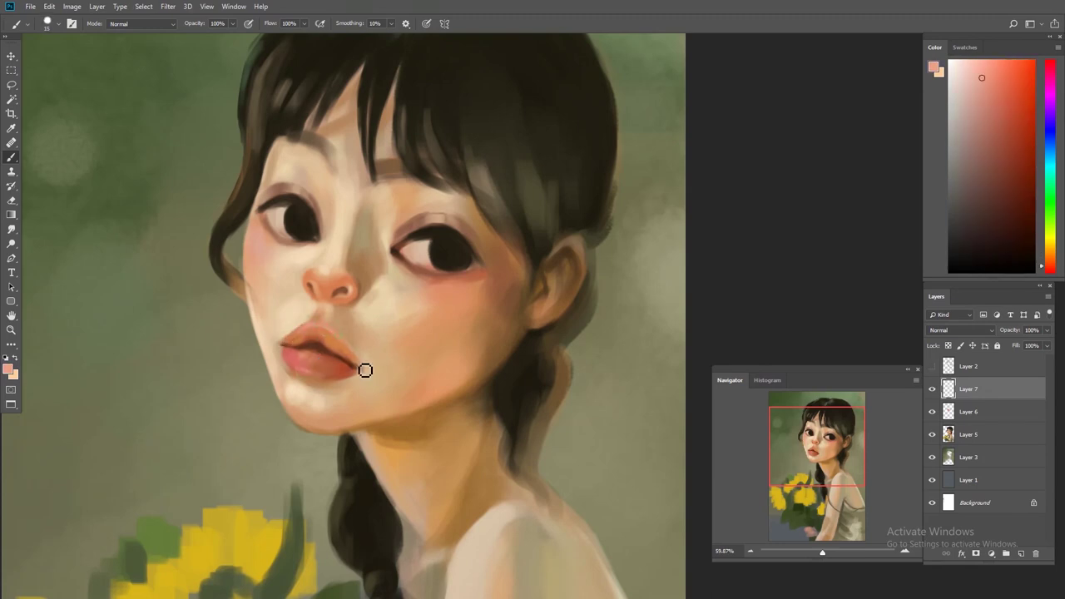
left_click(324, 319, "alt")
left_click(319, 317, "alt")
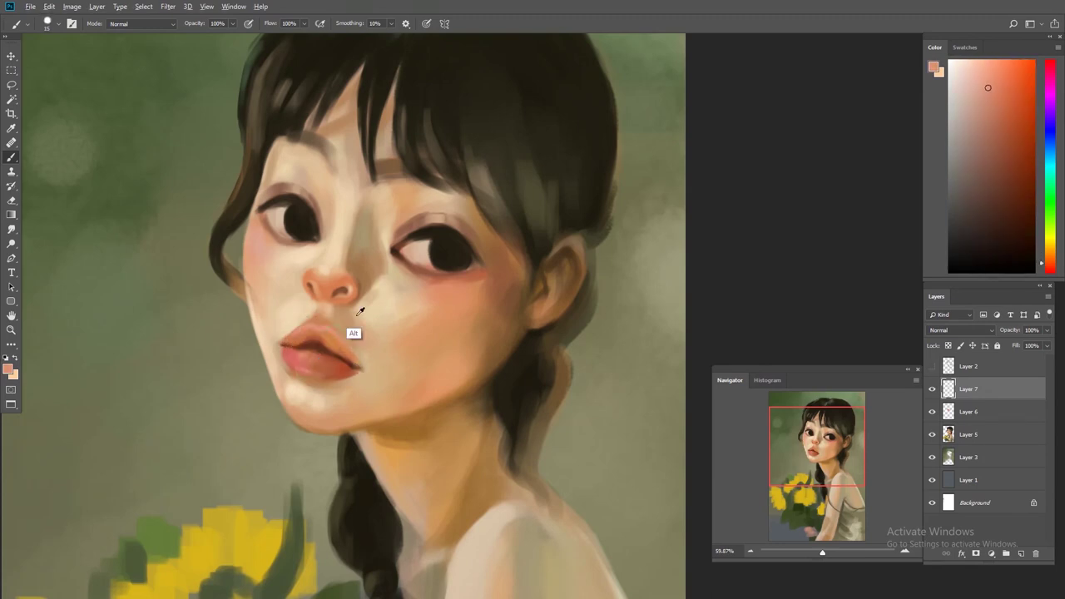
left_click(360, 310, "alt")
scroll(295, 297, "down", 2)
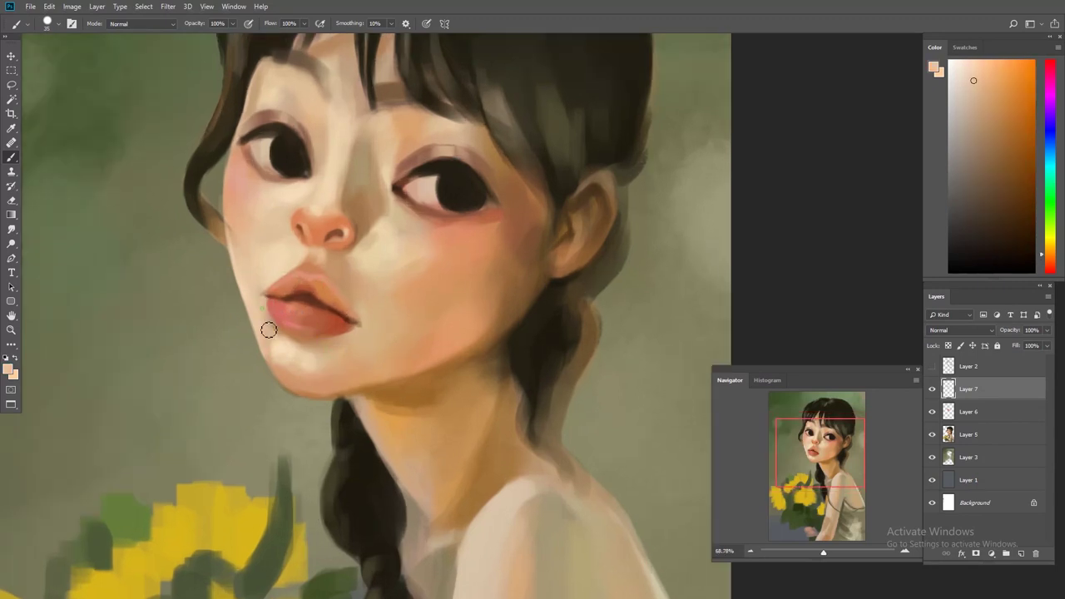
left_click(300, 365, "alt")
left_click_drag(356, 350, 367, 297)
- Soften both cheeks out to their edges with orange-peach and light beige tones
left_click(384, 275, "alt")
left_click(404, 308, "alt")
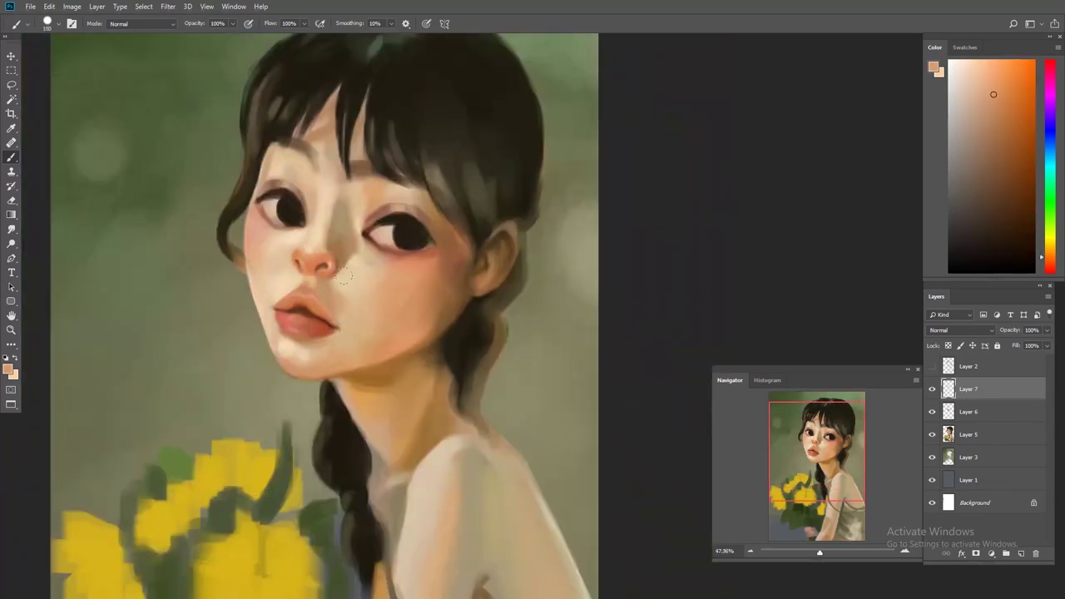
left_click_drag(344, 277, 348, 318)
left_click(348, 318, "alt")
left_click(291, 288, "alt")
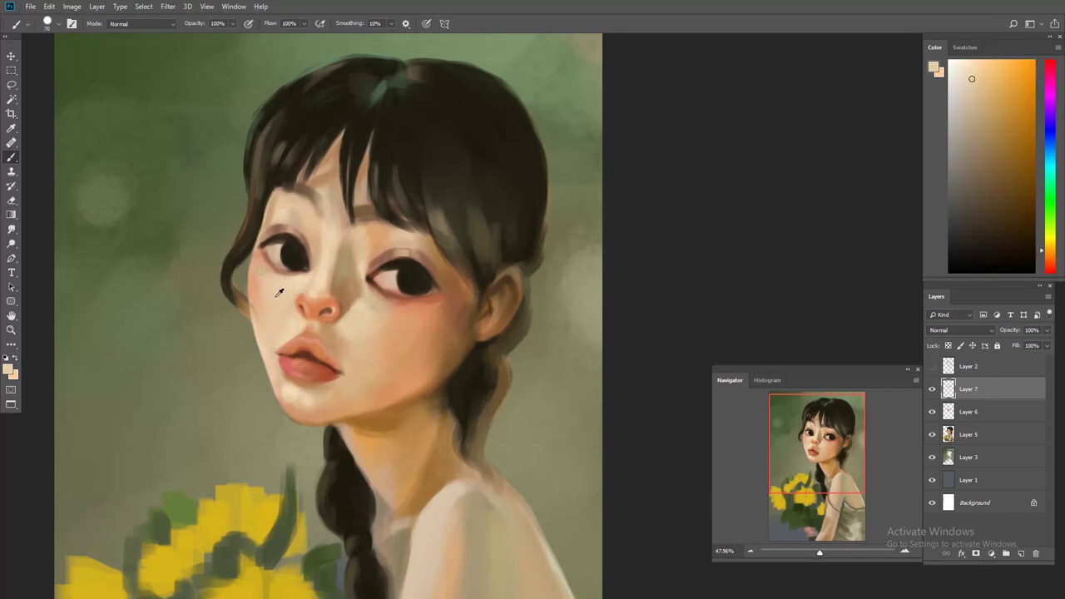
left_click(260, 322, "alt")
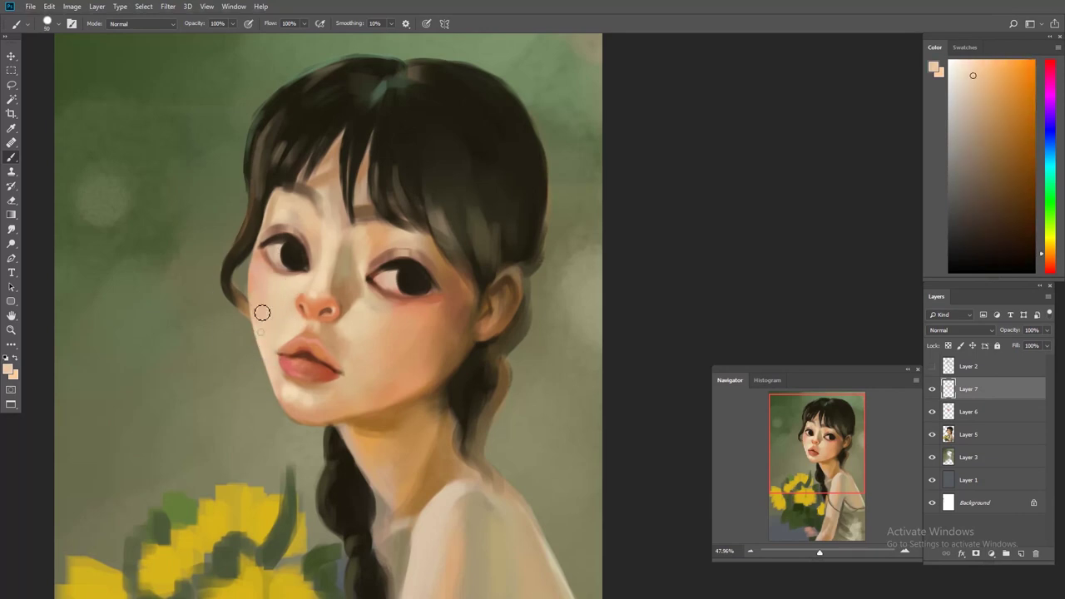
left_click(280, 404, "alt")
left_click_drag(320, 310, 307, 334)
left_click(323, 251, "alt")
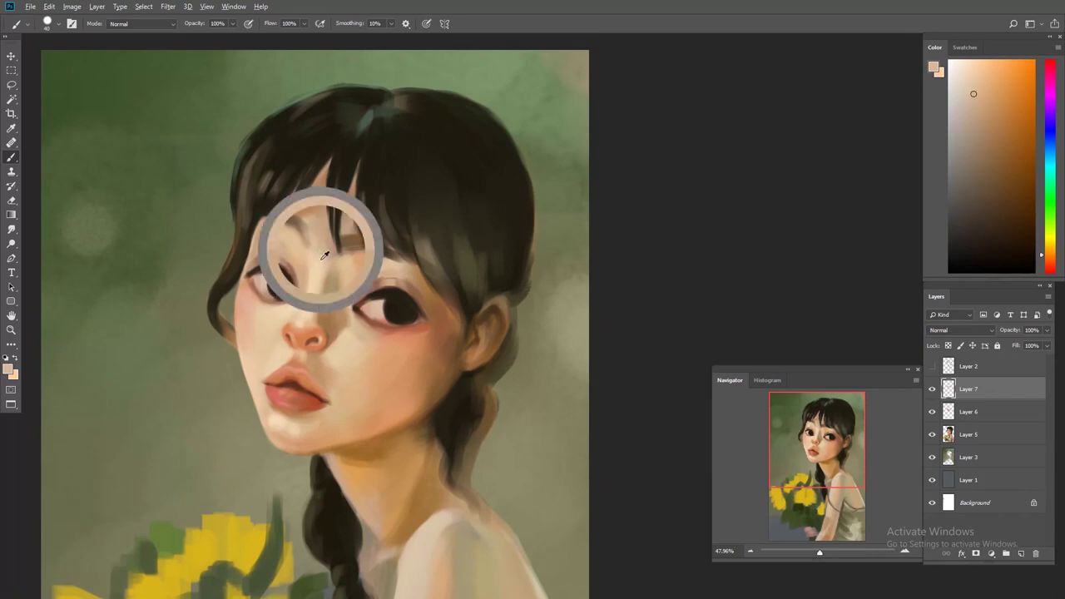
- Blend more skin tones across the face and pick a dark colour for the eyelid
scroll(339, 364, "down", 3)
left_click(337, 339, "alt")
left_click(357, 324, "alt")
scroll(333, 333, "up", 2)
left_click(359, 295, "alt")
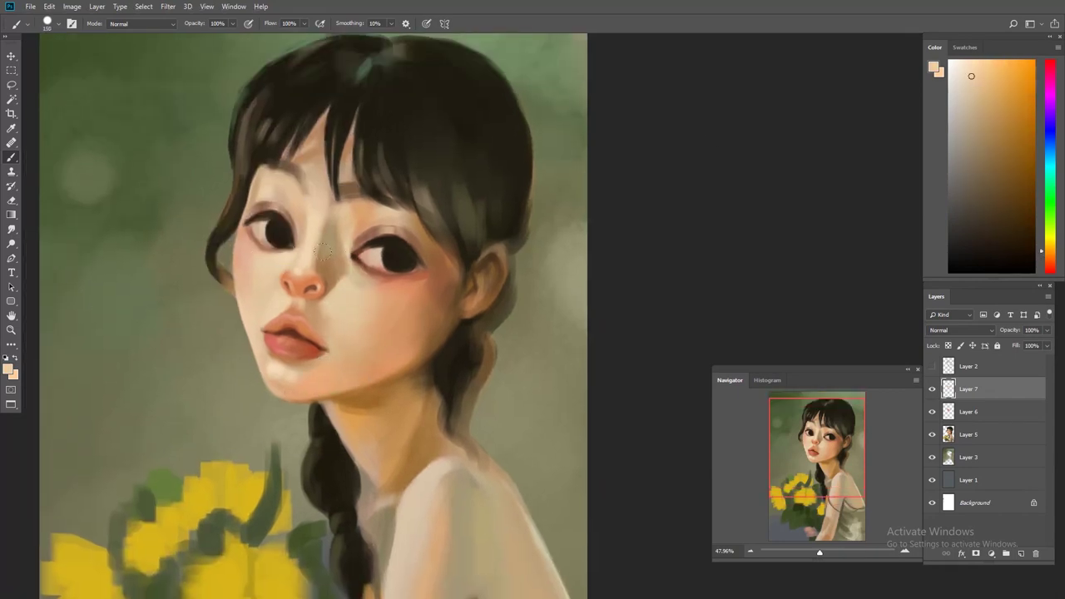
left_click(340, 266, "alt")
scroll(423, 231, "up", 3)
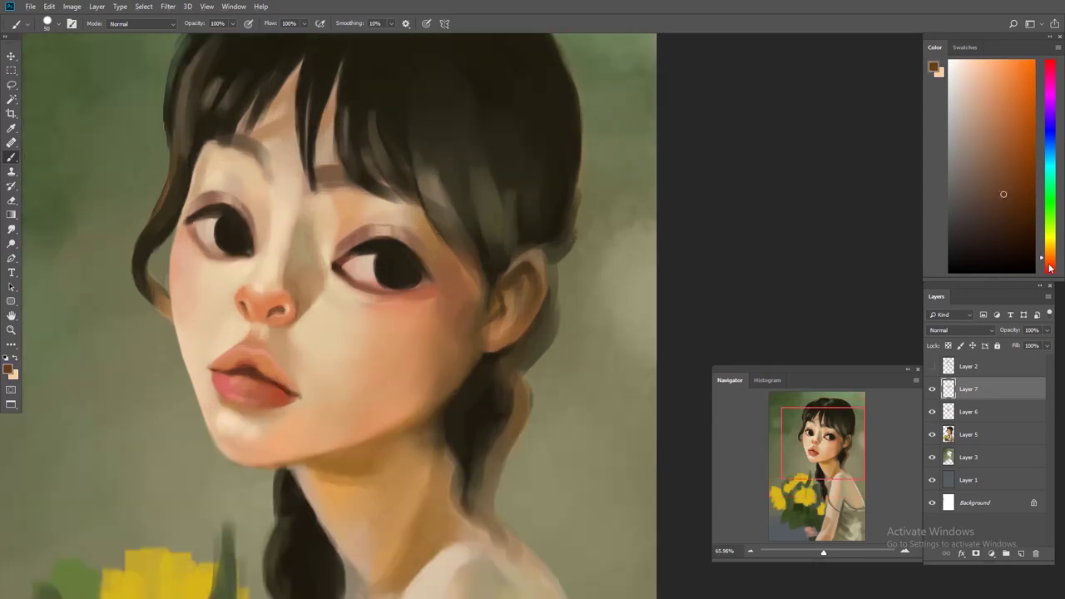
- Paint dark reddish strokes along the right eyelid, then return to a light peach skin tone
left_click(428, 250, "alt")
left_click_drag(391, 233, 440, 298)
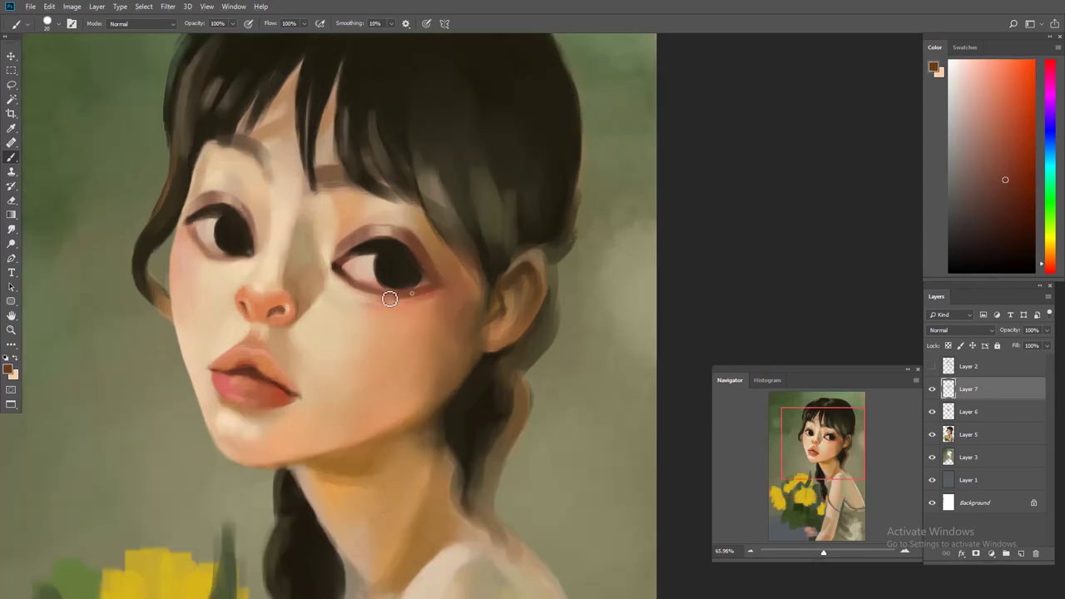
left_click(421, 280, "alt")
left_click(355, 276, "alt")
left_click(202, 218, "alt")
left_click(252, 300, "alt")
left_click(215, 252, "alt")
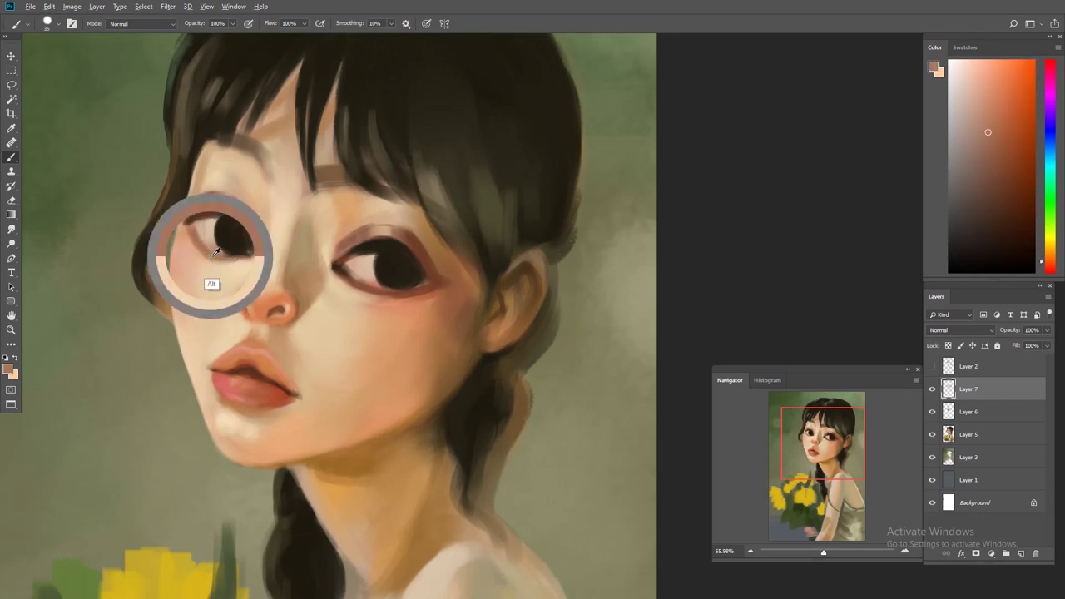
- Warm the face with peach and orange-tan skin tones, enlarging the brush to 125
scroll(346, 255, "down", 3, "alt")
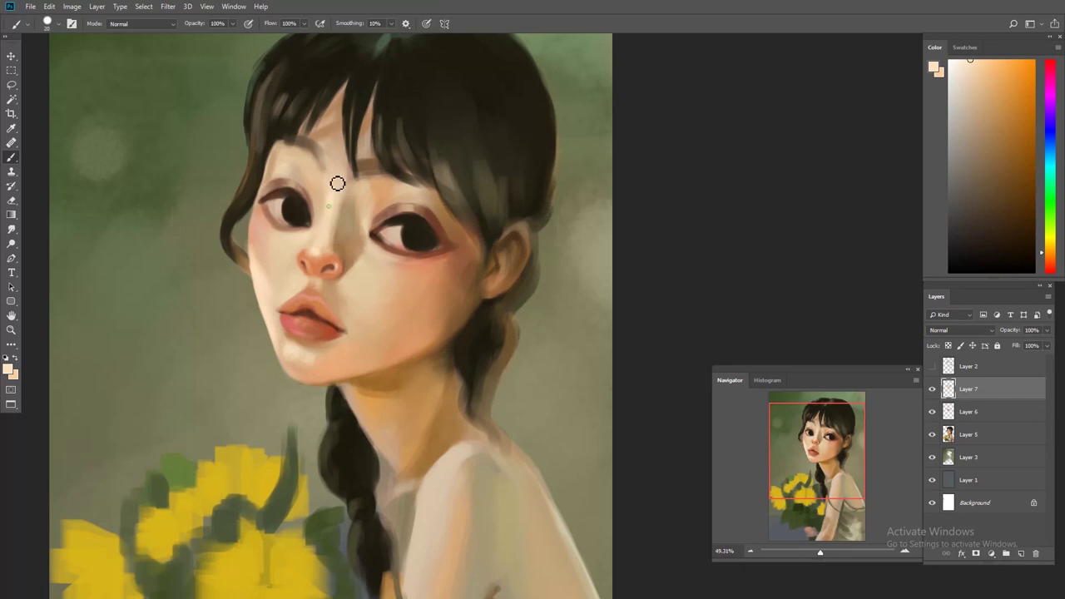
left_click(336, 218, "alt")
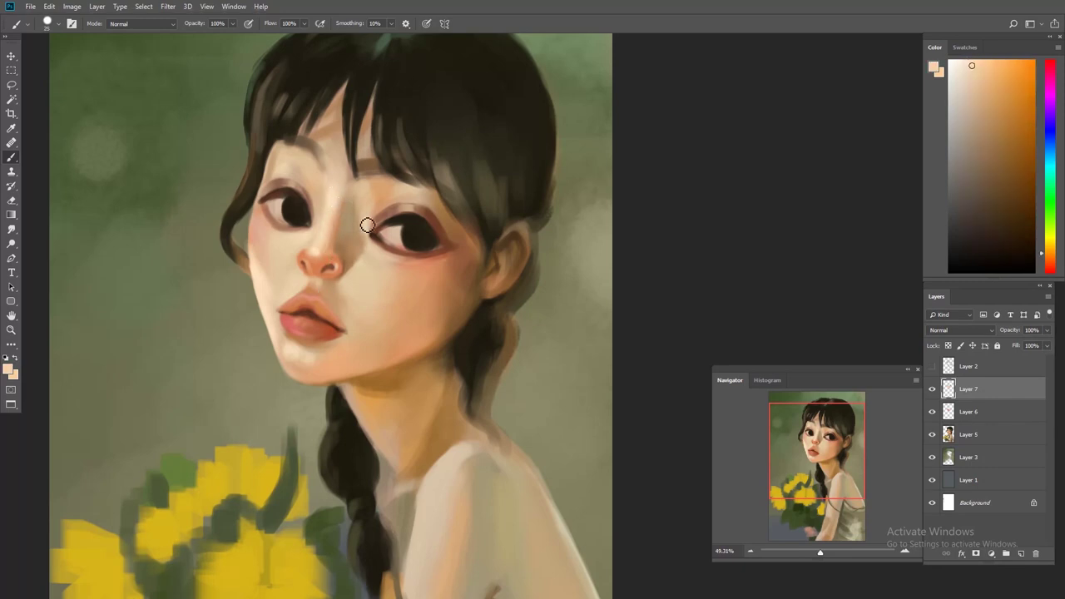
left_click(293, 230, "alt")
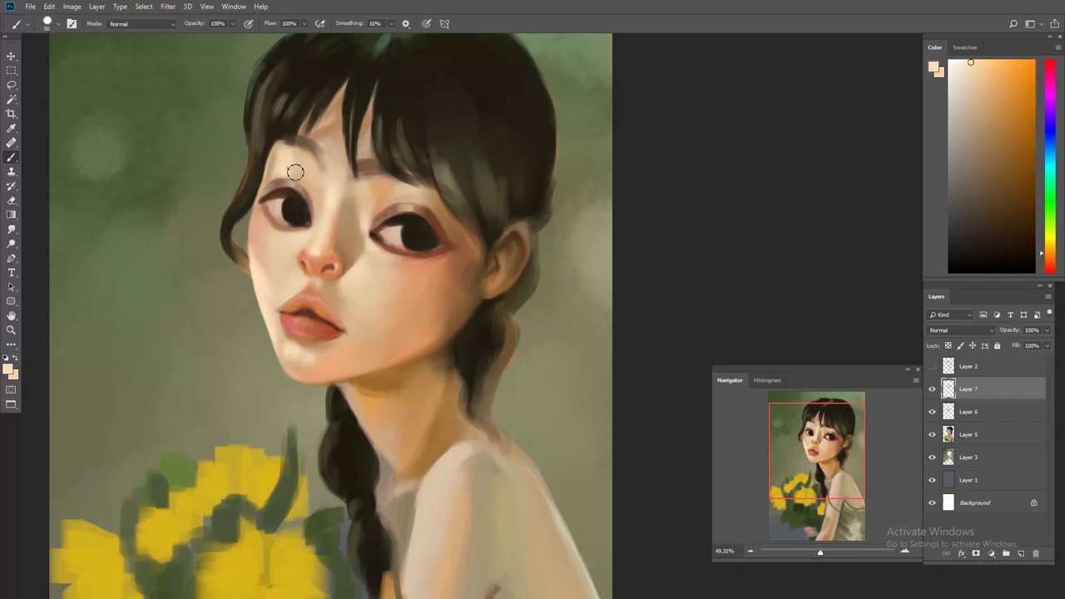
left_click(377, 302, "alt")
key("bracketright")
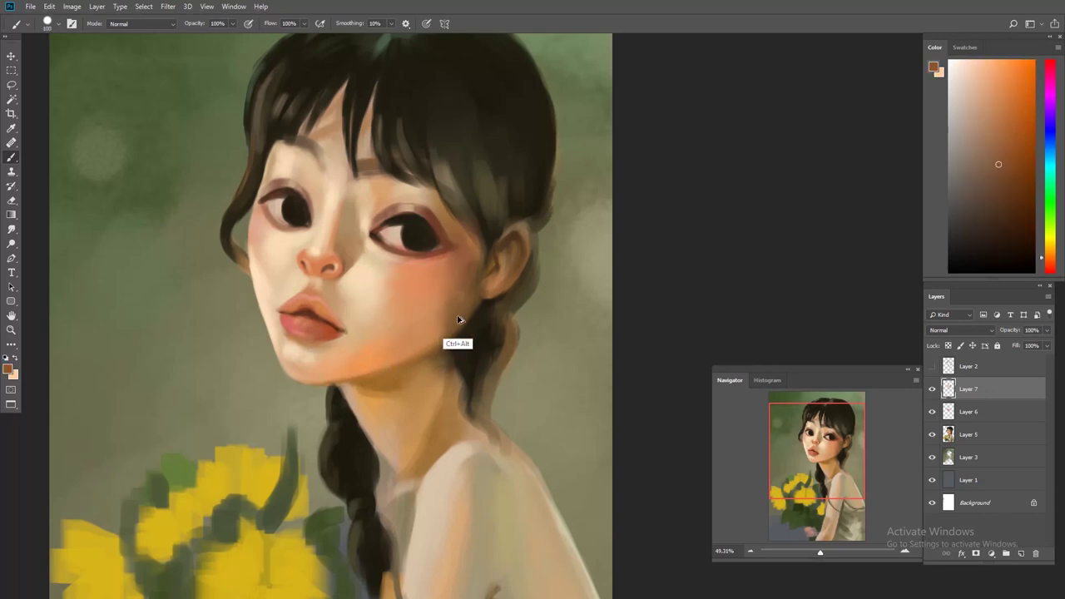
left_click(439, 406, "alt")
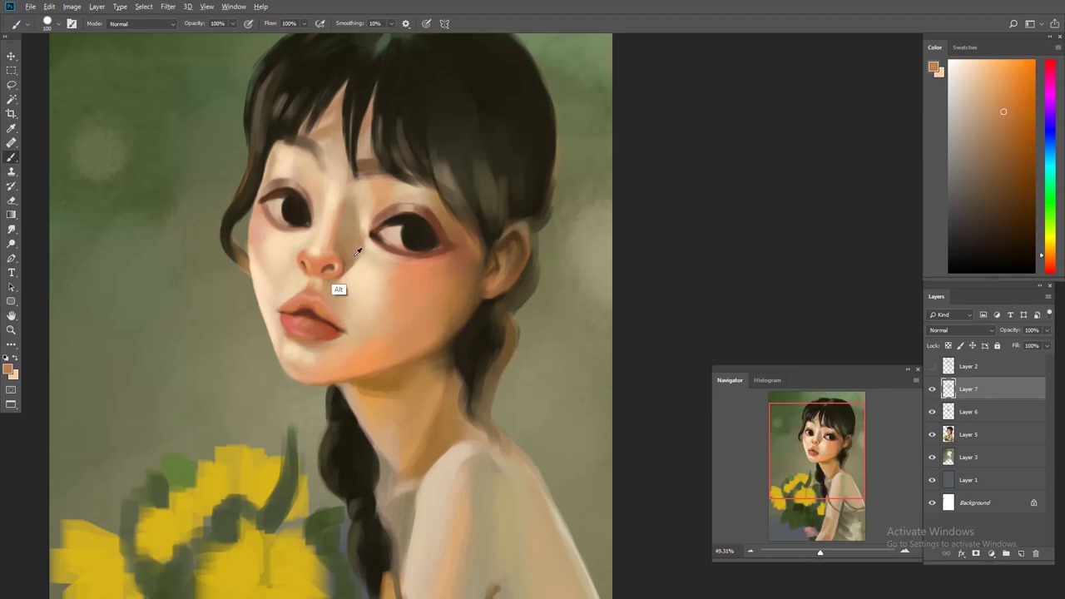
left_click(358, 251, "alt")
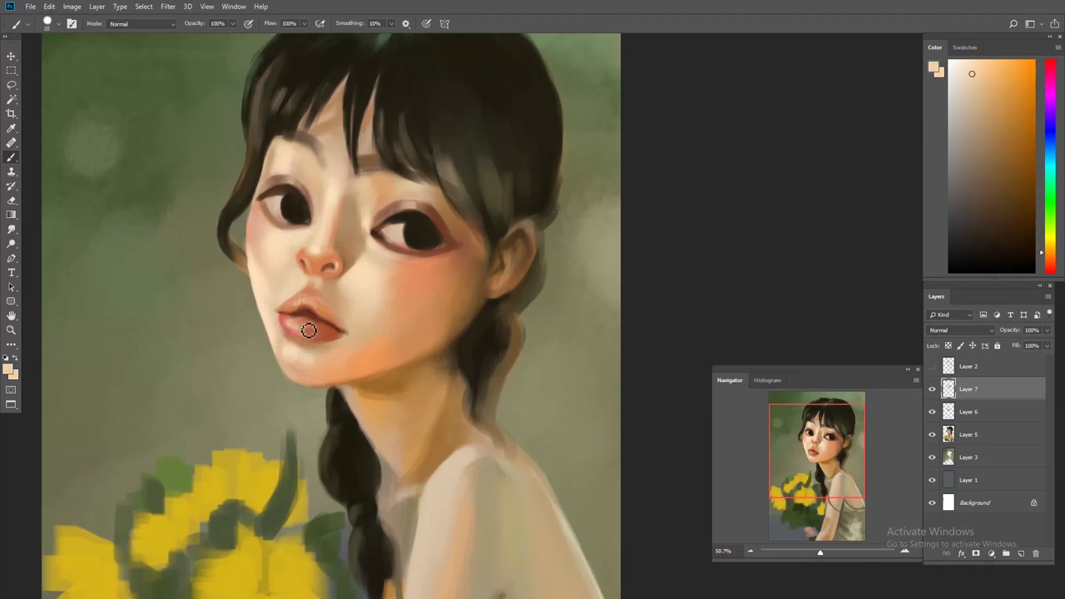
left_click(312, 316, "alt")
- Add rosy blush to the nose tip and right cheek using sampled cheek colours
scroll(310, 306, "up", 2)
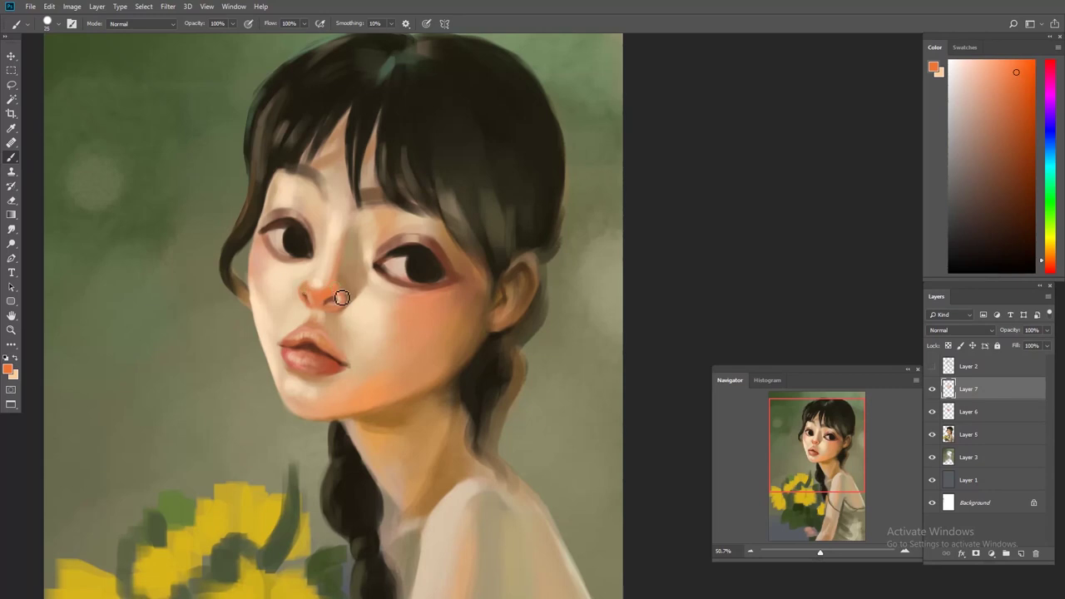
left_click(366, 251, "alt")
left_click(415, 309, "alt")
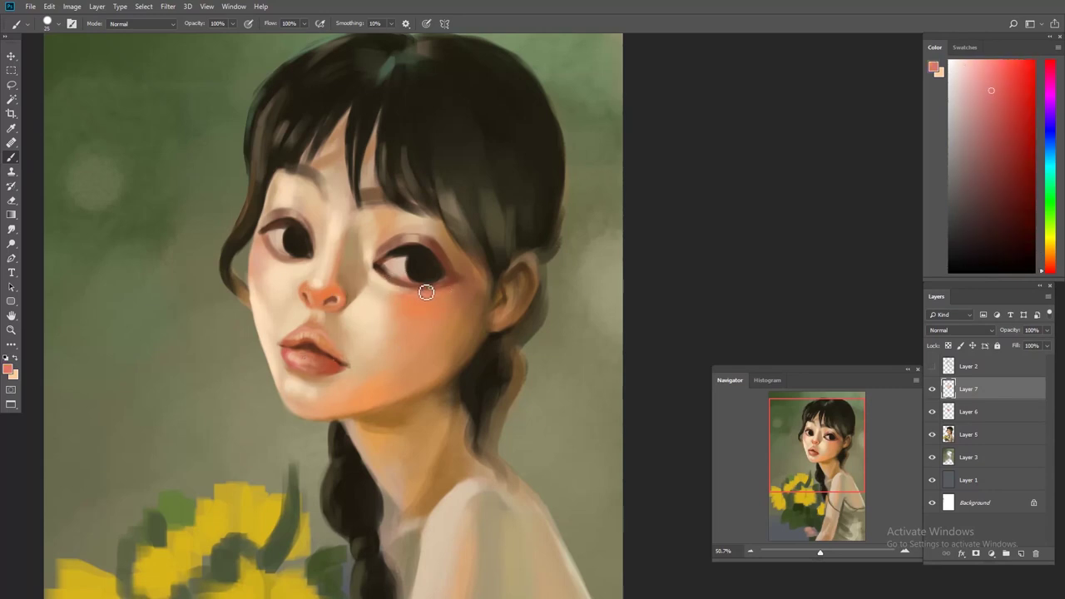
left_click(379, 266, "alt")
scroll(390, 284, "down", 1)
- Merge the painted face layers into Layer 7 and add a new Layer 8
key("ctrl+e")
key("ctrl+e")
key("ctrl+j")
key("ctrl+t")
- Rotate the left eye slightly and commit the transform
left_click_drag(398, 248, 409, 266)
key("Return")
key("b")
scroll(285, 273, "down", 3)
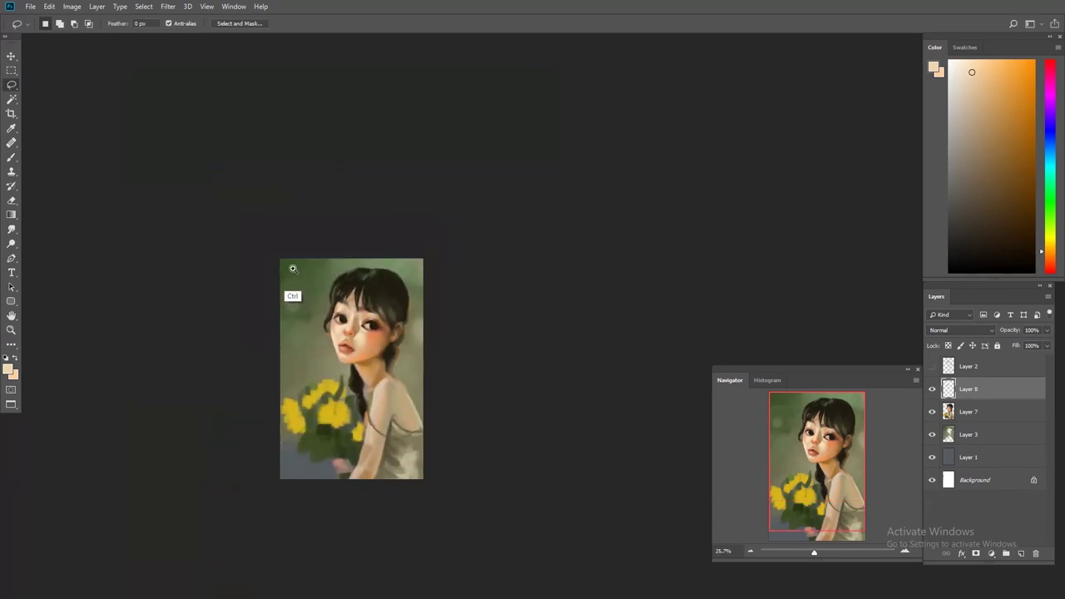
scroll(387, 345, "up", 3)
scroll(328, 251, "up", 2)
scroll(321, 260, "up", 2)
- Give the lips glossy highlights with muted red, light salmon and pale cream tones
left_click(266, 283, "alt")
left_click(249, 275, "alt")
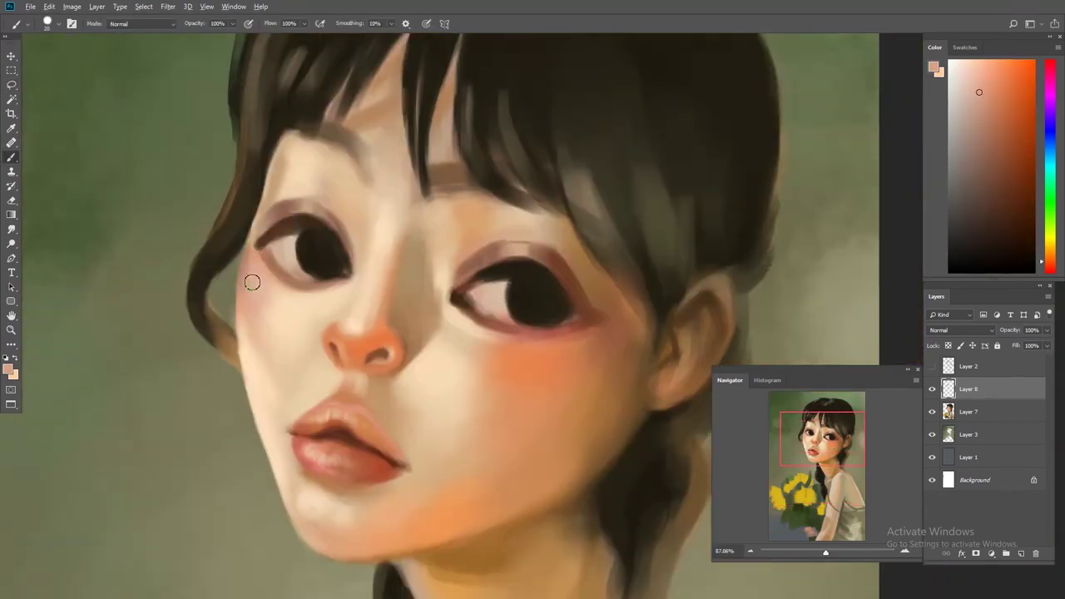
scroll(242, 308, "down", 1)
scroll(349, 347, "down", 1)
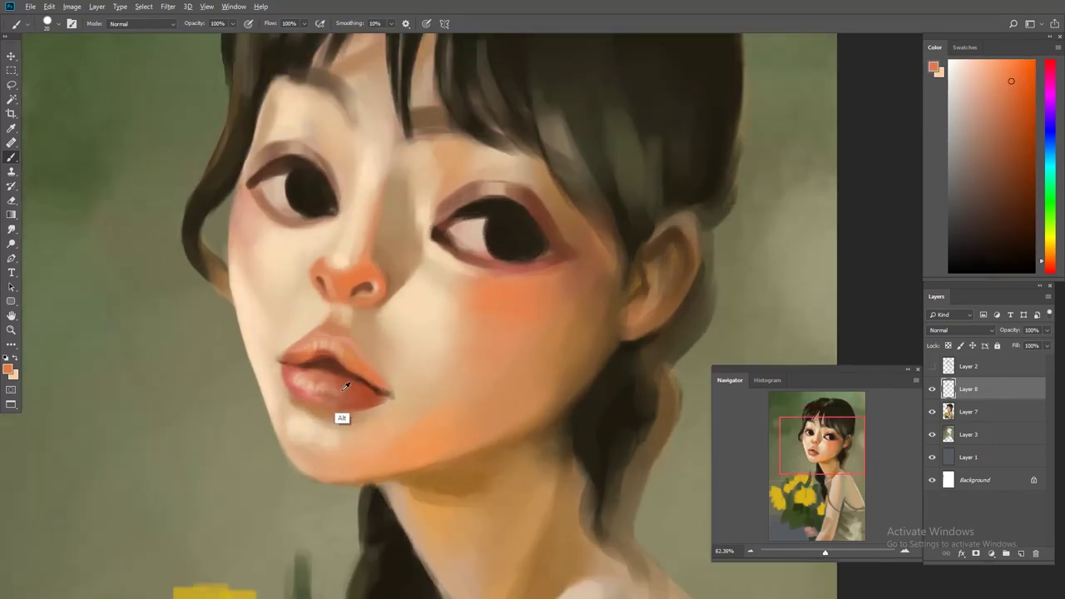
left_click(334, 393, "alt")
scroll(368, 402, "down", 5)
scroll(373, 309, "up", 4)
left_click(370, 323, "alt")
left_click(301, 281, "alt")
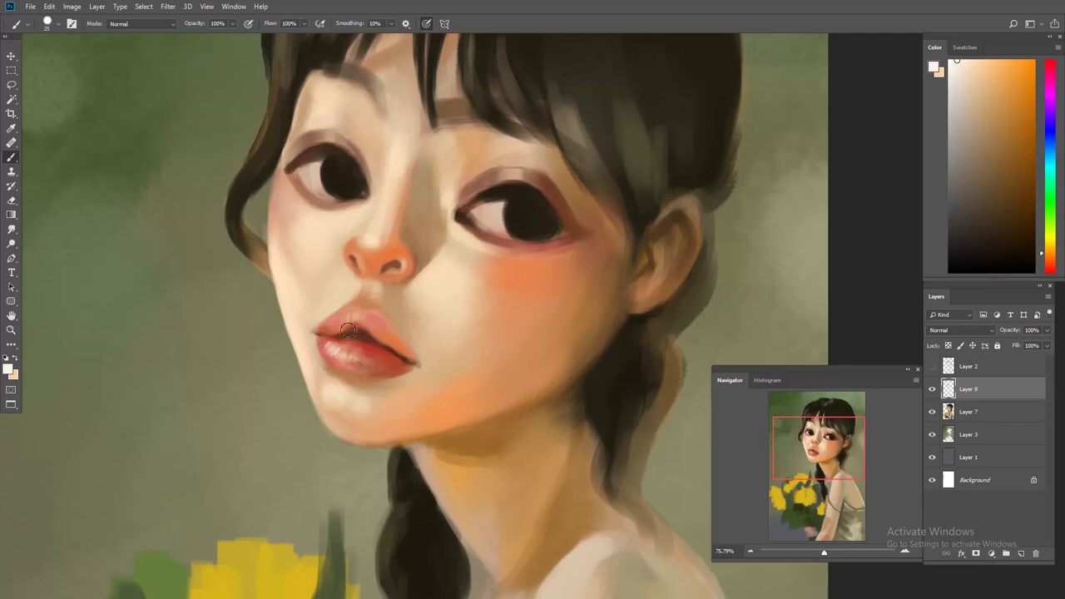
scroll(395, 383, "down", 3)
scroll(336, 412, "up", 2)
- Paint a warmer skin tone along the neck beside the braid
left_click(336, 412, "alt")
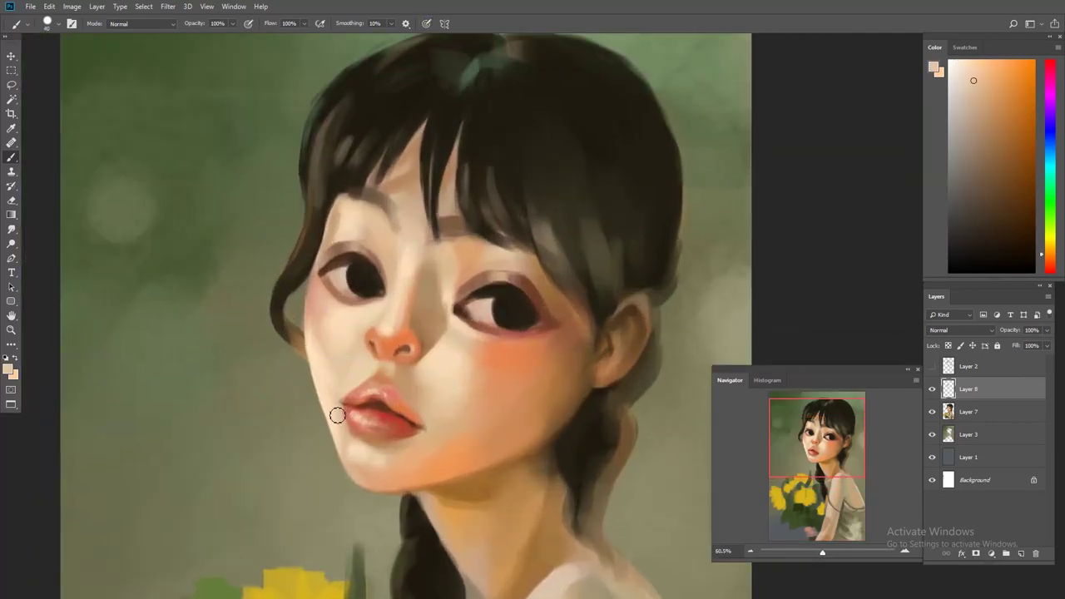
left_click_drag(367, 457, 329, 402)
left_click(369, 340, "alt")
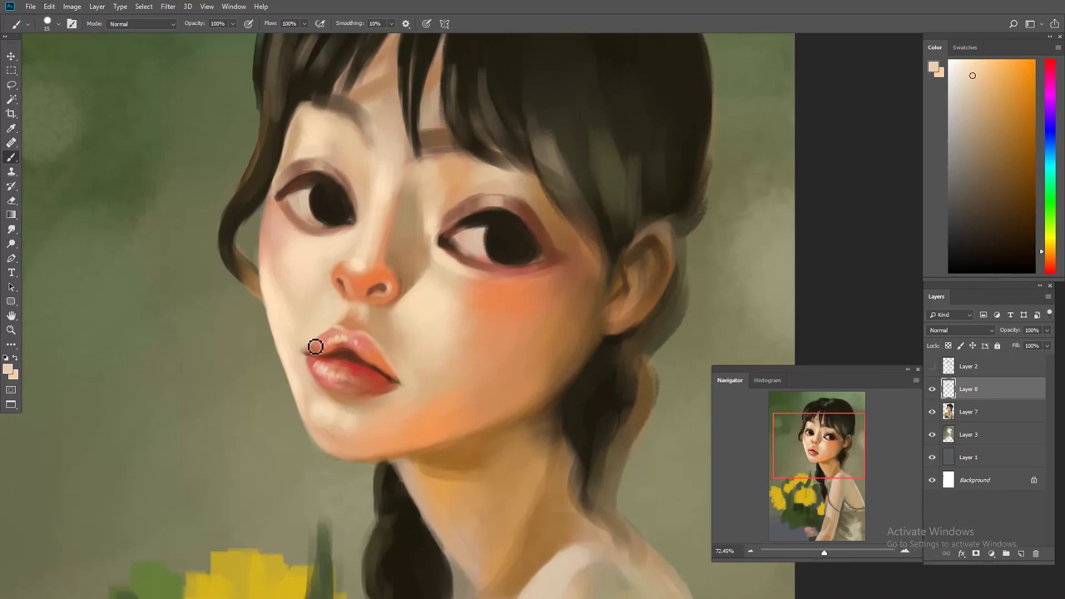
left_click(308, 345, "alt")
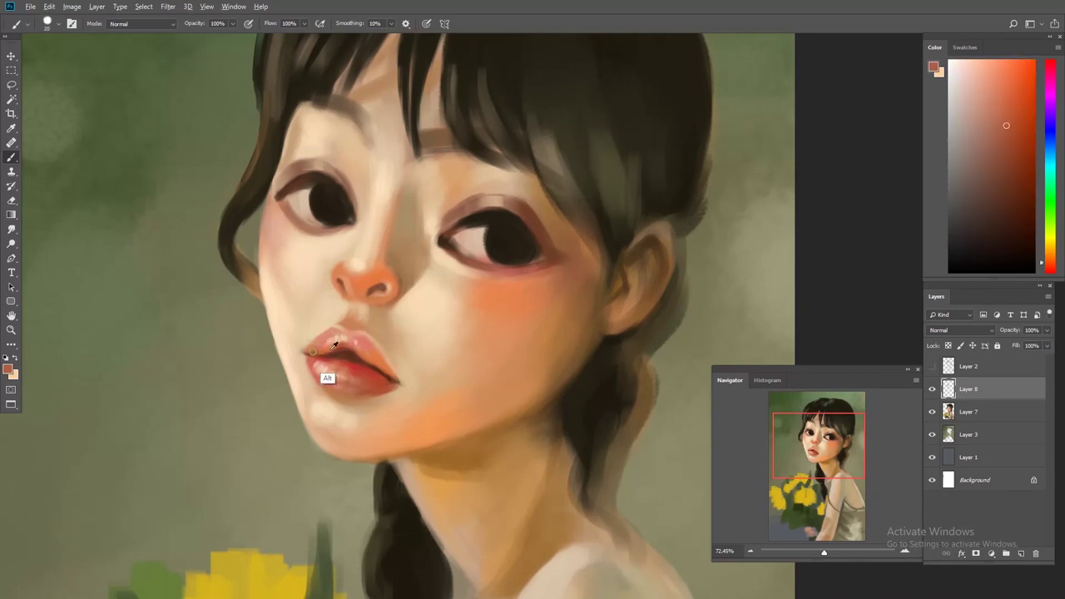
scroll(325, 373, "down", 2)
left_click_drag(345, 390, 388, 455)
- Add deeper orange shading under the chin and neck, then pick a lighter peach near the eye
left_click(340, 368, "alt")
mouse_move(404, 335)
left_mouse_down()
mouse_move(350, 387)
mouse_move(407, 297)
mouse_move(416, 346)
left_mouse_up()
left_click(368, 297, "alt")
left_click_drag(315, 302, 331, 353)
left_click(392, 297, "alt")
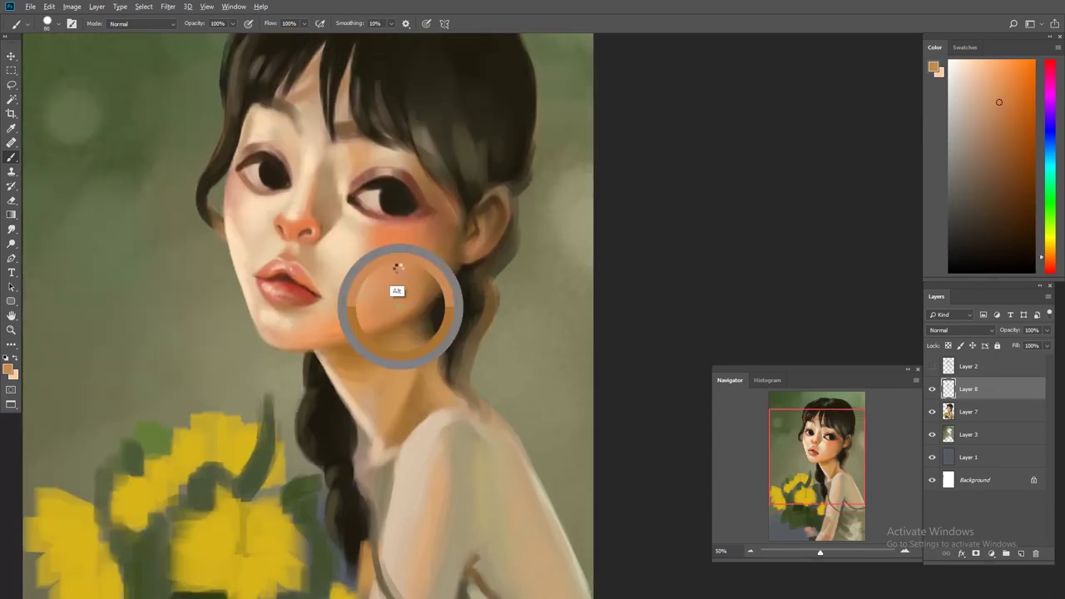
left_click(385, 299, "alt")
mouse_move(350, 354)
left_mouse_down()
mouse_move(390, 185)
mouse_move(356, 232)
left_mouse_up()
left_click(384, 192, "alt")
left_click(426, 184, "alt")
- Sample the tan skin, the lighter shoulder tone and the dark olive strap colour
left_click_drag(369, 319, 364, 249)
mouse_move(333, 424)
left_mouse_down()
mouse_move(349, 316)
mouse_move(356, 379)
left_mouse_up()
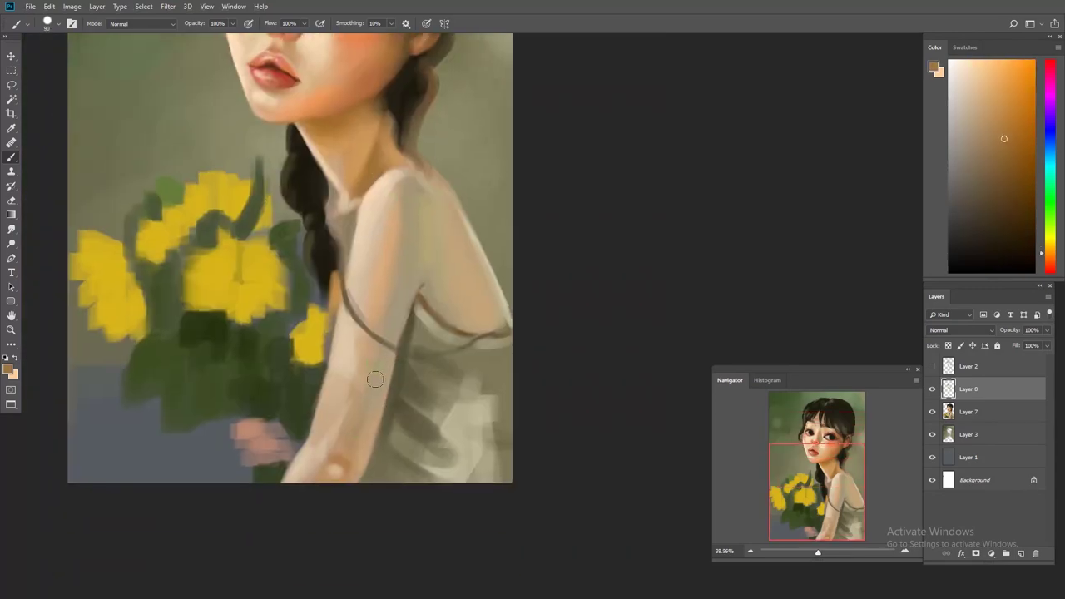
left_click_drag(386, 205, 386, 250)
left_click(386, 249, "alt")
left_click(419, 299, "alt")
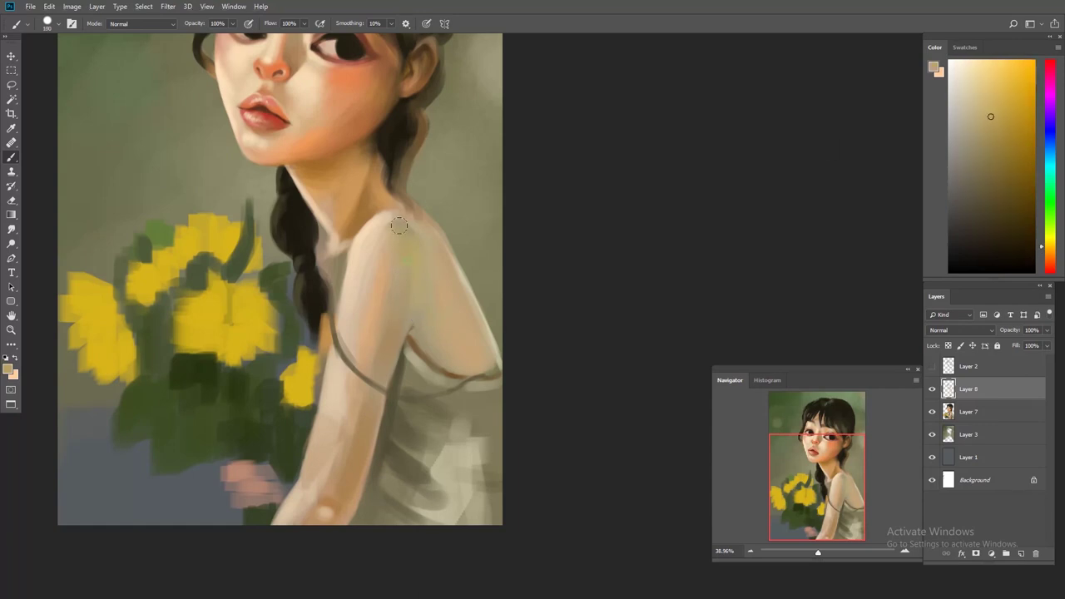
left_click(410, 344, "alt")
- Re-pick lighter, darker and orange skin tones from the arm and shoulder
left_click_drag(411, 377, 408, 287)
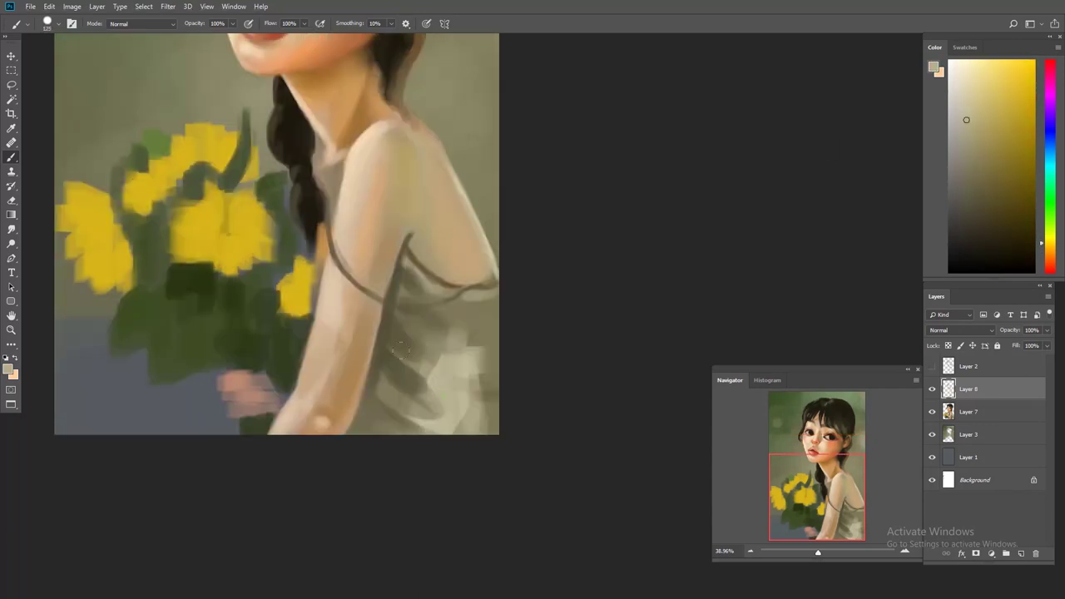
left_click(486, 414, "alt")
left_click(416, 340, "alt")
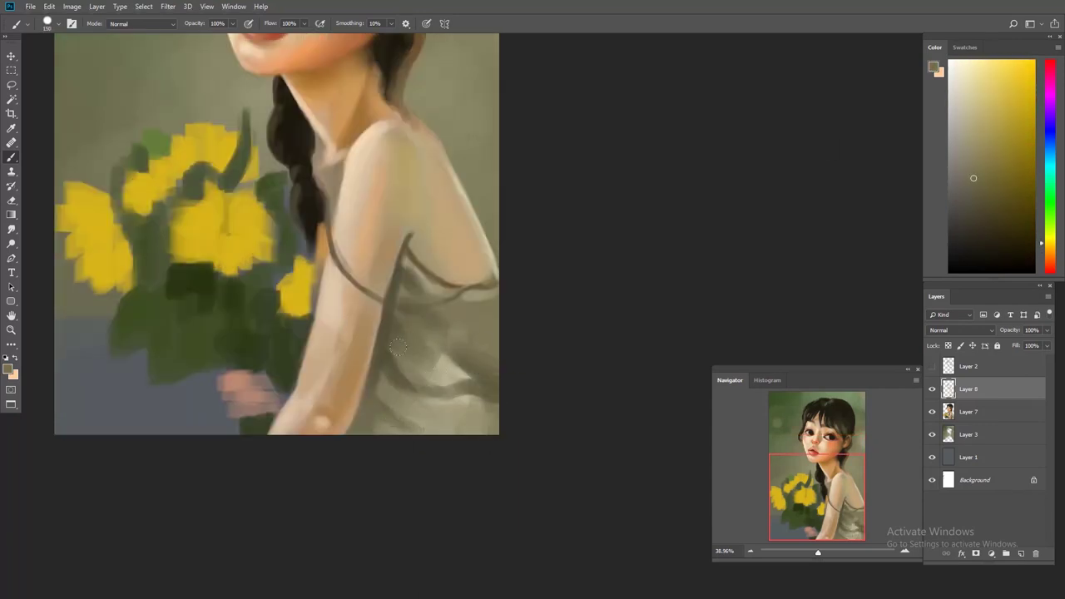
left_click(382, 376, "alt")
left_click_drag(337, 297, 361, 314)
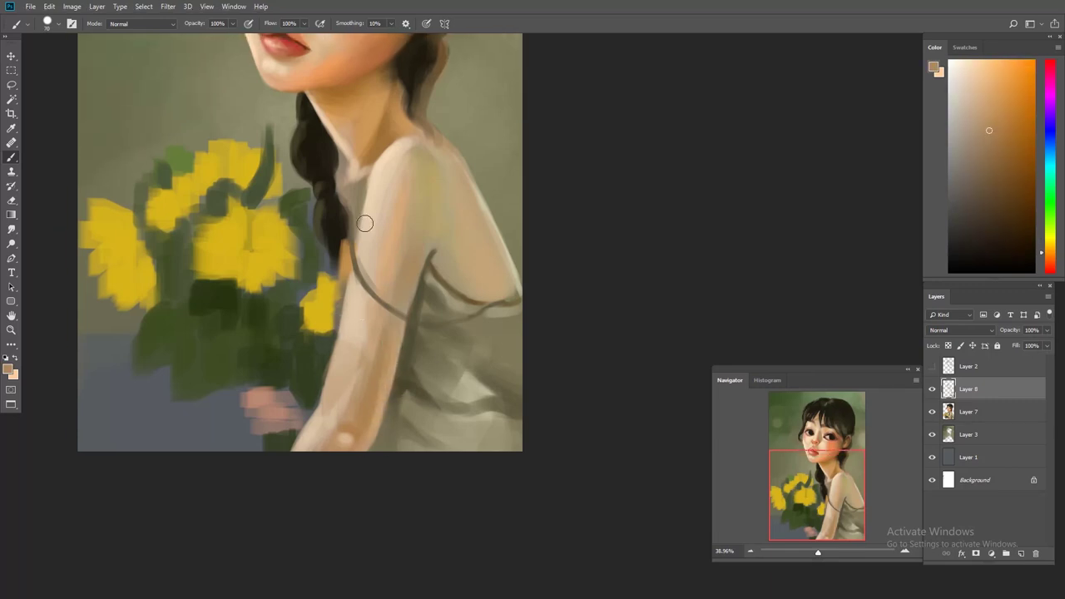
scroll(357, 333, "up", 4)
scroll(391, 278, "down", 2)
left_click(403, 266, "alt")
left_click(408, 223, "alt")
left_click(398, 320, "alt")
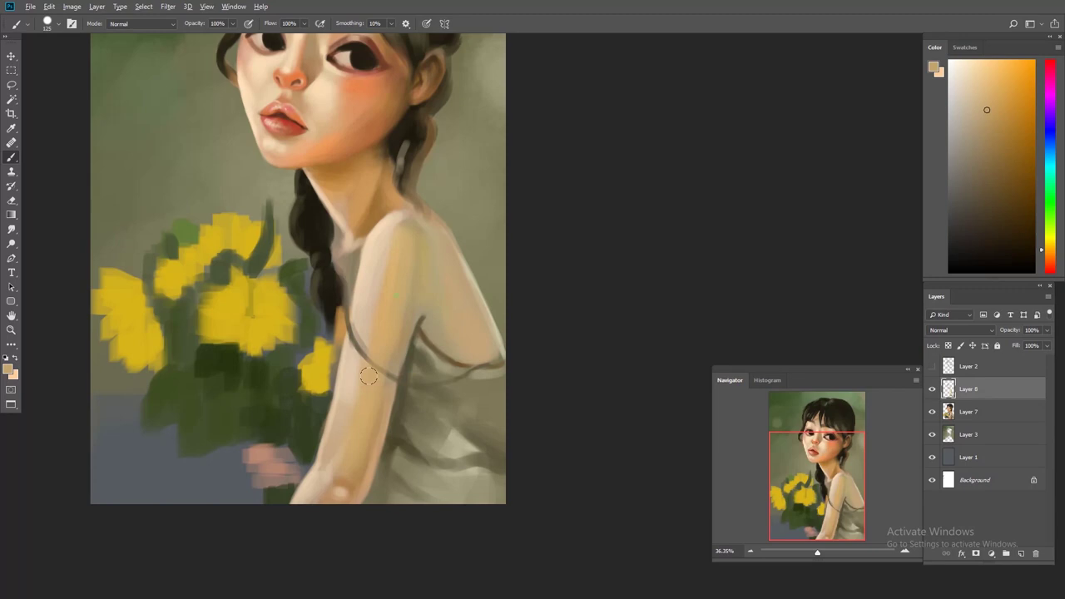
- Paint a light tan highlight along the shoulder edge
left_click_drag(394, 399, 351, 409)
left_click(435, 409, "alt")
left_click(394, 337, "alt")
left_click(415, 287, "alt")
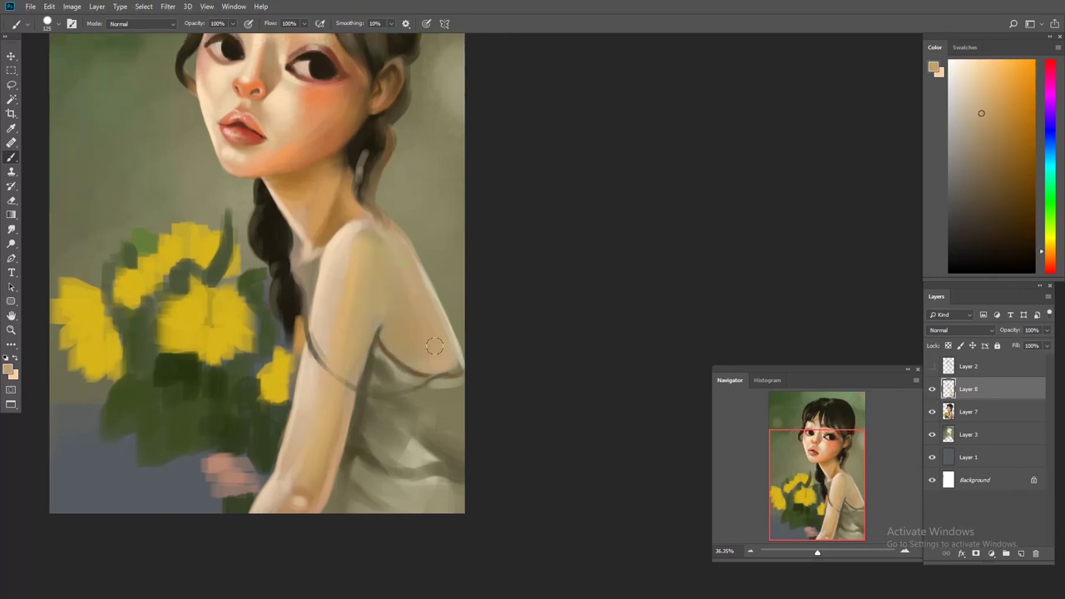
left_click(407, 251, "alt")
left_click(412, 242, "alt")
left_click_drag(408, 249, 456, 349)
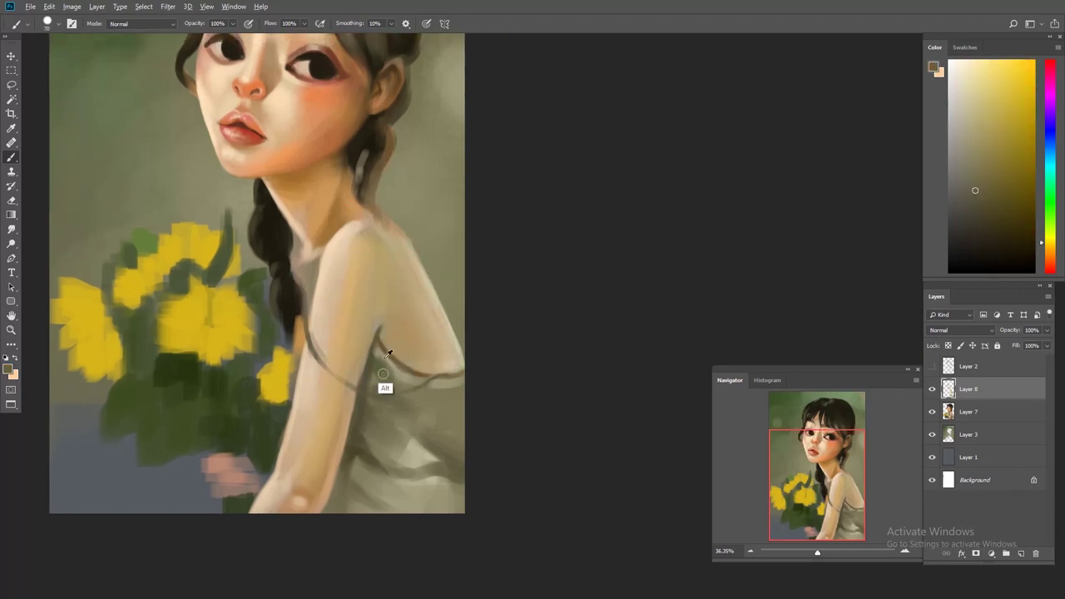
- Paint a light orange strap line across the arm using sampled tan tones
scroll(386, 366, "up", 1)
left_click(371, 309, "alt")
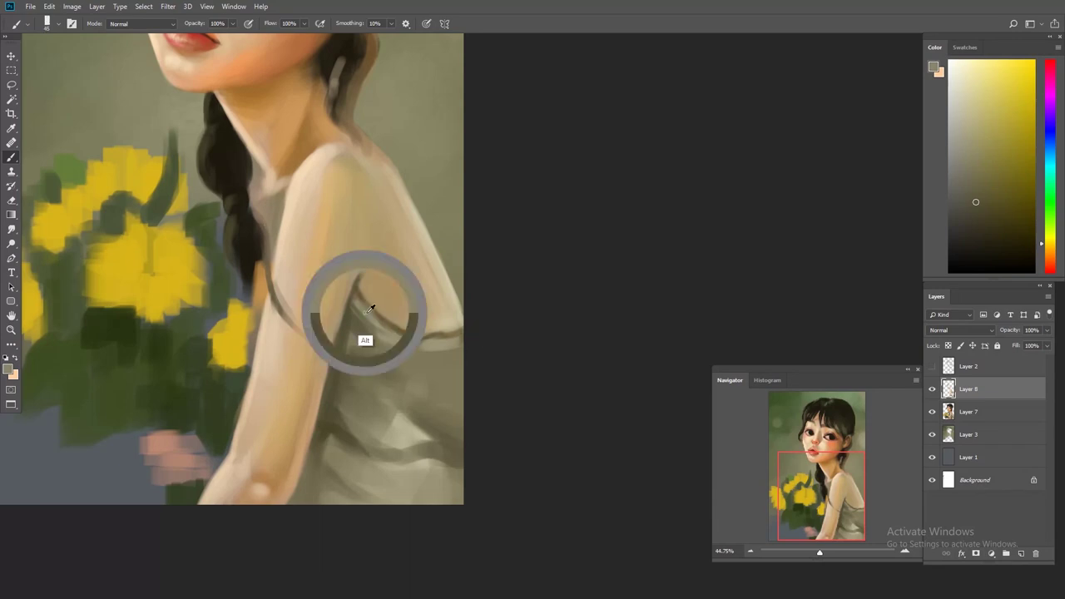
left_click(369, 297, "alt")
left_click(412, 326, "alt")
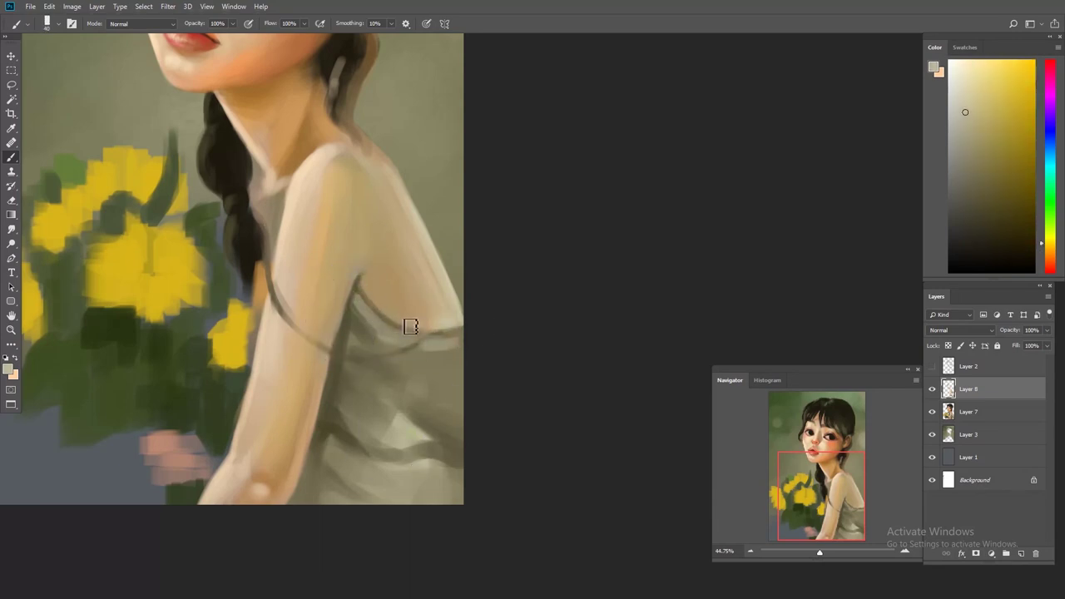
left_click(425, 321, "alt")
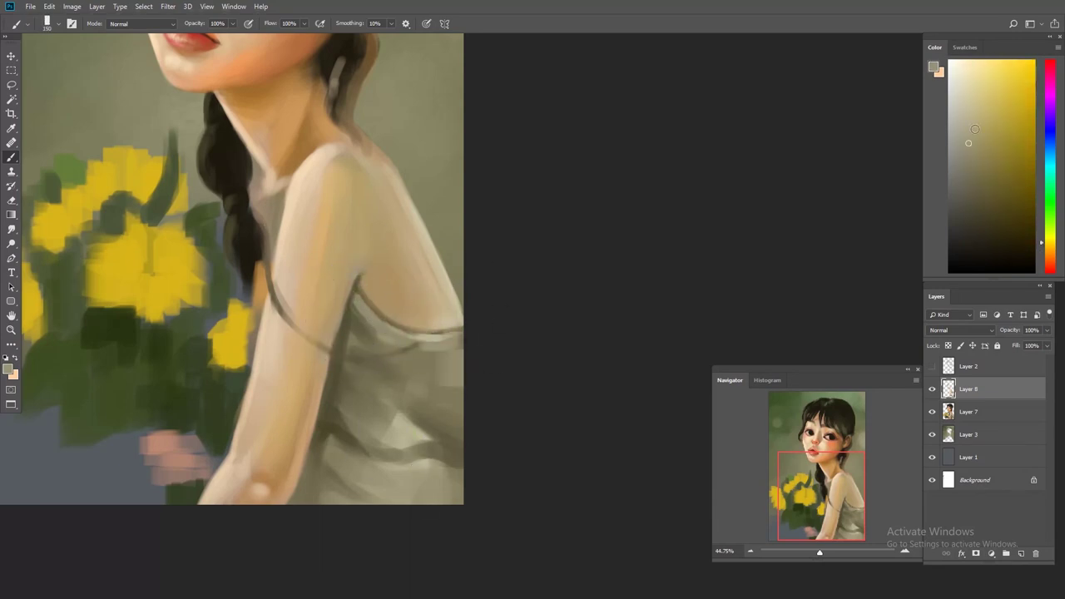
scroll(322, 440, "up", 2)
left_click(363, 433, "alt")
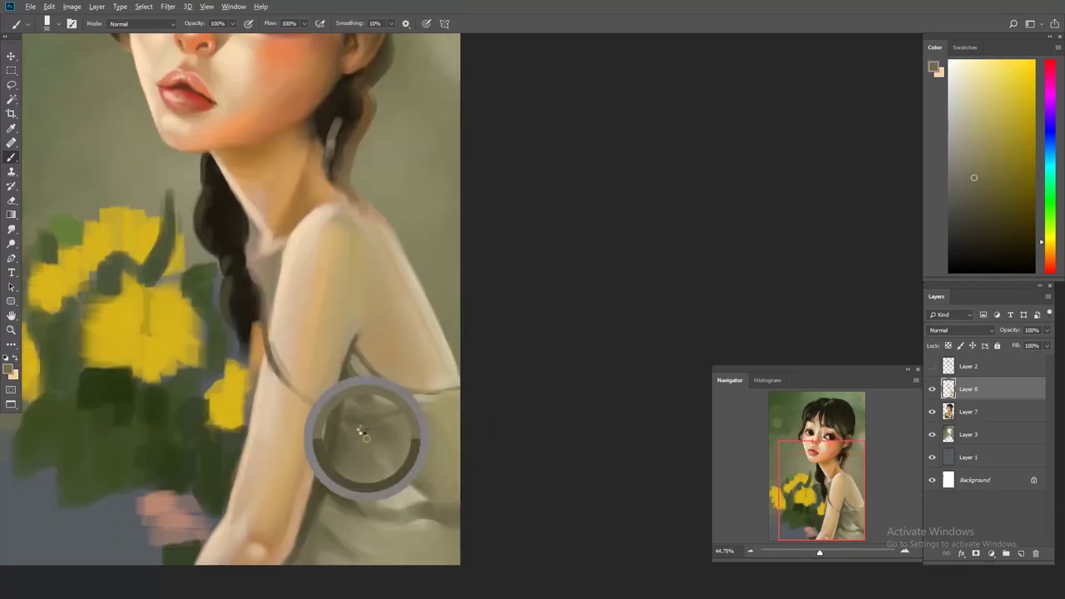
left_click(250, 352, "alt")
left_click(257, 377, "alt")
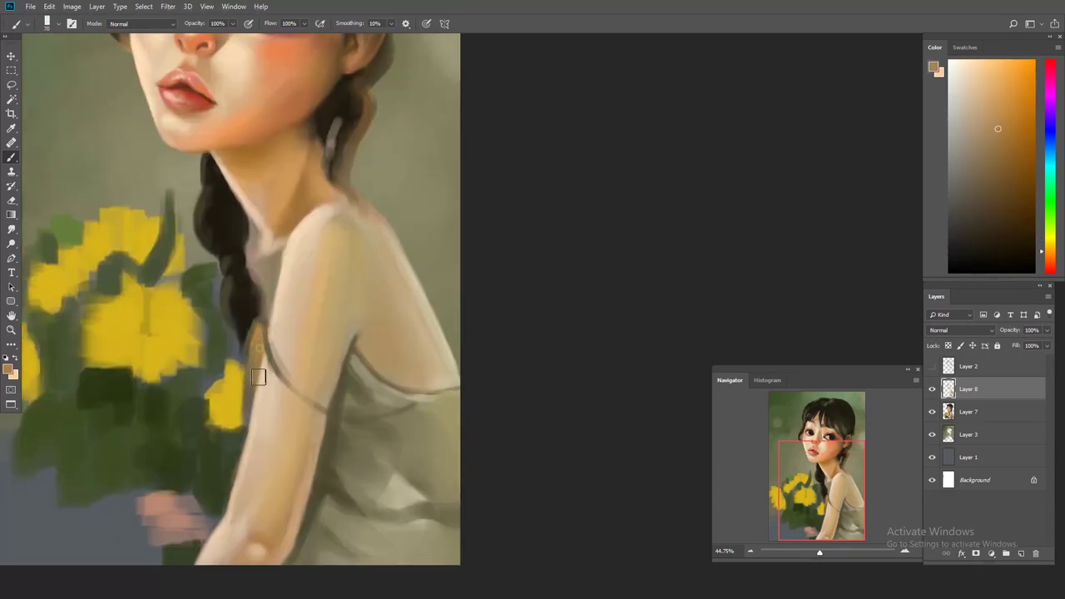
left_click_drag(264, 321, 324, 410)
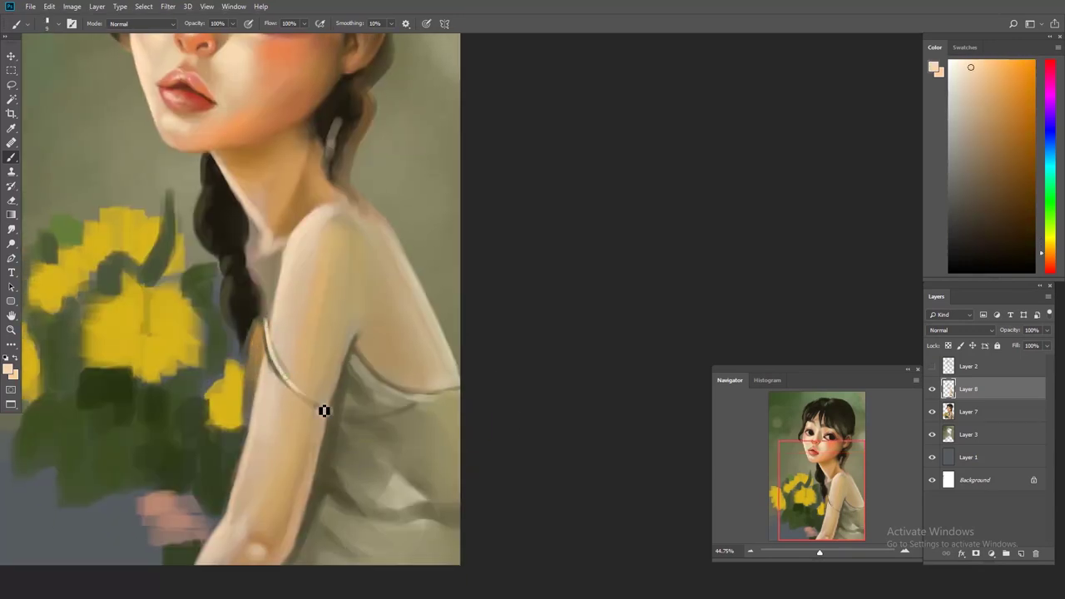
- Sample peach tones from the shoulder, then zoom out and merge Layer 8 down
left_click(419, 406, "alt")
left_click(333, 348, "alt")
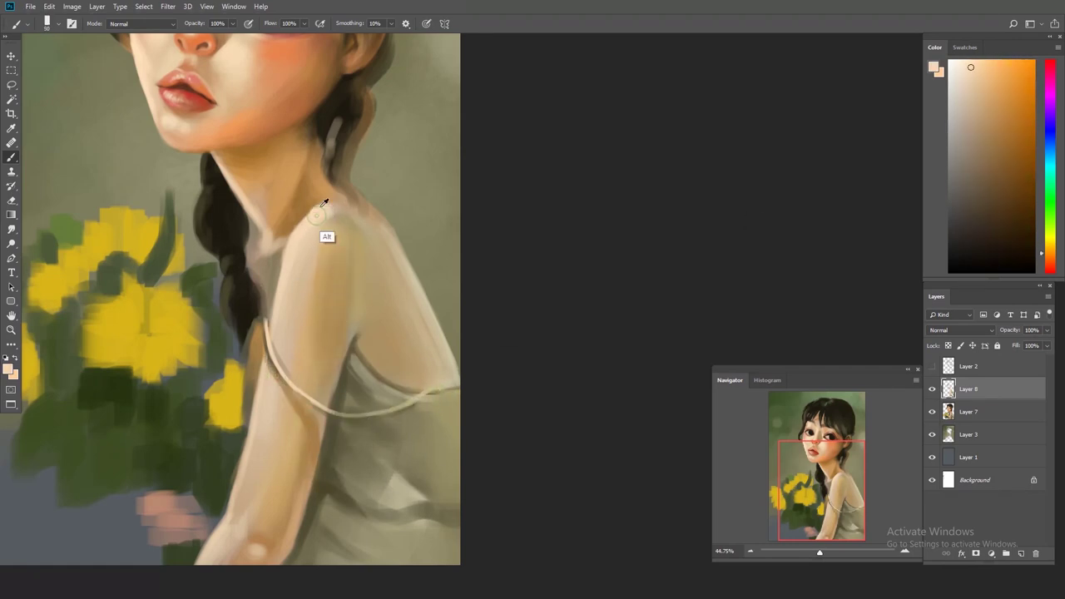
scroll(283, 294, "up", 2)
left_click(263, 253, "alt")
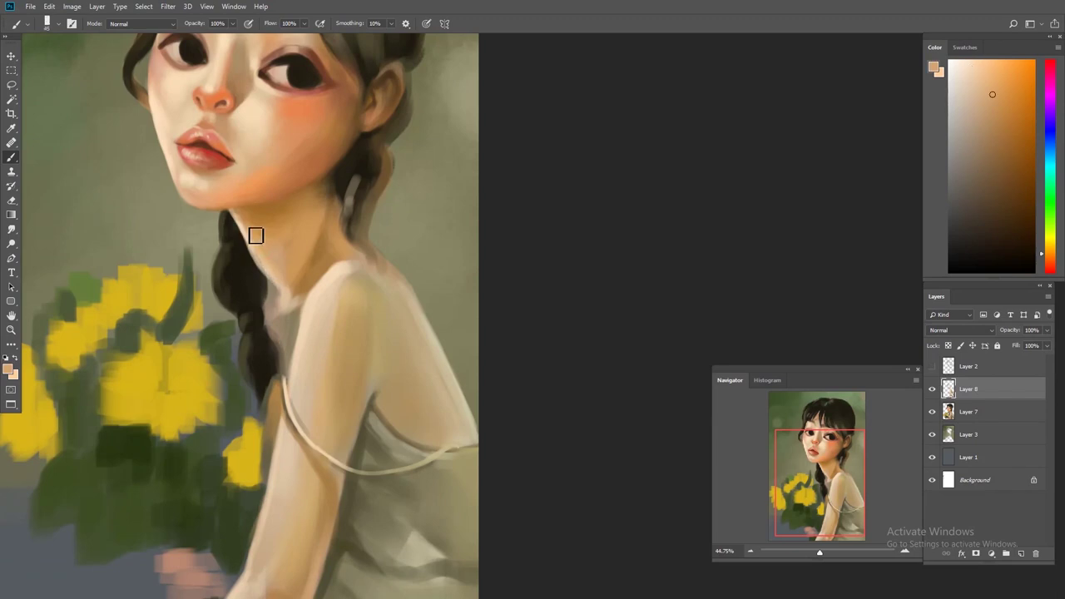
left_click(277, 291, "alt")
left_click(328, 308, "alt")
key("ctrl+minus")
key("ctrl+minus")
key("ctrl+minus")
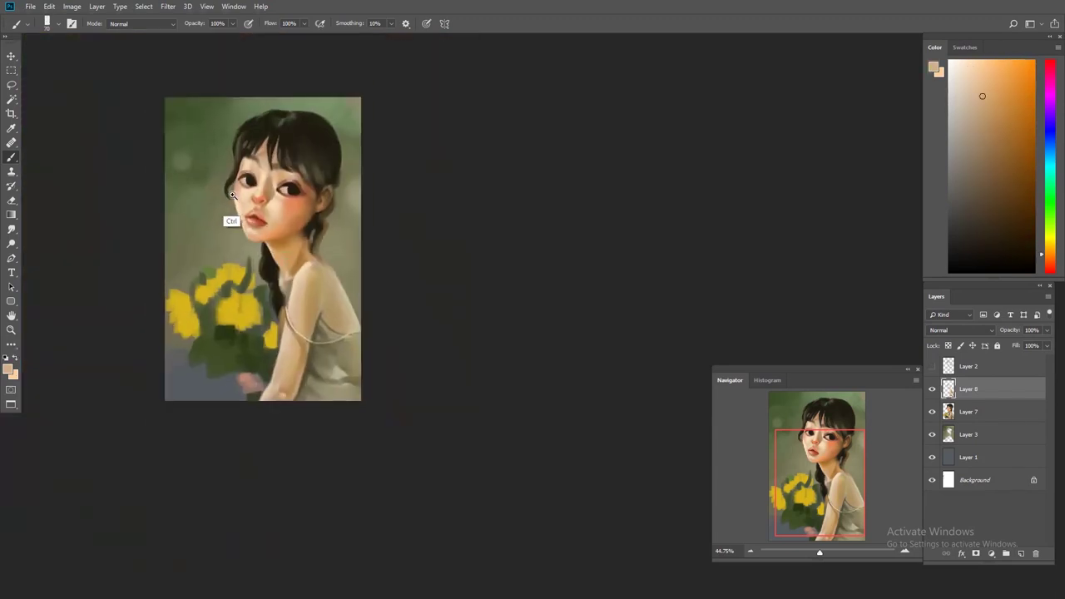
key("ctrl+plus")
key("ctrl+plus")
key("shift+ctrl+x")
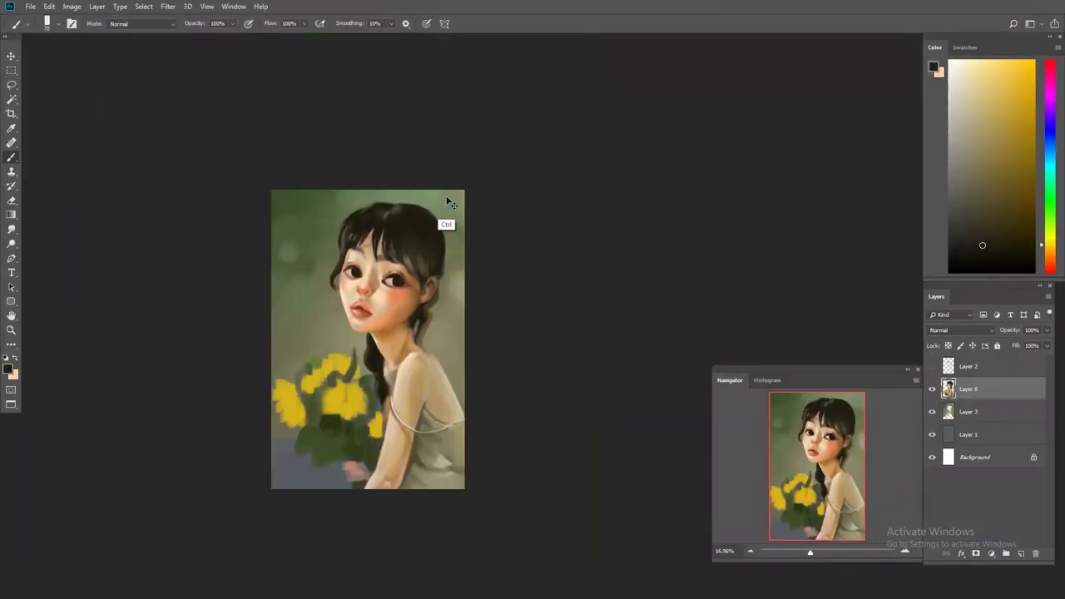
- Zoom in on the face and sample the light eye skin tone and the darker neck brown
left_click_drag(386, 279, 449, 305)
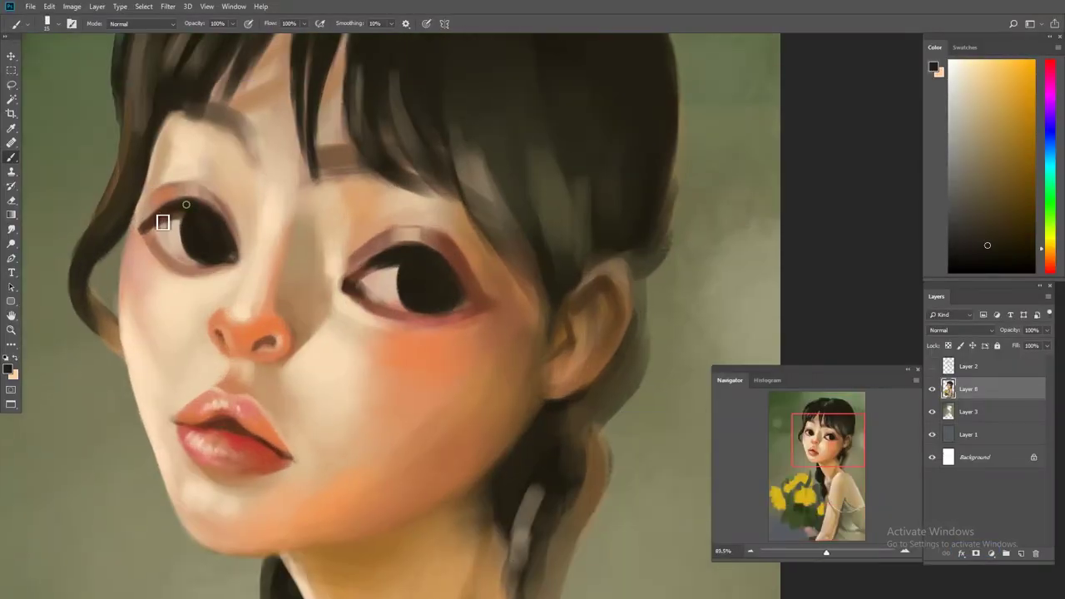
left_click(198, 195, "alt")
scroll(399, 249, "down", 5)
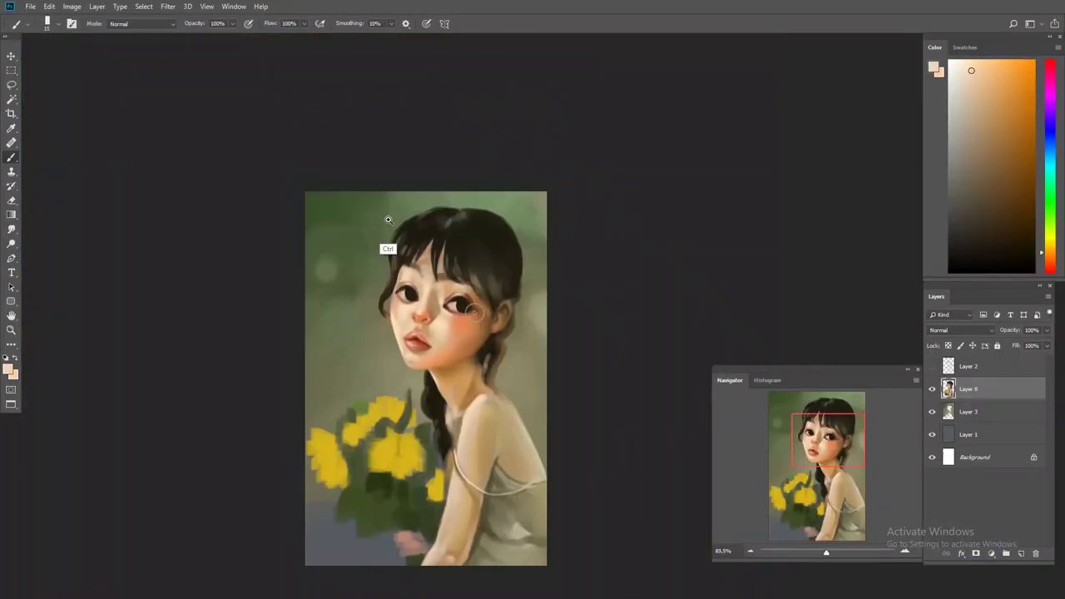
scroll(468, 399, "up", 4)
left_click(414, 183, "alt")
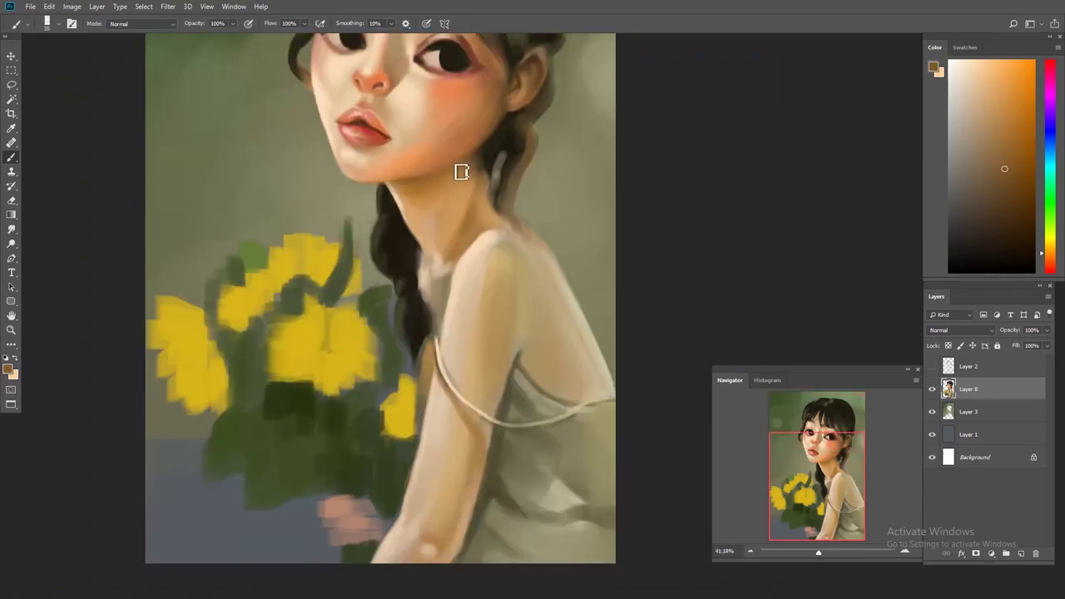
scroll(476, 164, "down", 3)
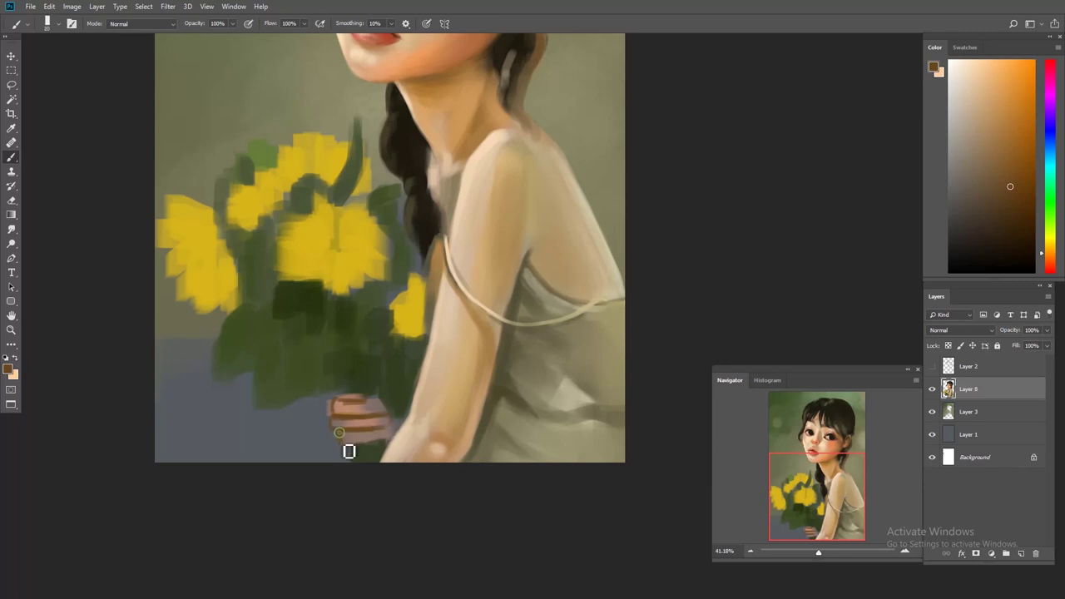
scroll(357, 410, "down", 1)
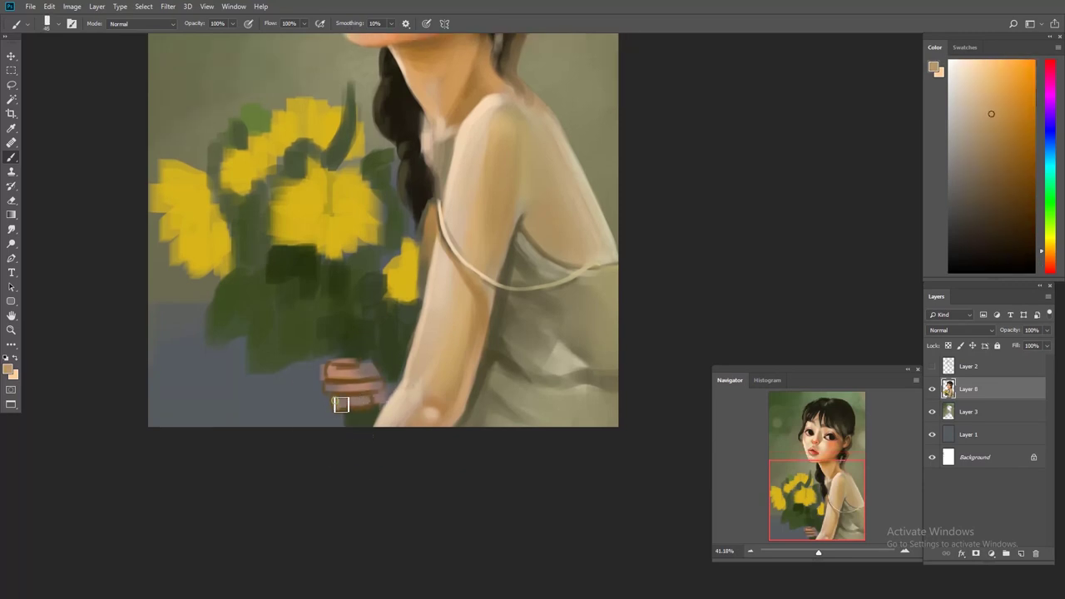
- Paint dark green strokes over the leaves at the bouquet's lower left
left_click(378, 372, "alt")
left_click(304, 333, "alt")
left_click_drag(283, 358, 275, 408)
scroll(274, 357, "left", 1)
scroll(274, 357, "left", 1)
left_click(372, 285, "alt")
mouse_move(283, 299)
left_mouse_down()
mouse_move(273, 380)
mouse_move(262, 344)
left_mouse_up()
- Paint dark green beside the small yellow flower
scroll(274, 349, "up", 1)
scroll(274, 349, "right", 1)
left_click(289, 374, "alt")
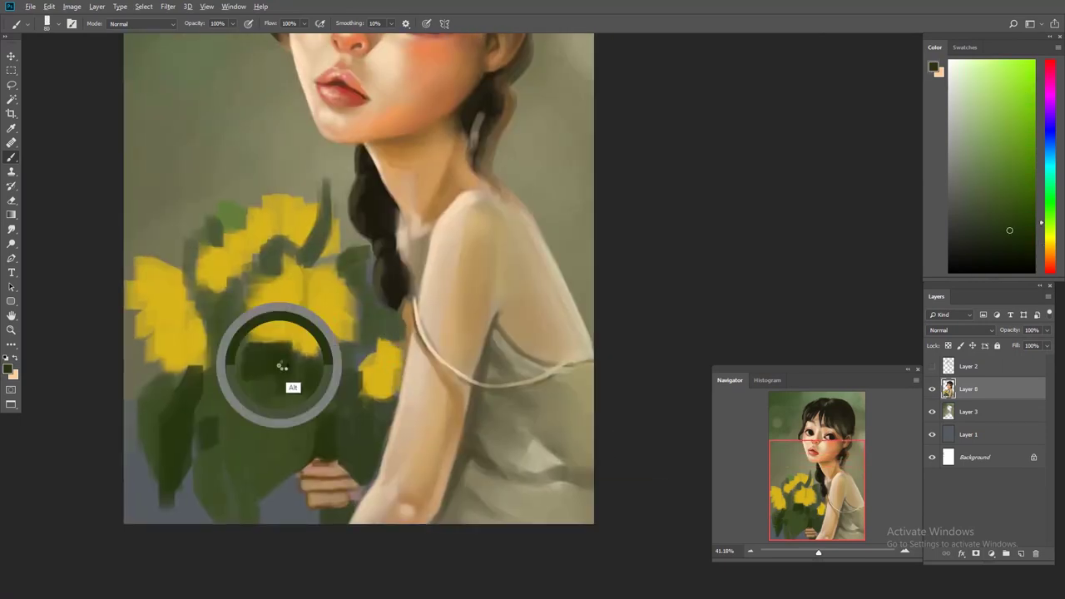
left_click_drag(395, 339, 349, 327)
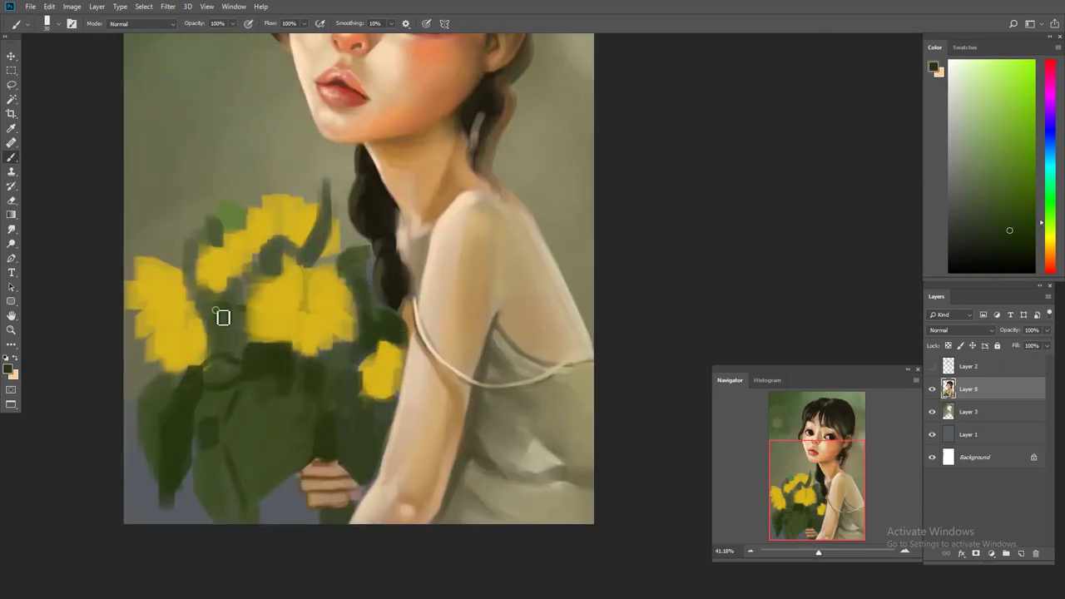
scroll(222, 316, "left", 1)
scroll(223, 317, "up", 1)
- Paint yellow petals and a reddish-brown centre on the central flower
left_click(379, 350, "alt")
mouse_move(317, 370)
left_mouse_down()
mouse_move(415, 374)
mouse_move(366, 331)
mouse_move(391, 337)
mouse_move(361, 323)
left_mouse_up()
left_click(523, 53, "alt")
left_click(366, 336, "alt")
left_click(368, 320, "alt")
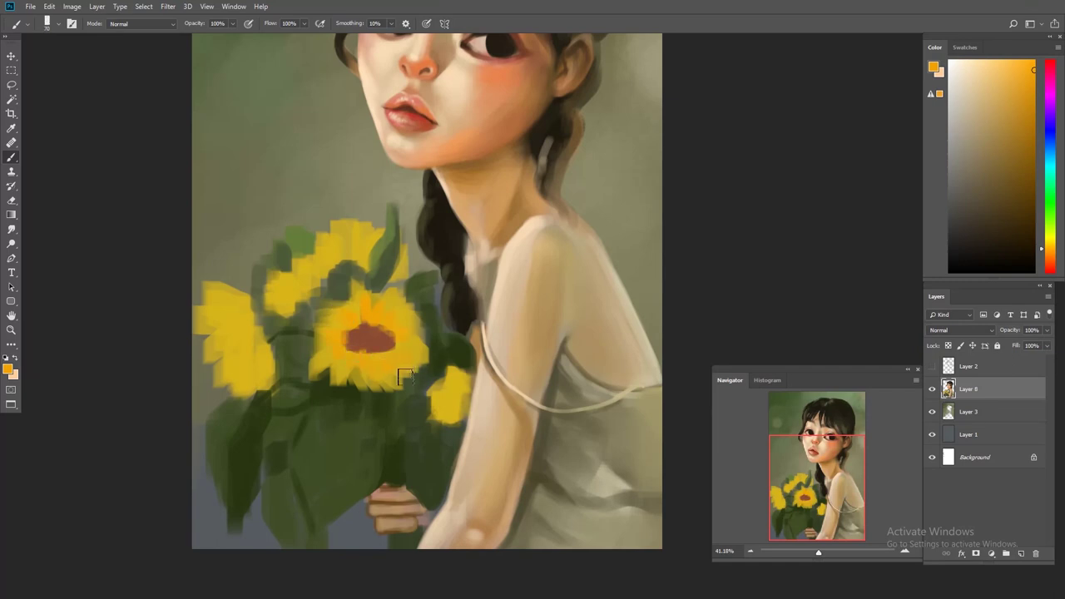
- Add dark green leaf strokes across the lower bouquet
left_click(358, 433, "alt")
mouse_move(368, 452)
left_mouse_down()
mouse_move(329, 507)
mouse_move(286, 388)
left_mouse_up()
mouse_move(329, 415)
left_mouse_down()
mouse_move(281, 316)
mouse_move(332, 290)
left_mouse_up()
left_click_drag(274, 457, 302, 577)
key("ctrl+minus")
- Duplicate the layer and adjust it with Free Transform, then apply
left_click_drag(427, 371, 408, 371)
key("ctrl+j")
key("ctrl+t")
left_click_drag(546, 59, 541, 123)
key("Return")
key("ctrl+minus")
- With the Brush, paint green over the upper-left sunflower and brighten its petals yellow-orange
key("ctrl+plus")
key("ctrl+plus")
key("b")
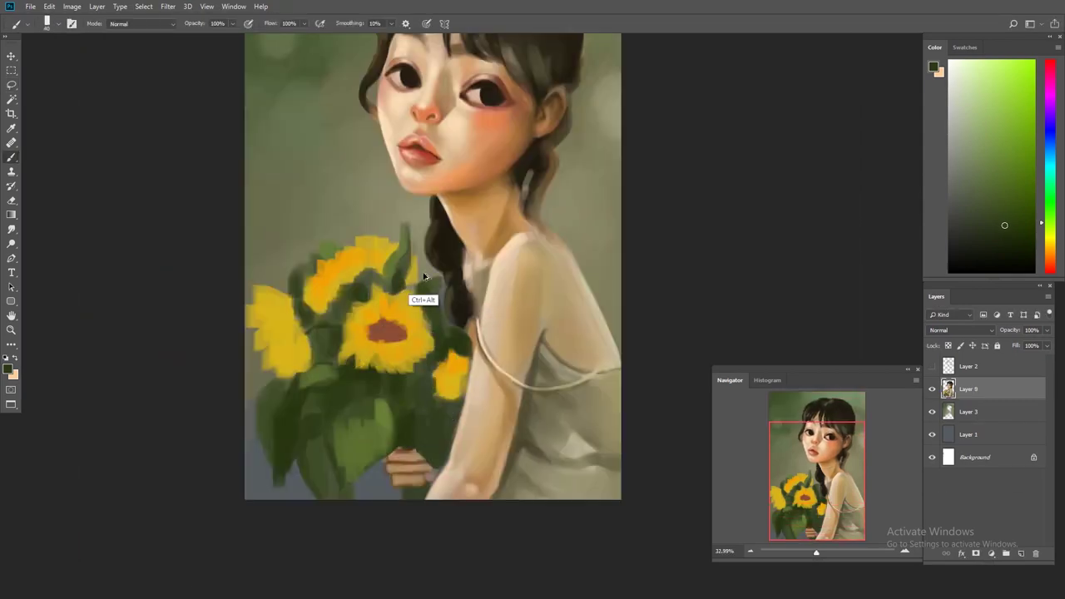
mouse_move(433, 290)
left_mouse_down()
mouse_move(385, 269)
mouse_move(392, 276)
mouse_move(361, 290)
mouse_move(343, 249)
left_mouse_up()
left_click(322, 316, "alt")
left_click(330, 341, "alt")
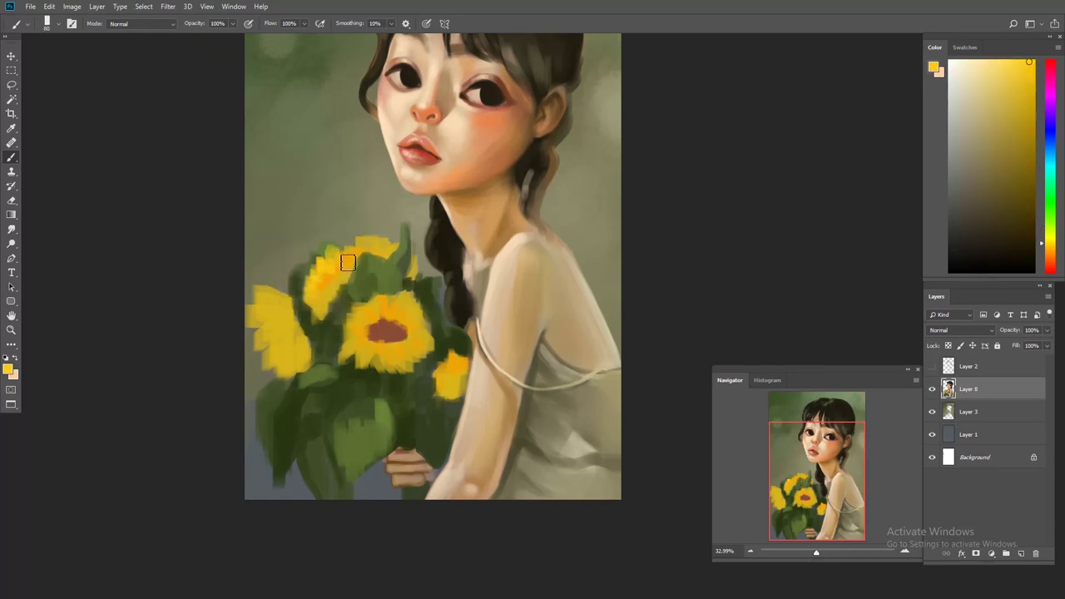
- Add pale yellow petal highlights to the central and left sunflowers
left_click(404, 245, "alt")
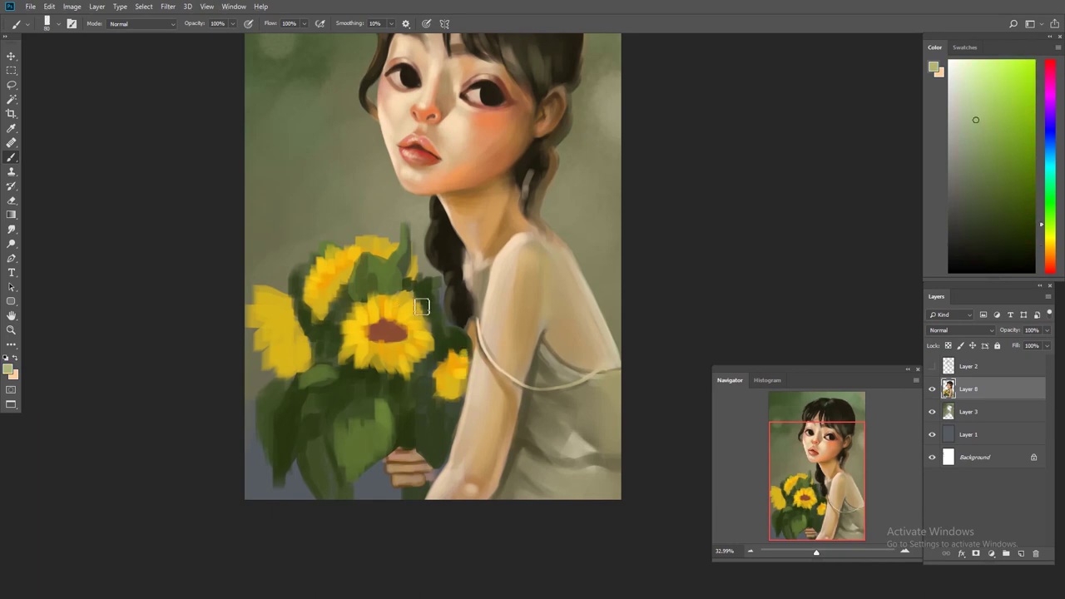
left_click(355, 332, "alt")
mouse_move(332, 329)
left_mouse_down()
mouse_move(388, 357)
mouse_move(341, 299)
left_mouse_up()
mouse_move(262, 308)
left_mouse_down()
mouse_move(349, 272)
mouse_move(372, 248)
left_mouse_up()
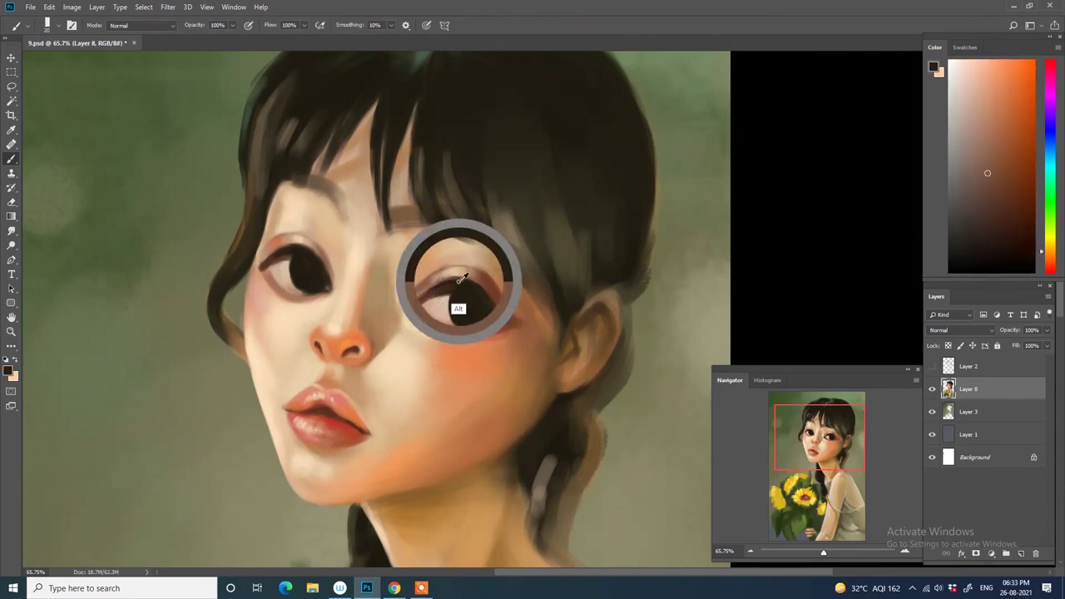
left_click(460, 279, "alt")
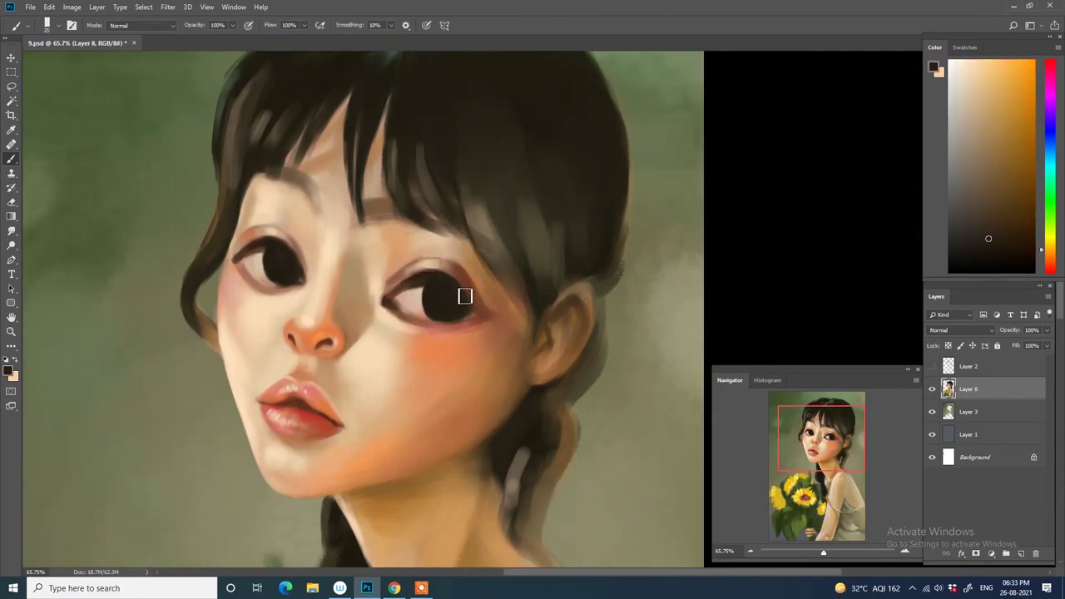
- Darken the left eye's lower lid with a reddish-brown sampled from the eyelid
left_click(467, 315, "alt")
scroll(380, 300, "down", 3)
scroll(418, 286, "up", 4)
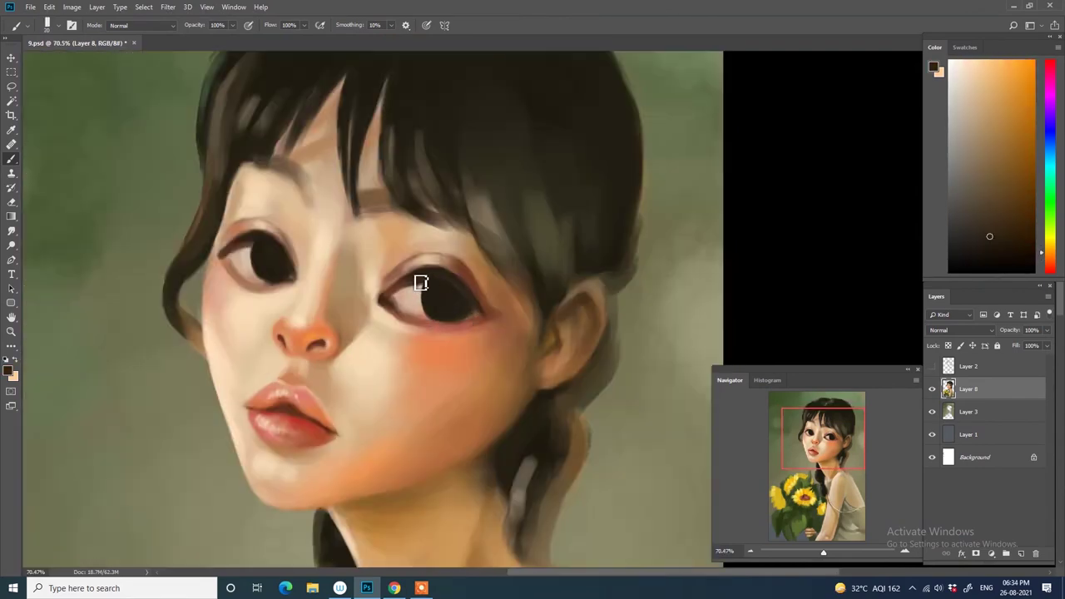
left_click(411, 286, "alt")
left_click(415, 301, "alt")
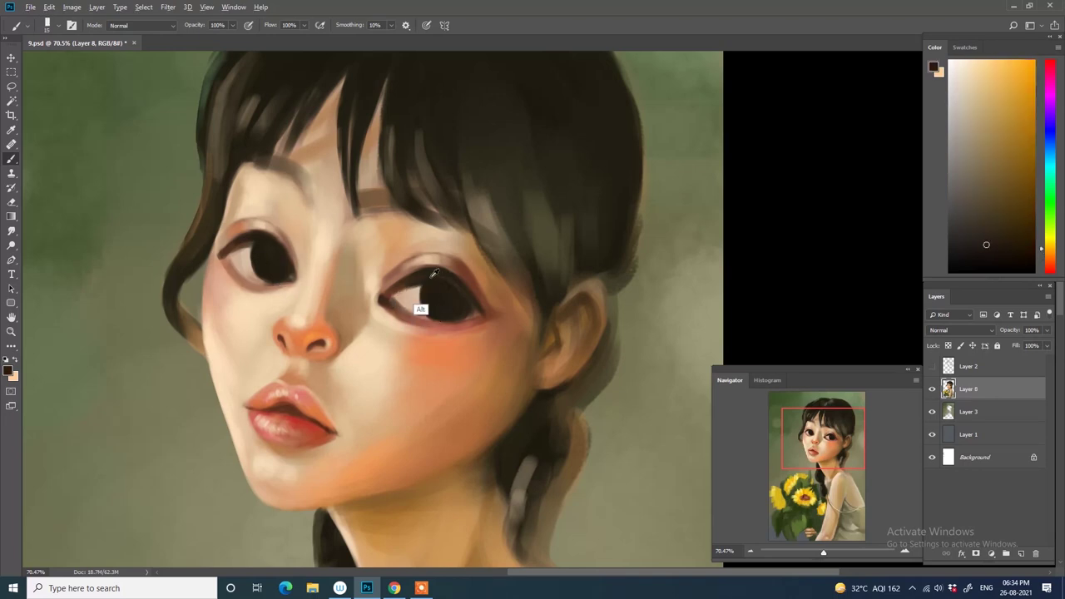
left_click(433, 273, "alt")
left_click_drag(270, 293, 236, 264)
left_click(218, 252, "alt")
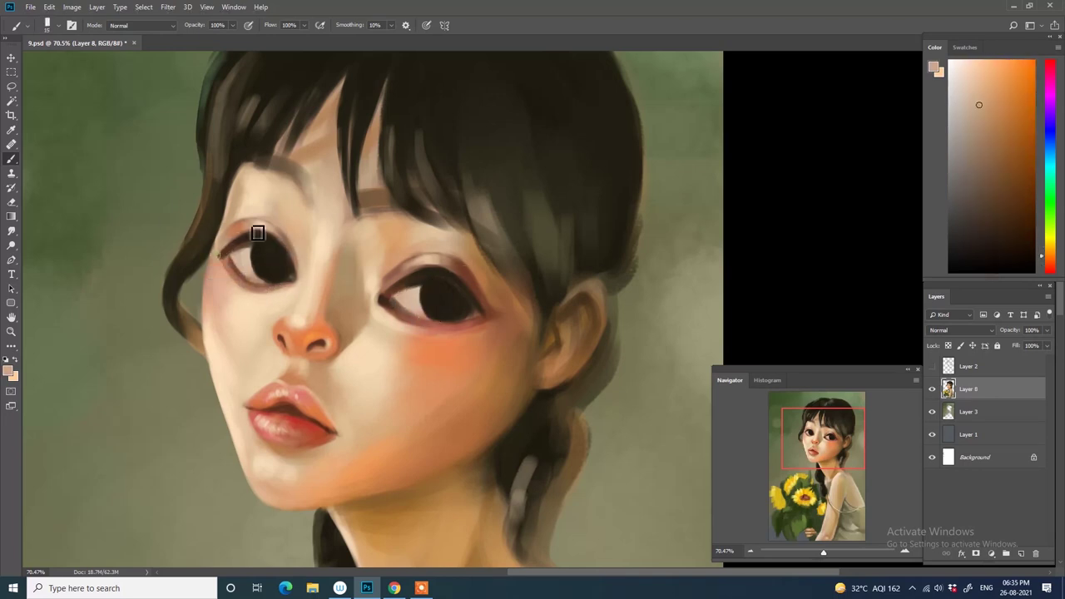
- Paint a saturated peach along the chin edge
scroll(473, 277, "down", 2)
left_click(504, 309, "alt")
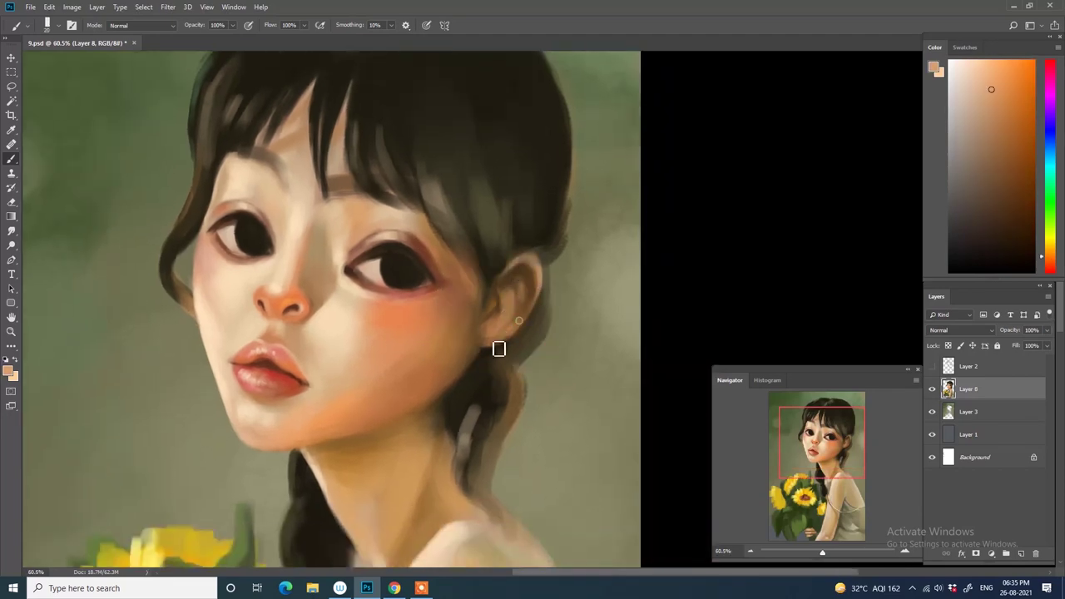
left_click(498, 307, "alt")
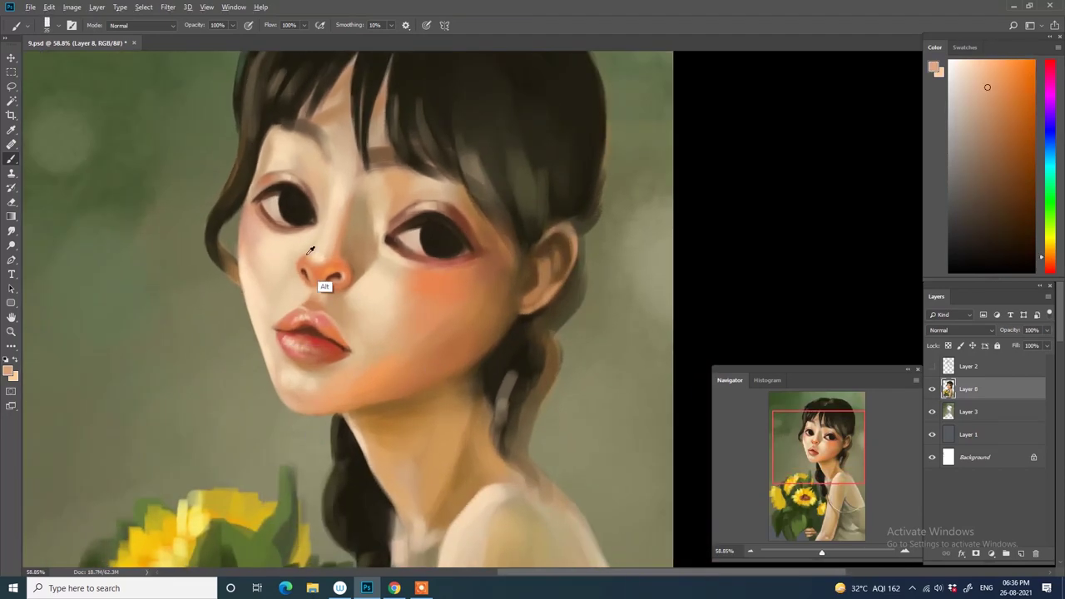
left_click(341, 367, "alt")
left_click(324, 322, "alt")
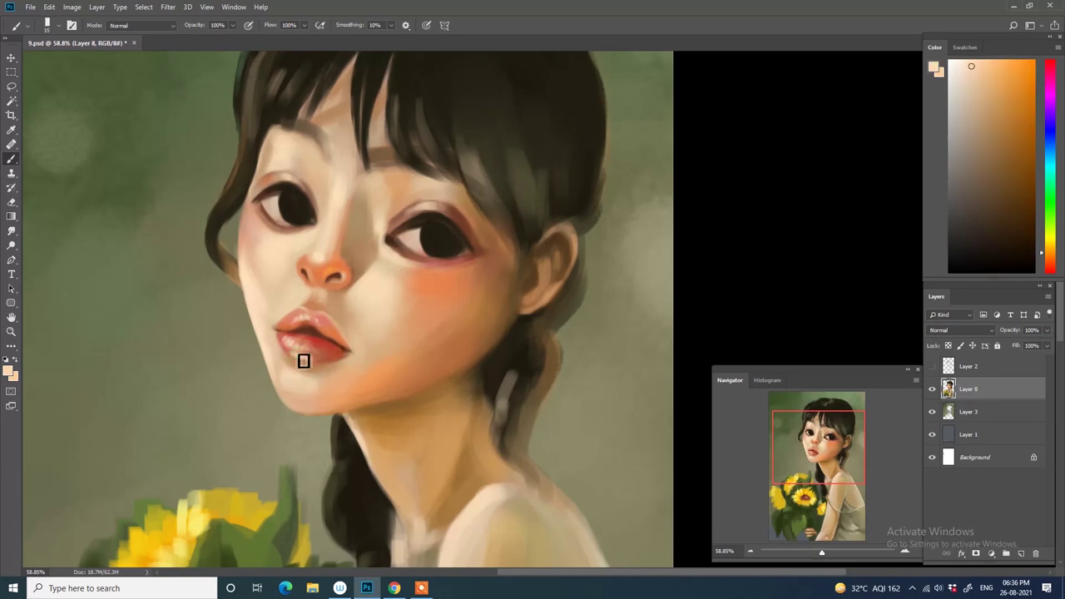
left_click(314, 345, "alt")
left_click(281, 362, "alt")
scroll(260, 332, "up", 1)
left_click(326, 460, "alt")
mouse_move(366, 440)
left_mouse_down()
mouse_move(336, 459)
mouse_move(364, 497)
left_mouse_up()
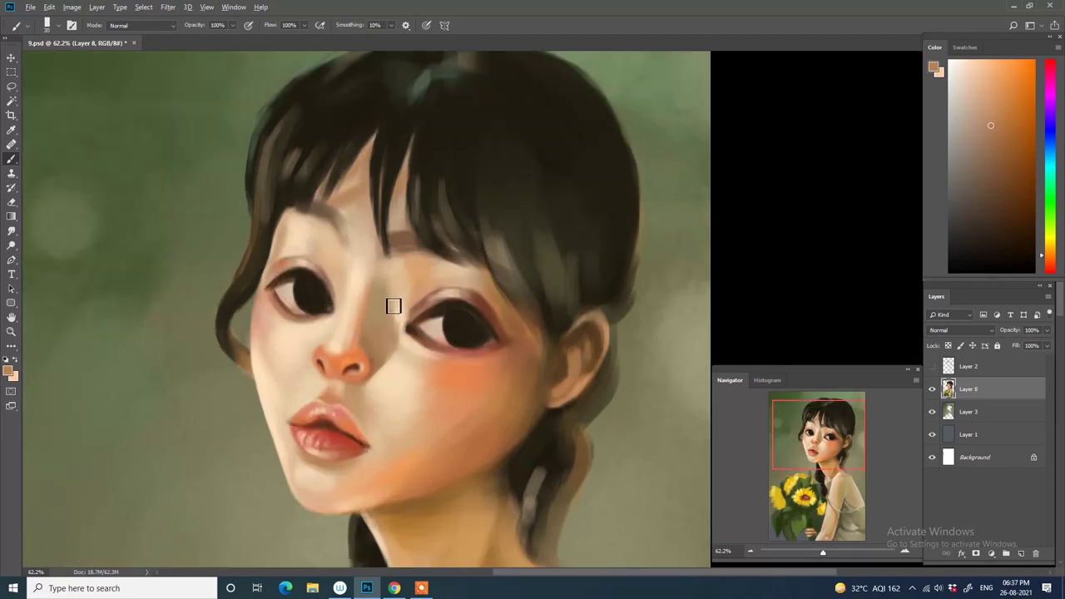
- Sample lighter and deeper peach tones around the chin and jaw
left_click(437, 303, "alt")
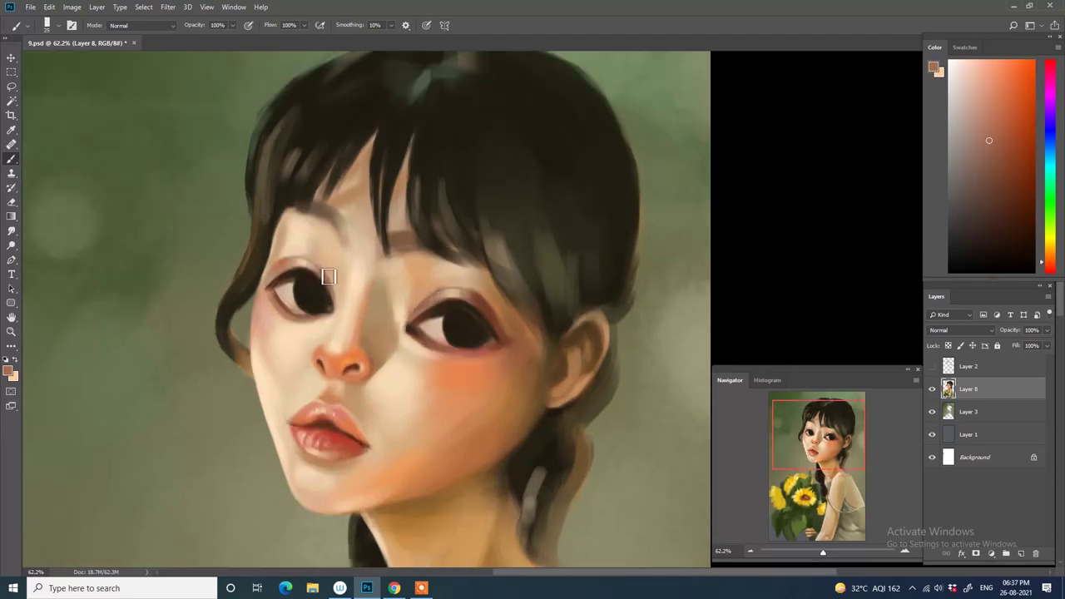
left_click(274, 263, "alt")
left_click(301, 210, "alt")
scroll(301, 210, "down", 1)
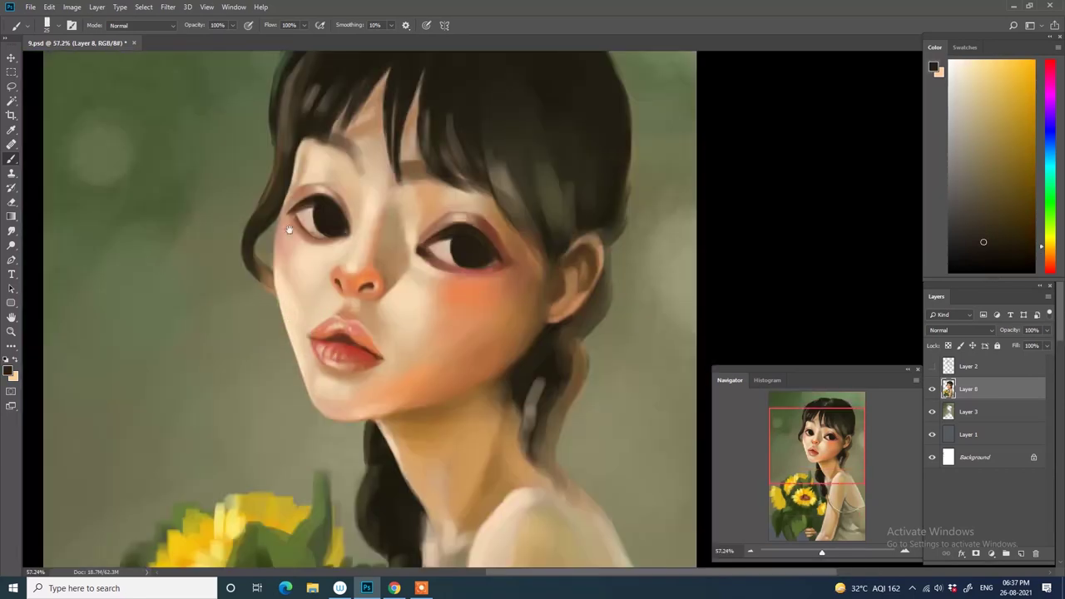
left_click_drag(366, 384, 352, 309)
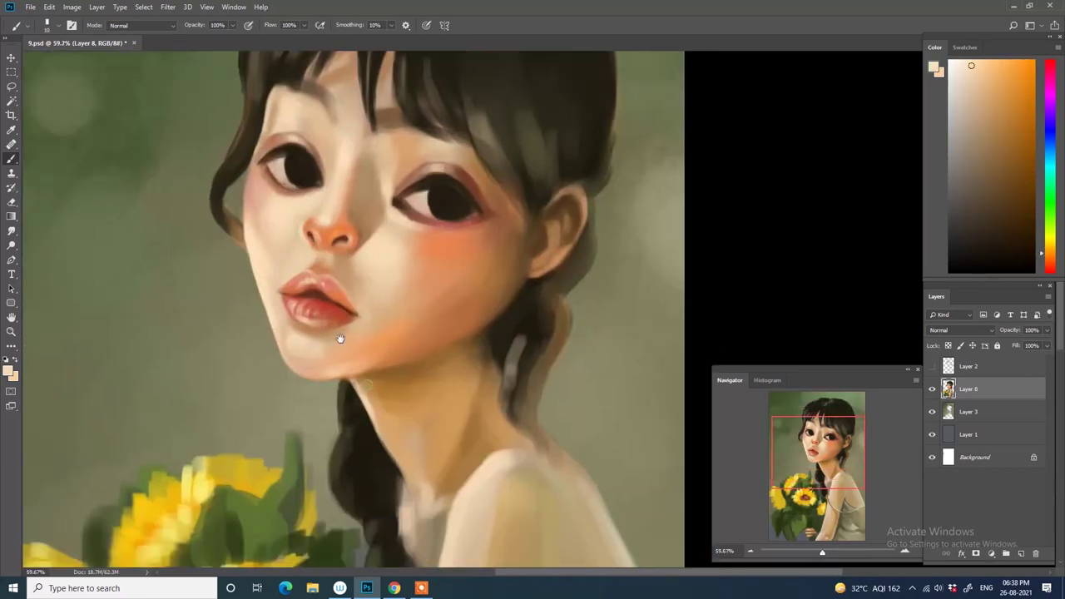
left_click_drag(319, 352, 295, 316)
left_click(297, 309, "alt")
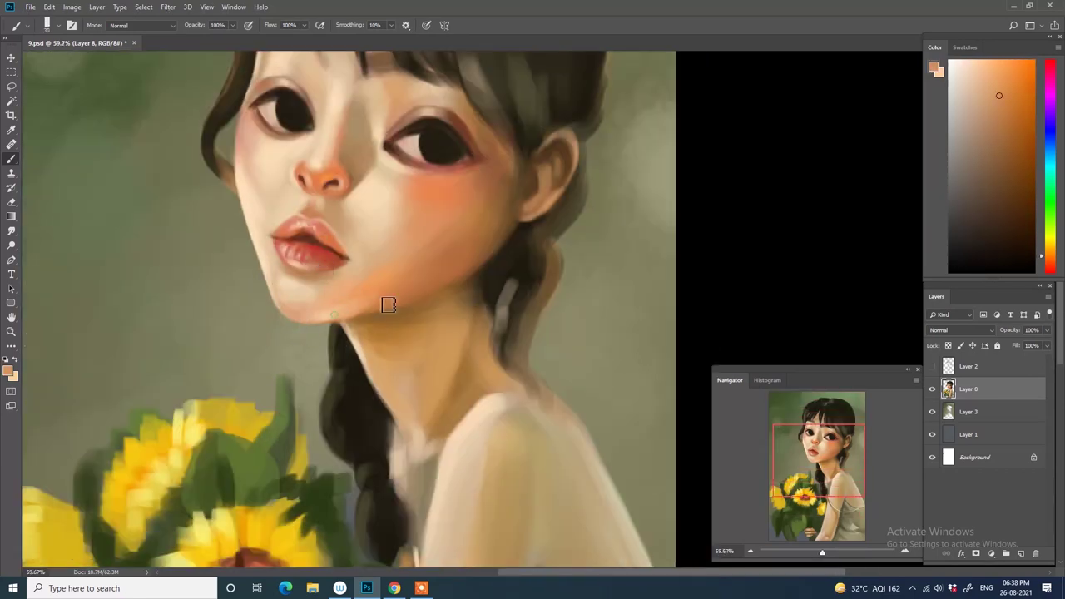
left_click(358, 326, "alt")
- Sample orange, cheek peach and greyish pink tones around the face and eyes
left_click_drag(458, 259, 435, 311)
left_click(448, 317, "alt")
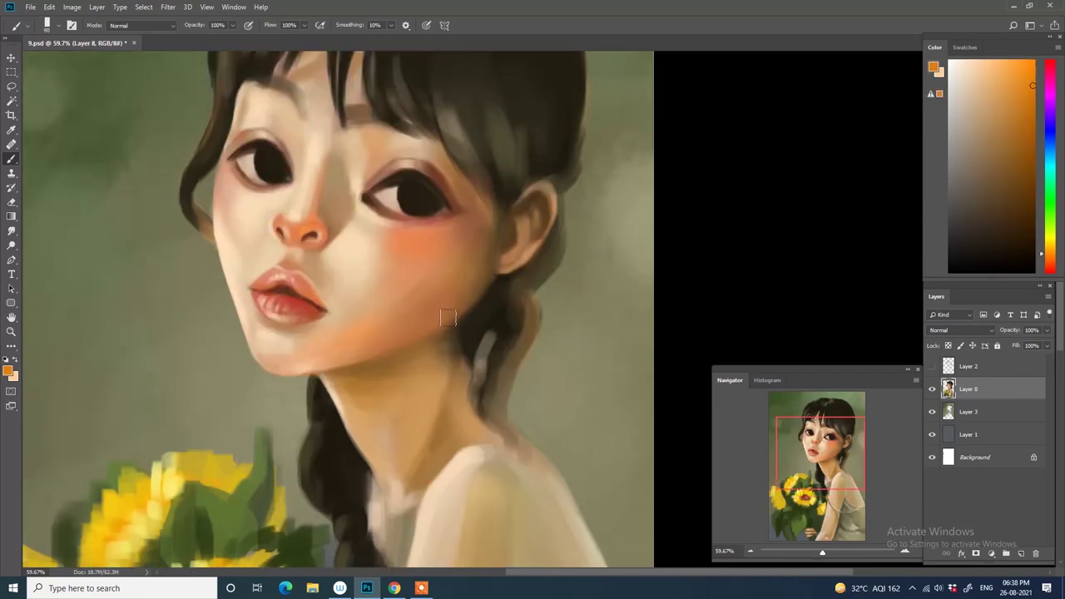
left_click(418, 281, "alt")
left_click(373, 304, "alt")
left_click_drag(319, 158, 340, 229)
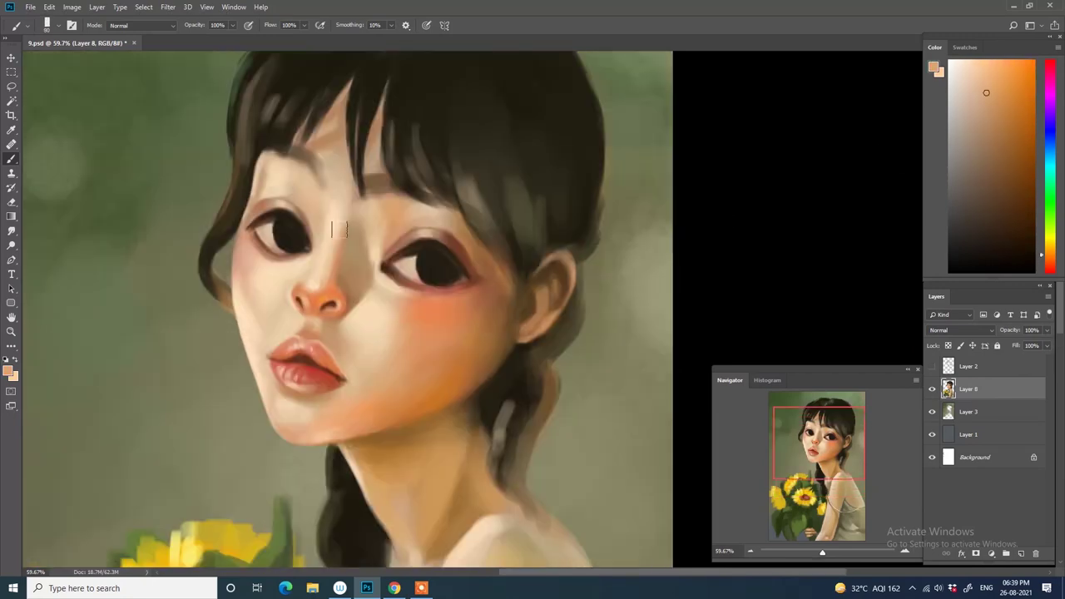
left_click(437, 218, "alt")
scroll(434, 251, "up", 2)
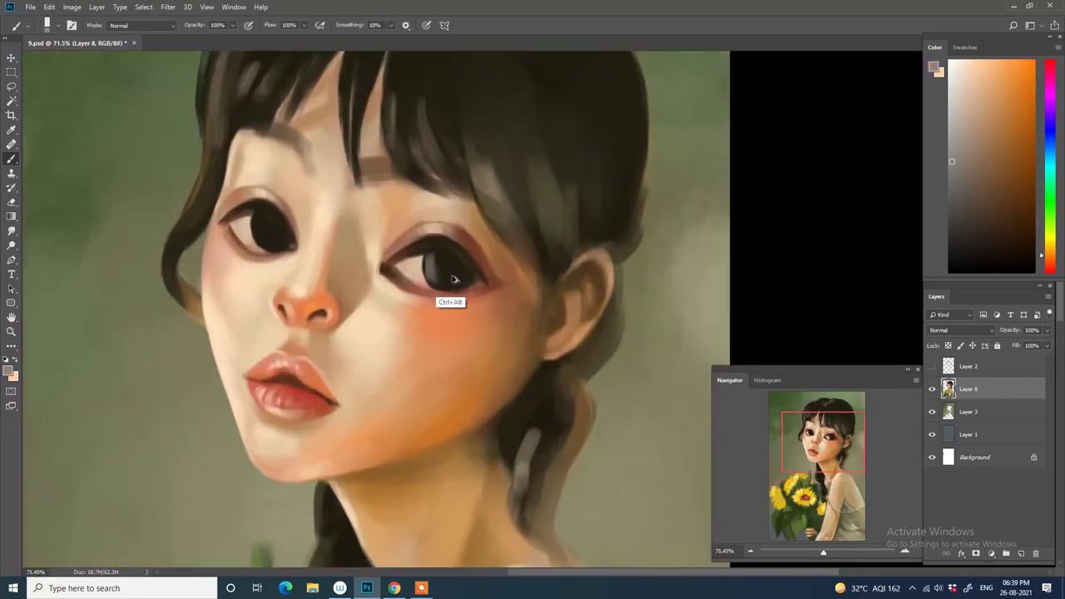
- Paint light reflections in the eyes using colours sampled from the pupil and nearby peach skin
left_click(434, 263, "alt")
left_click(474, 257, "alt")
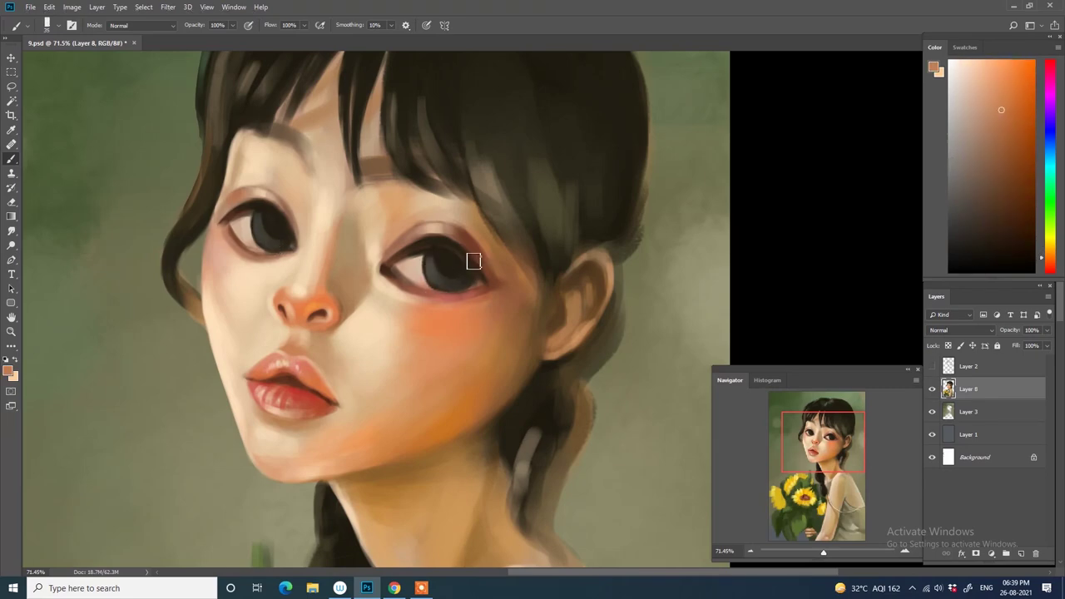
left_click(470, 281, "alt")
left_click(408, 266, "alt")
left_click(424, 258, "alt")
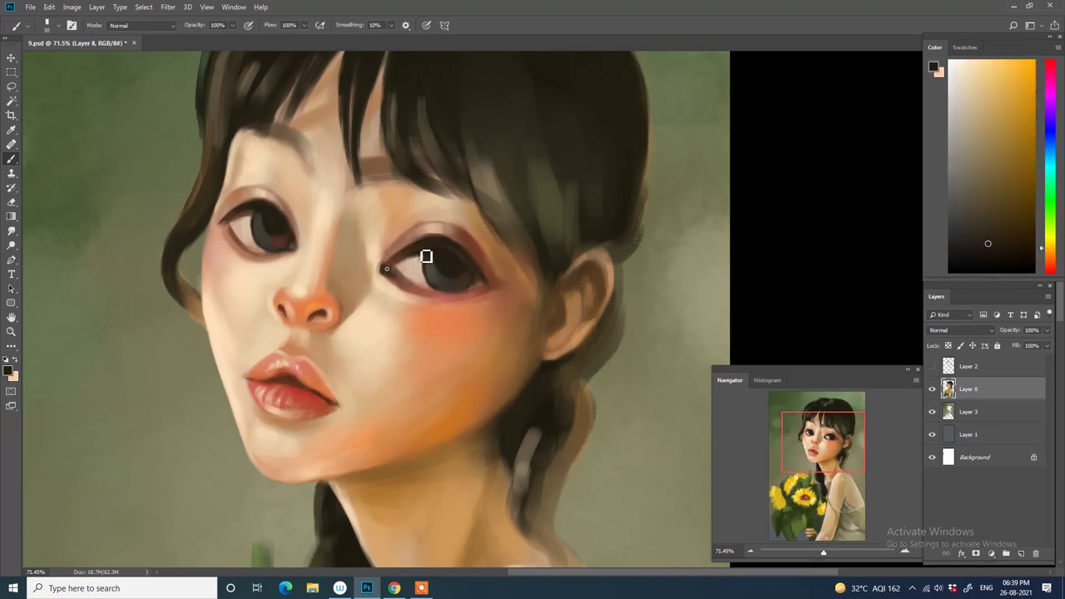
left_click(432, 250, "alt")
left_click(454, 265, "alt")
scroll(271, 224, "down", 5)
scroll(459, 262, "up", 6)
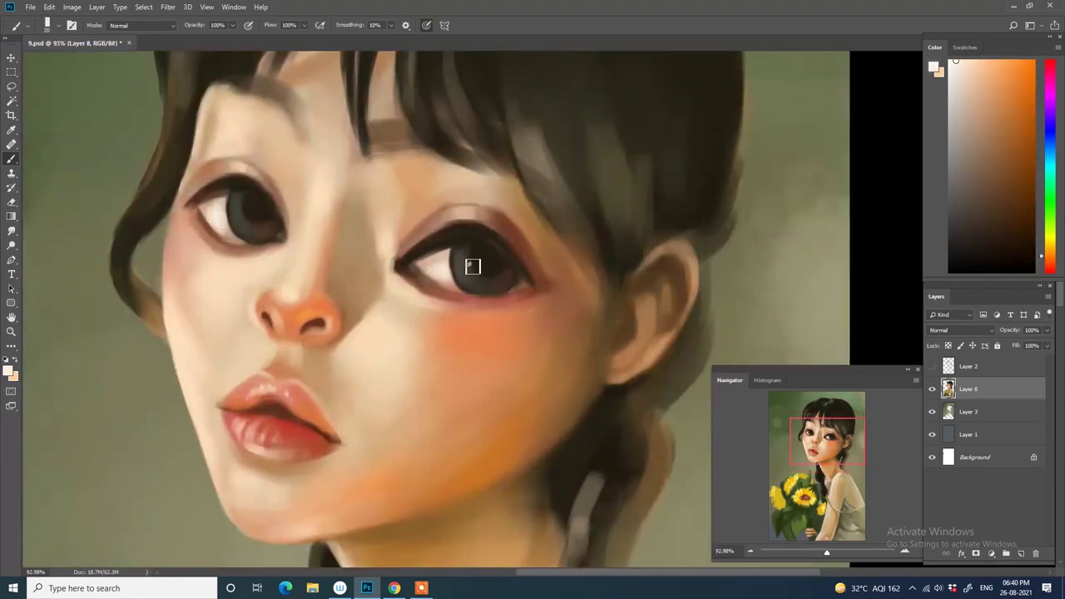
left_click(240, 221, "alt")
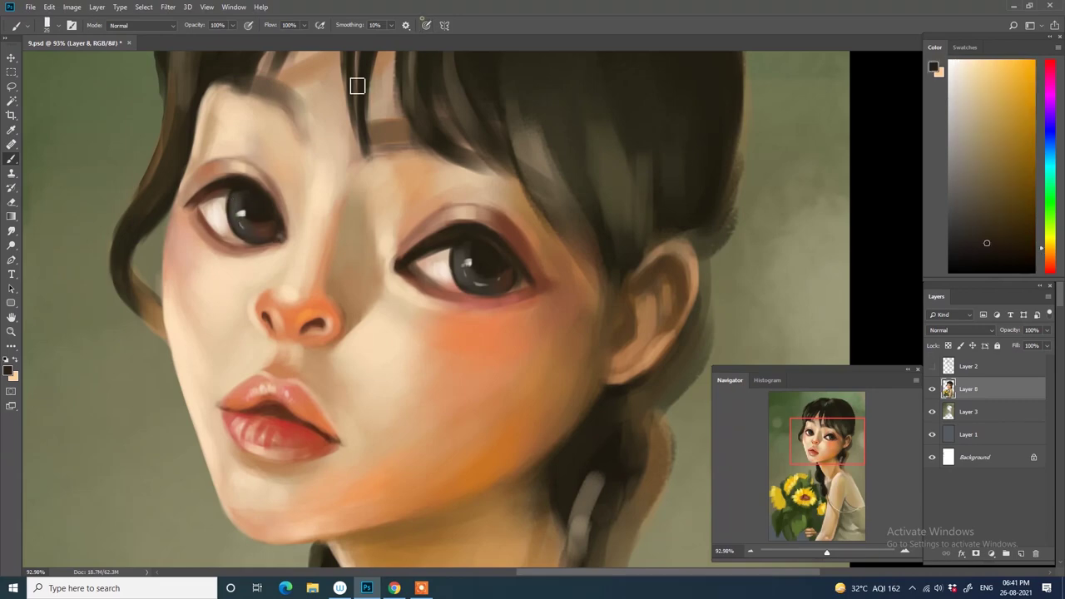
scroll(531, 293, "down", 3)
left_click(487, 257, "alt")
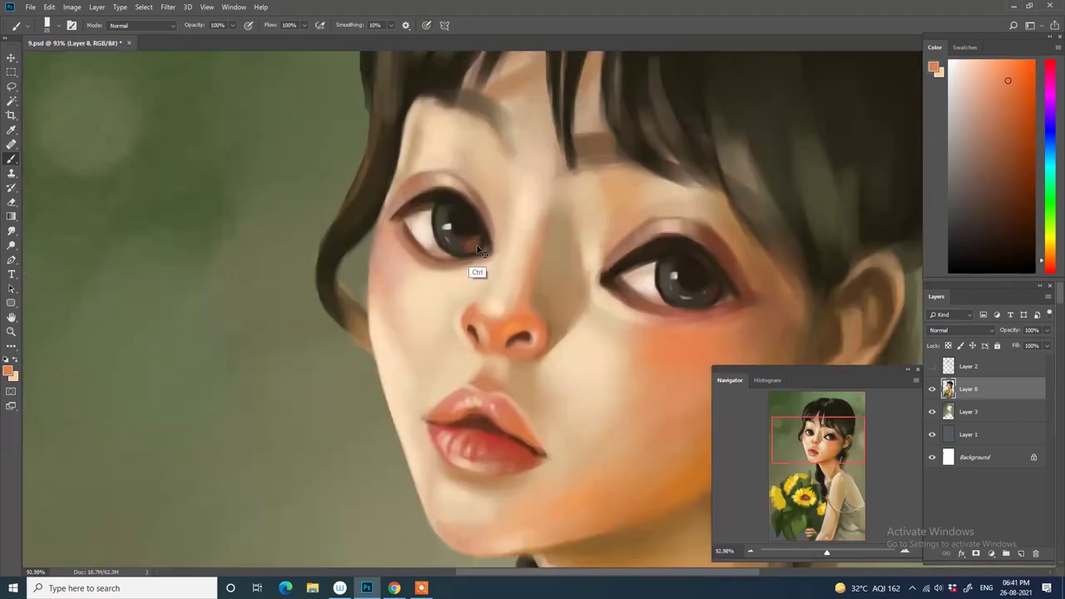
scroll(487, 257, "down", 2)
scroll(499, 247, "down", 3)
scroll(499, 246, "up", 5)
- Blend the facial skin with re-sampled peach and nearby skin tones
left_click(389, 337, "alt")
left_click(398, 310, "alt")
scroll(399, 275, "up", 1)
scroll(401, 250, "down", 2)
scroll(451, 256, "up", 1)
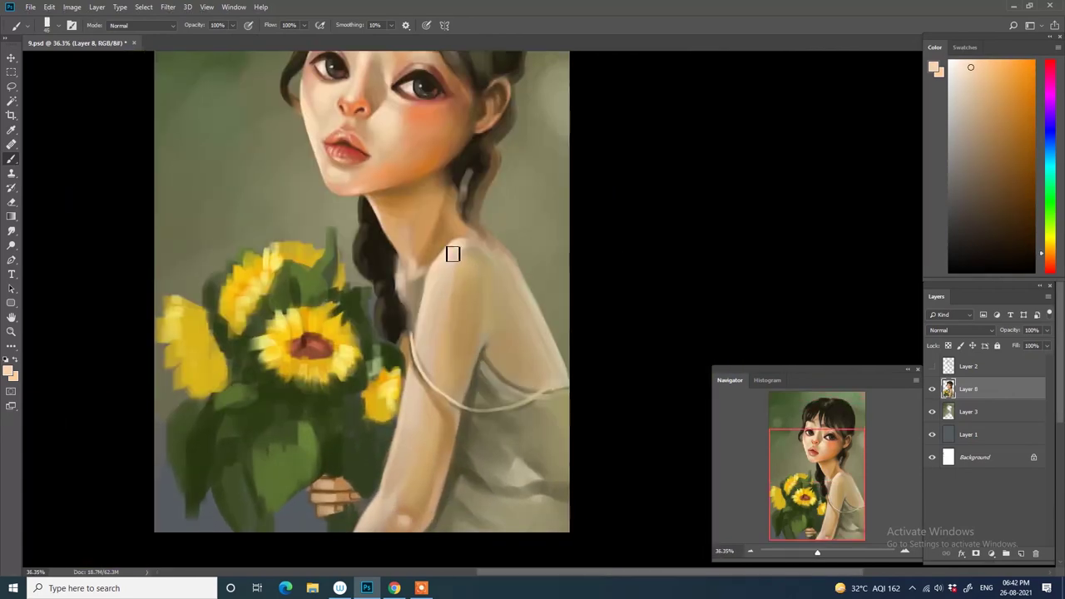
scroll(439, 274, "up", 1)
scroll(425, 229, "up", 2)
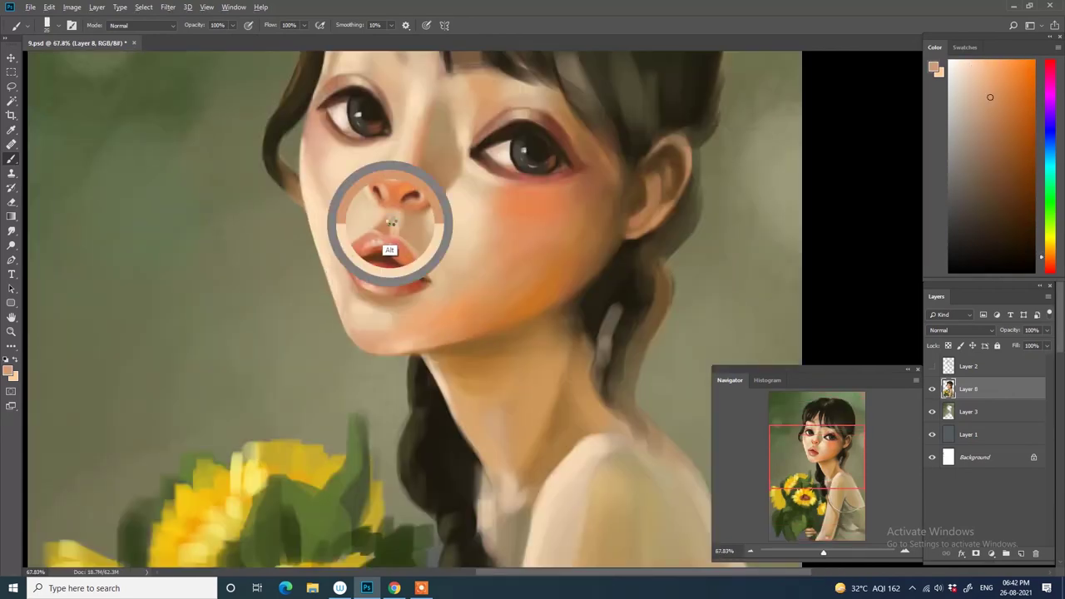
scroll(399, 223, "down", 1)
left_click(441, 346, "alt")
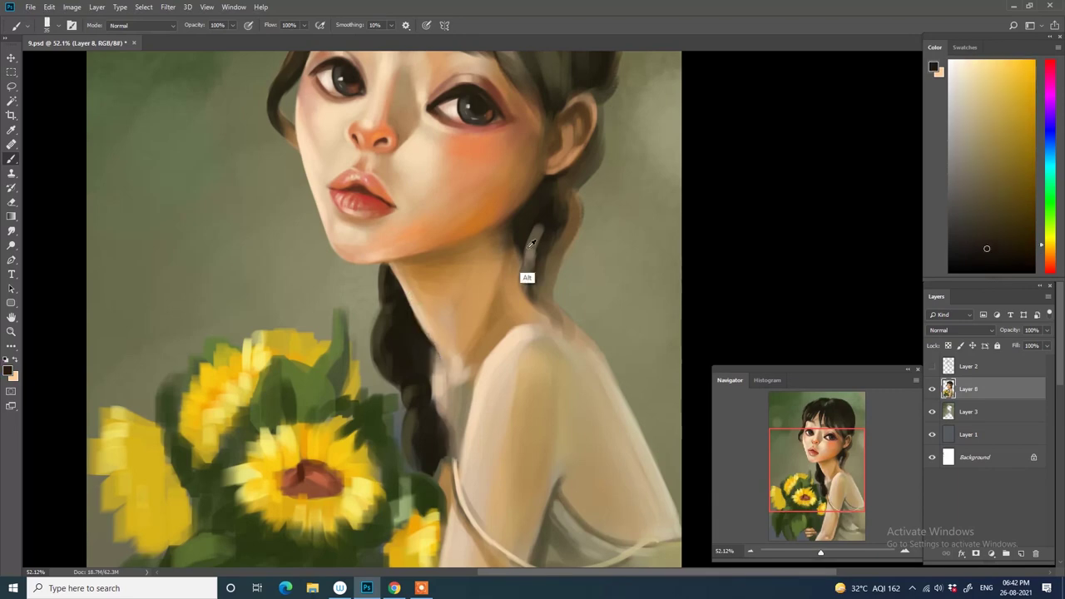
scroll(549, 208, "up", 2)
scroll(545, 250, "up", 1)
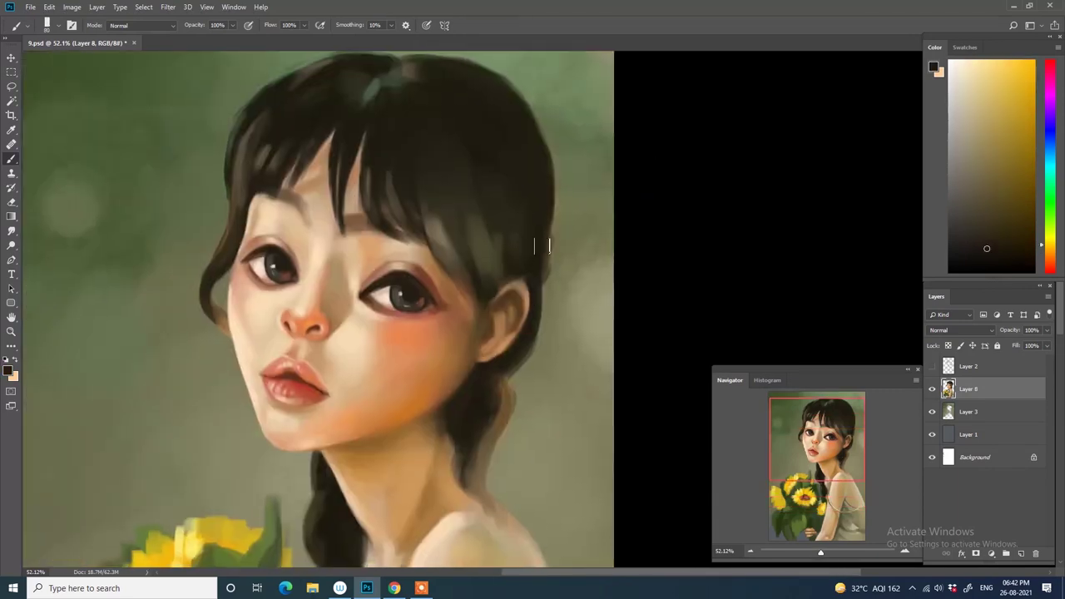
scroll(298, 305, "up", 1)
scroll(299, 304, "up", 1)
left_click(307, 266, "alt")
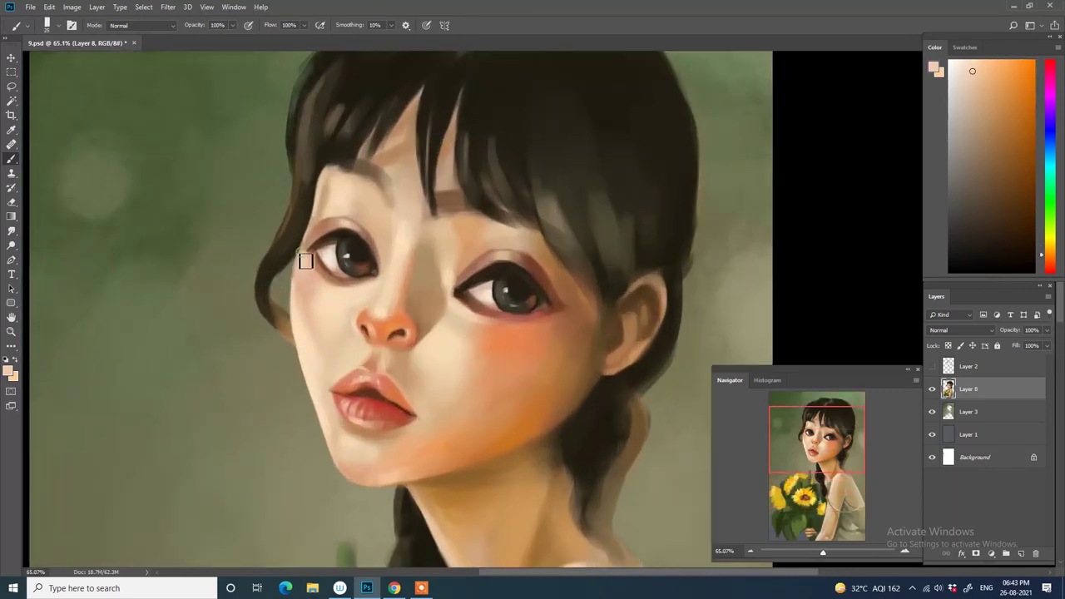
scroll(271, 333, "down", 5)
scroll(319, 238, "up", 5)
left_click(319, 238, "alt")
scroll(244, 205, "down", 5)
scroll(476, 332, "up", 5)
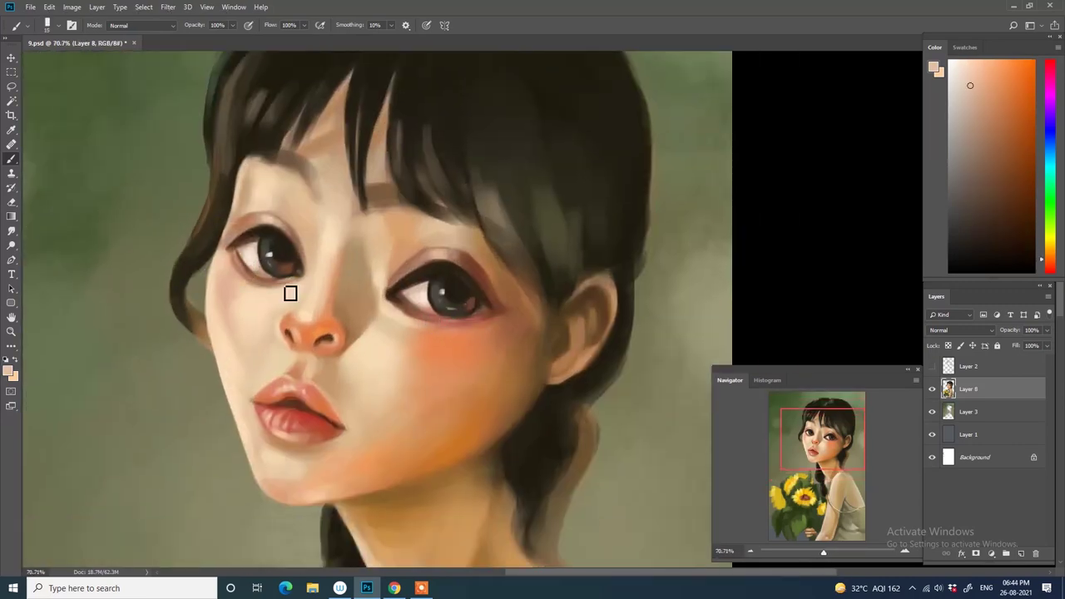
- Deepen pinkish-mauve shading under the right eye, blending it into the rosy cheek
left_click(391, 305, "alt")
left_click_drag(341, 407, 416, 361)
left_click(388, 286, "alt")
left_click(388, 286, "alt")
scroll(389, 286, "down", 5)
scroll(411, 304, "up", 3)
left_click(411, 303, "alt")
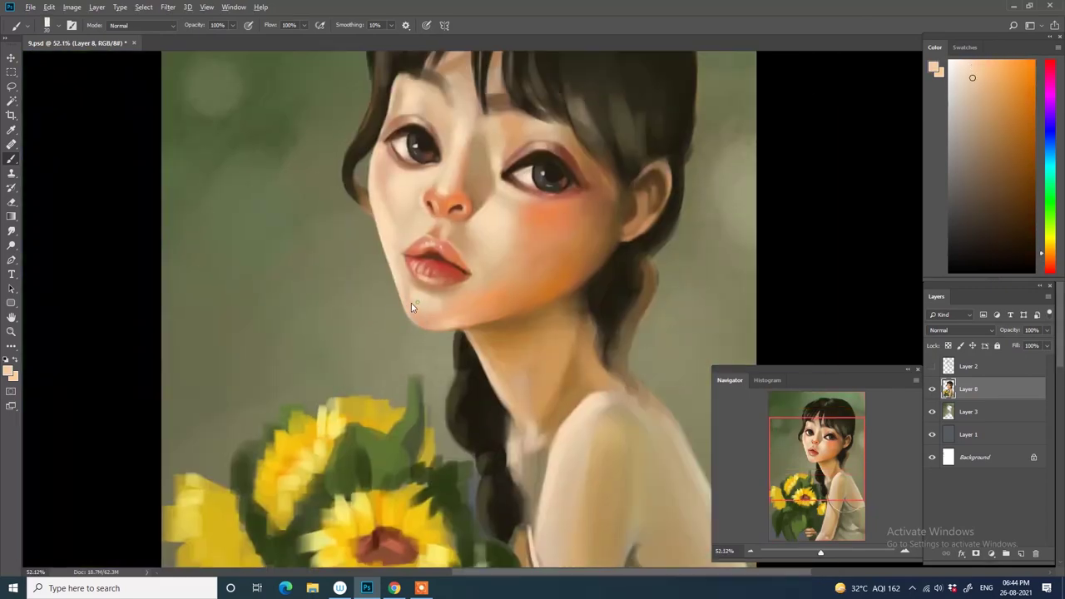
scroll(361, 271, "down", 1)
scroll(360, 271, "up", 1)
scroll(361, 271, "up", 1)
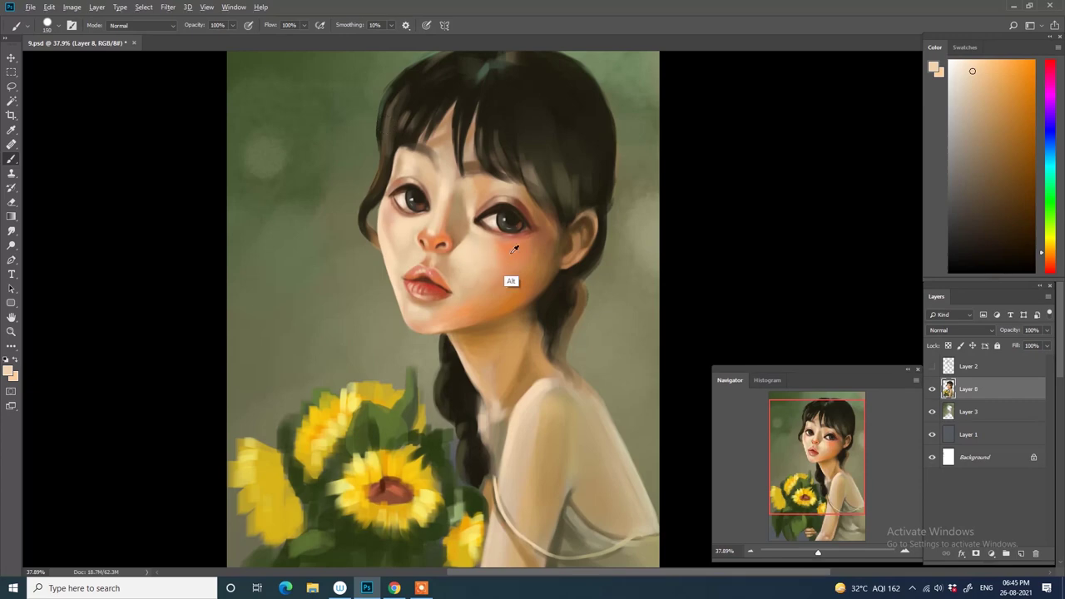
- Sample slightly darker cheek tones and a dark olive from the dress, bringing the bouquet into view
left_click(491, 261, "alt")
left_click(399, 249, "alt")
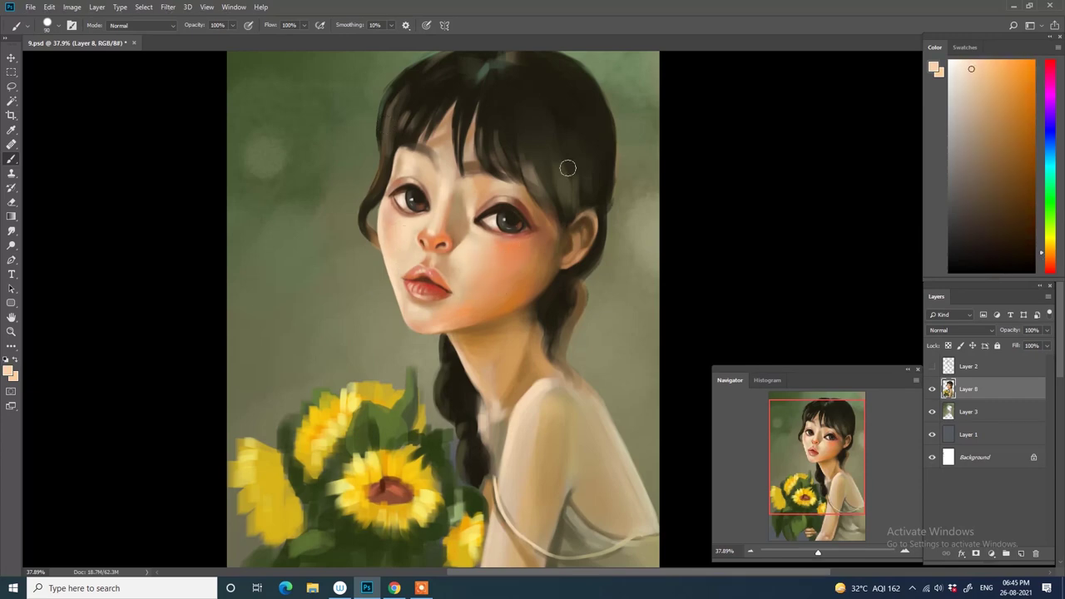
left_click_drag(501, 294, 442, 268)
left_click(470, 252, "alt")
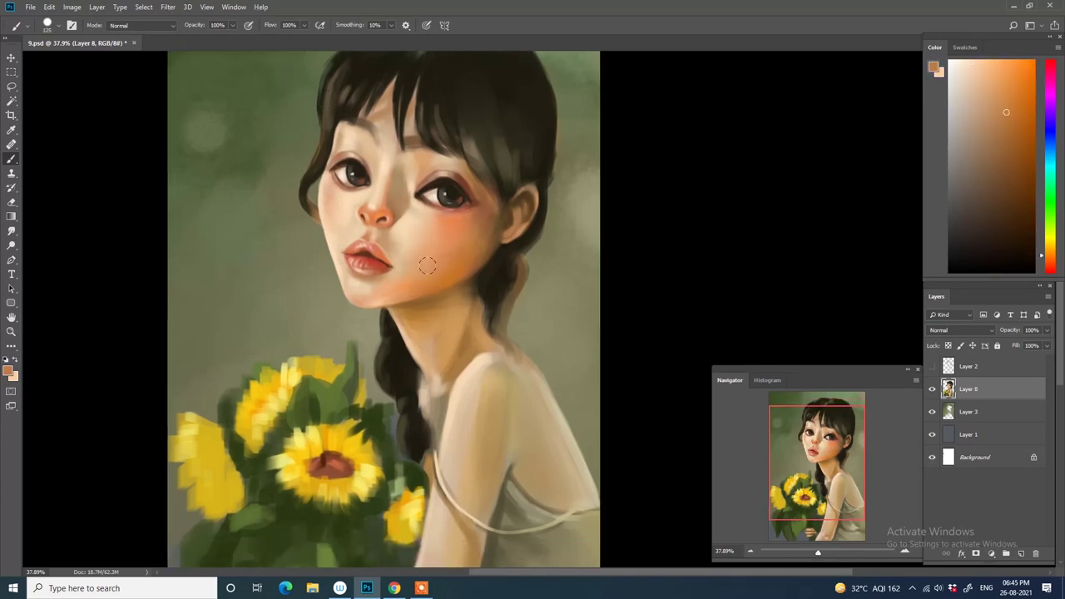
scroll(465, 375, "down", 1)
mouse_move(497, 540)
left_mouse_down()
mouse_move(542, 444)
mouse_move(531, 435)
left_mouse_up()
left_click(549, 449, "alt")
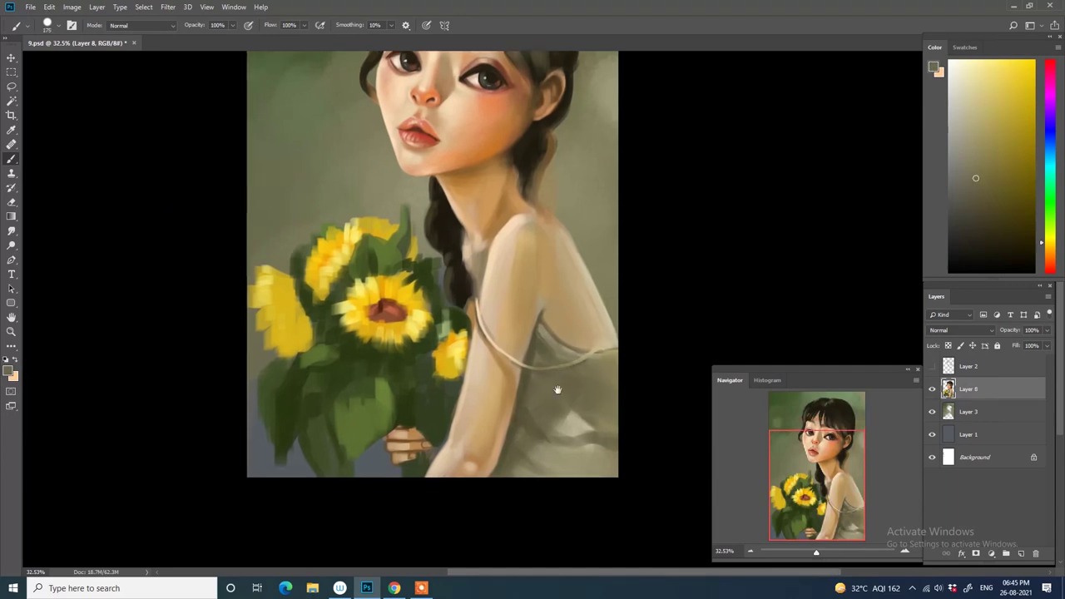
left_click(483, 223, "alt")
scroll(480, 373, "down", 2)
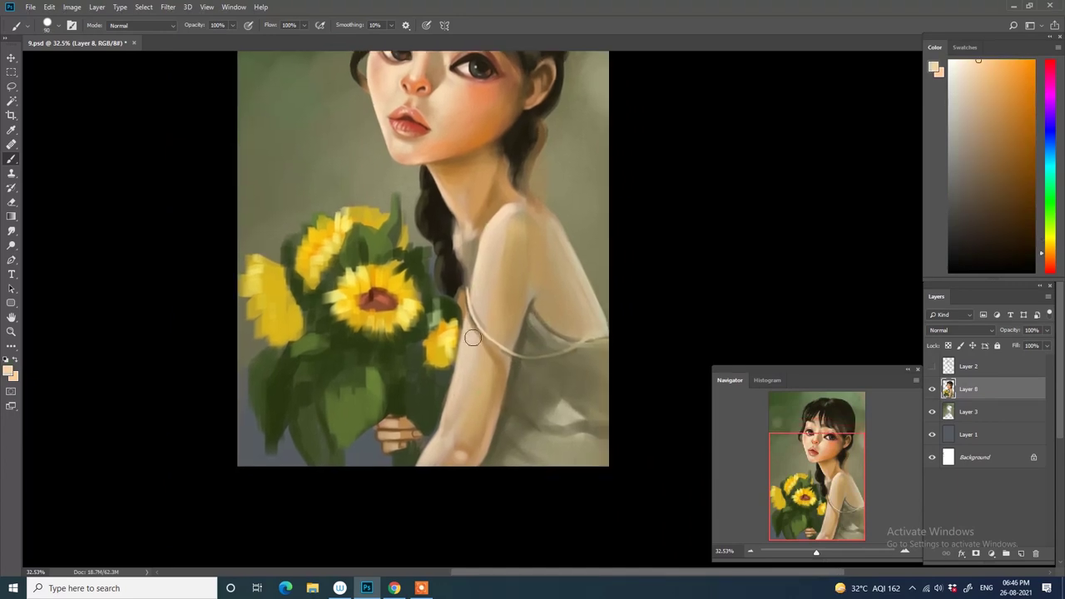
left_click(509, 274, "alt")
- Paint dark olive fabric folds down the dress and near the strap
mouse_move(437, 391)
left_mouse_down()
mouse_move(452, 330)
mouse_move(397, 397)
left_mouse_up()
left_click(451, 330, "alt")
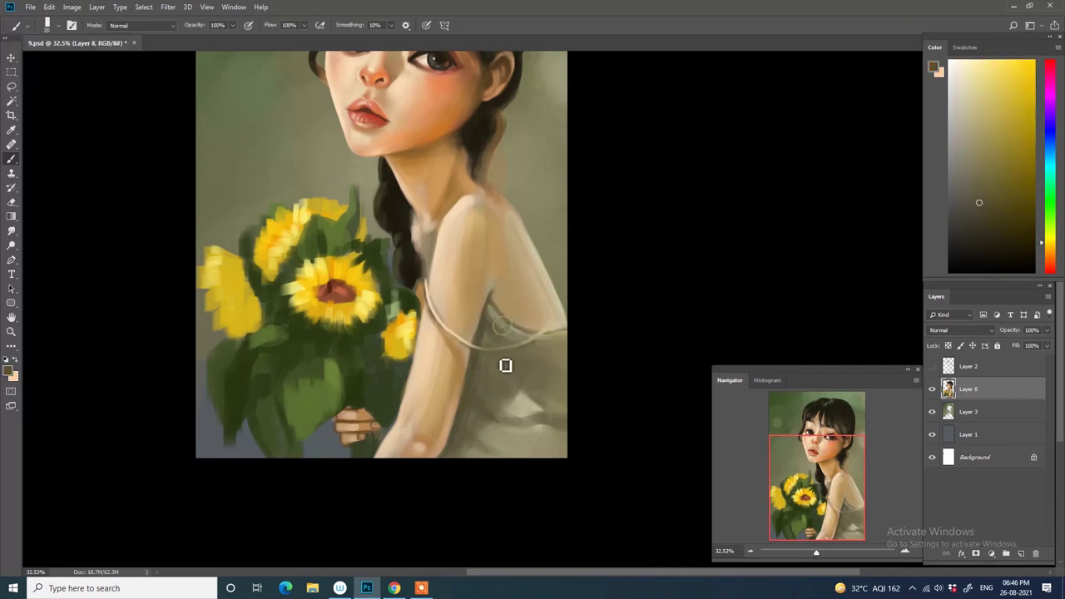
left_click_drag(539, 348, 551, 455)
left_click(539, 344, "alt")
left_click(494, 328, "alt")
left_click_drag(498, 285, 487, 310)
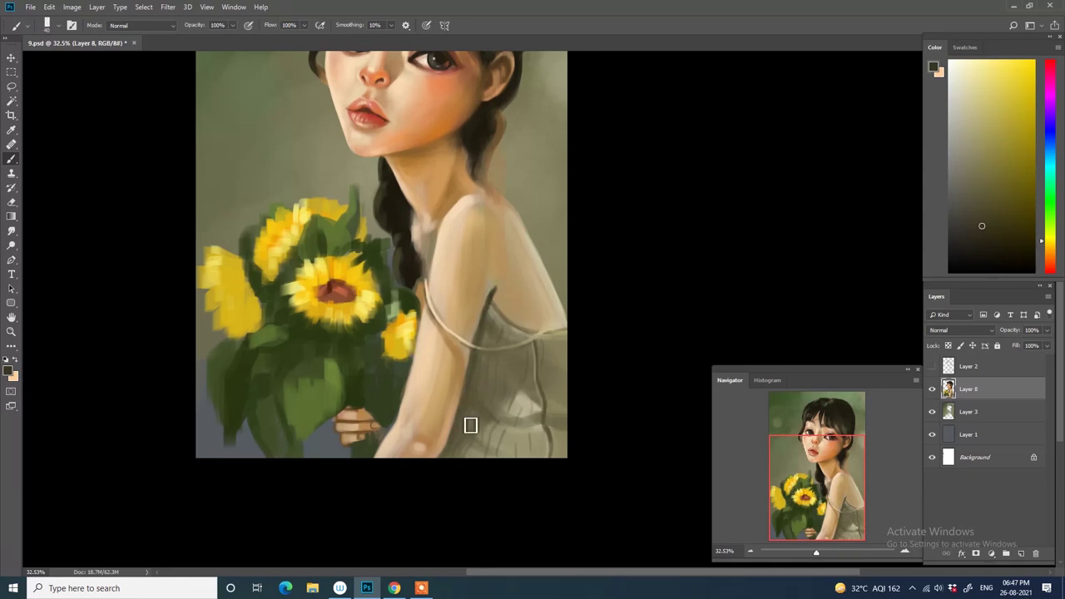
left_click(468, 421, "alt")
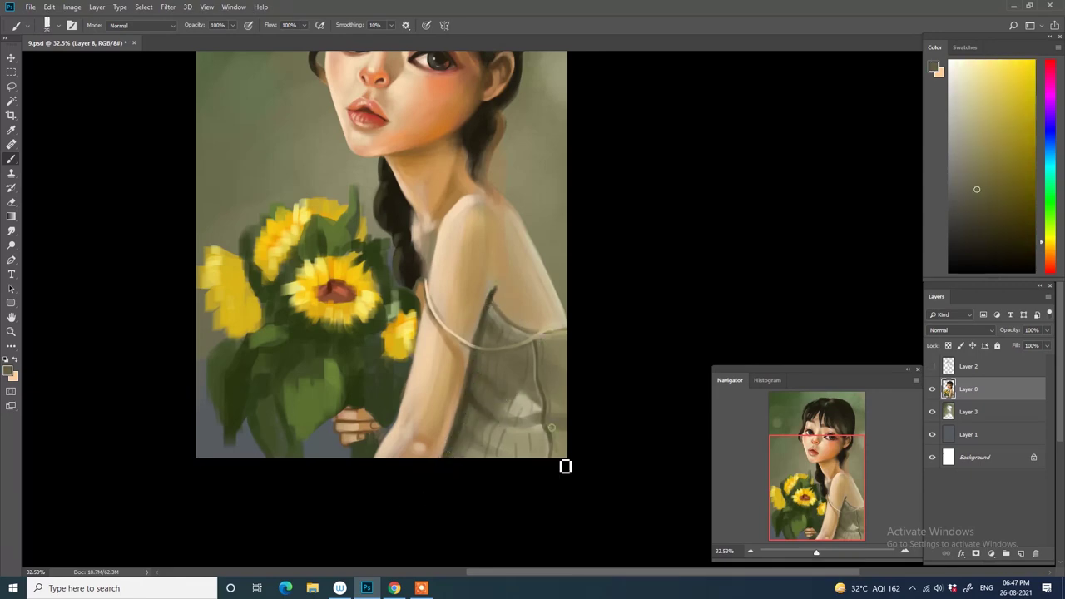
- Blend the face skin with lighter and darker peach tones
scroll(524, 353, "up", 1)
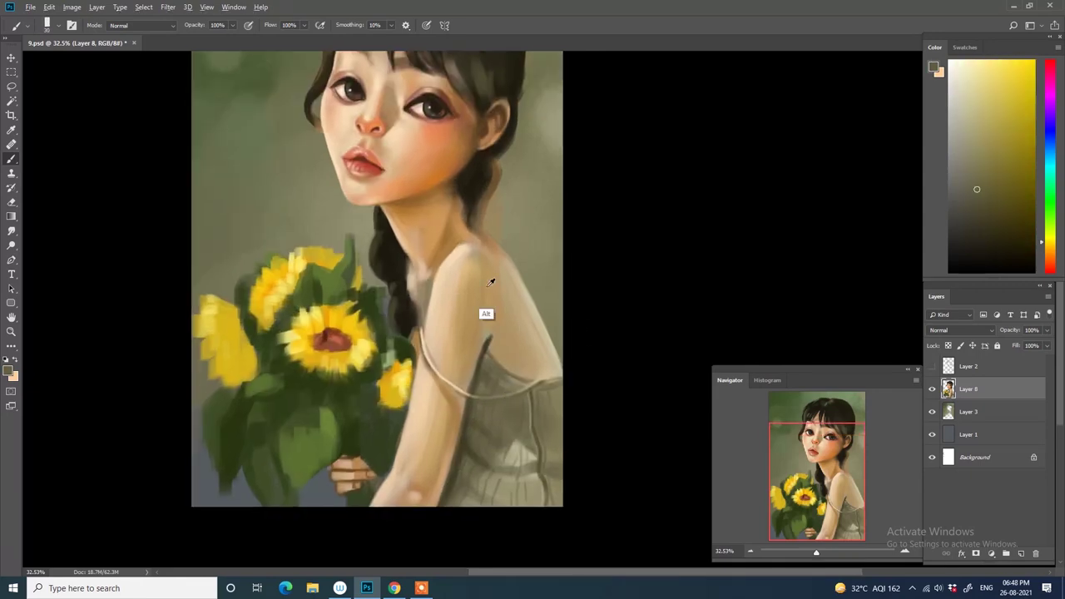
left_click(484, 250, "alt")
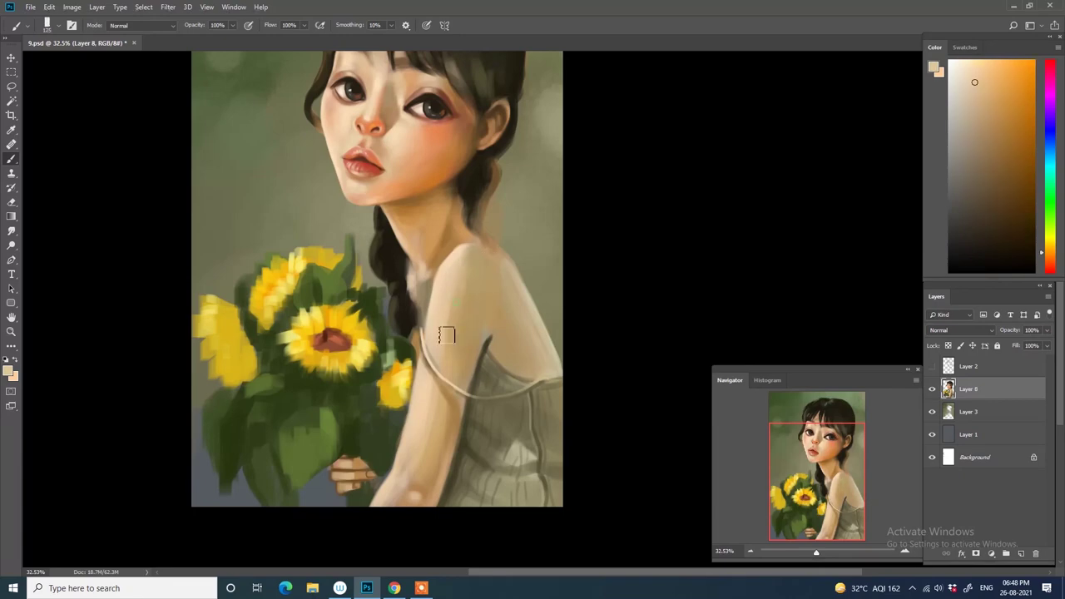
scroll(479, 389, "up", 2)
left_click(478, 388, "alt")
left_click(470, 422, "alt")
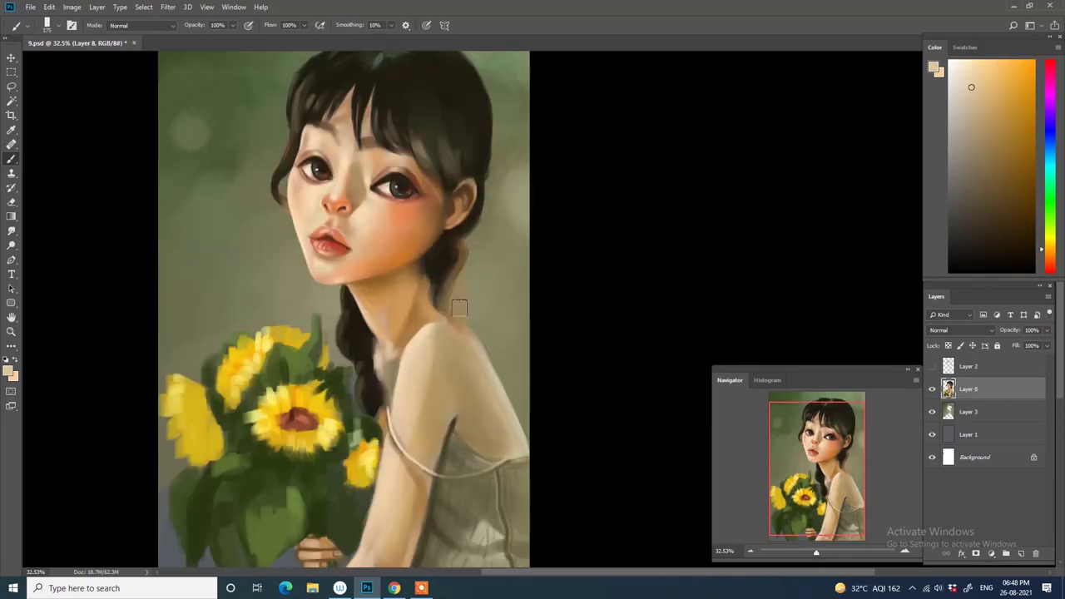
left_click(966, 59)
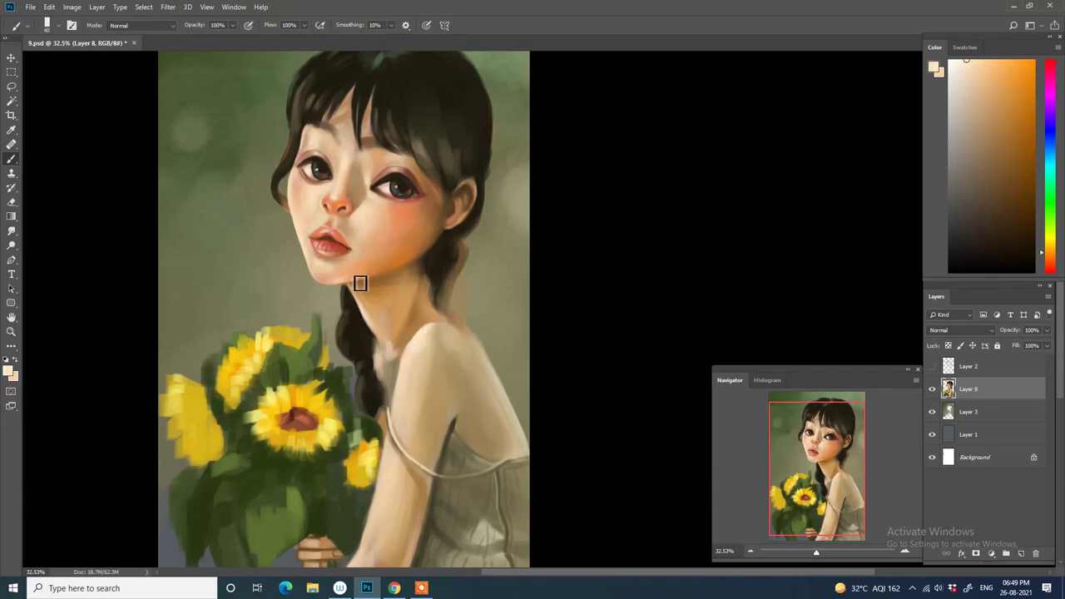
scroll(328, 179, "up", 3)
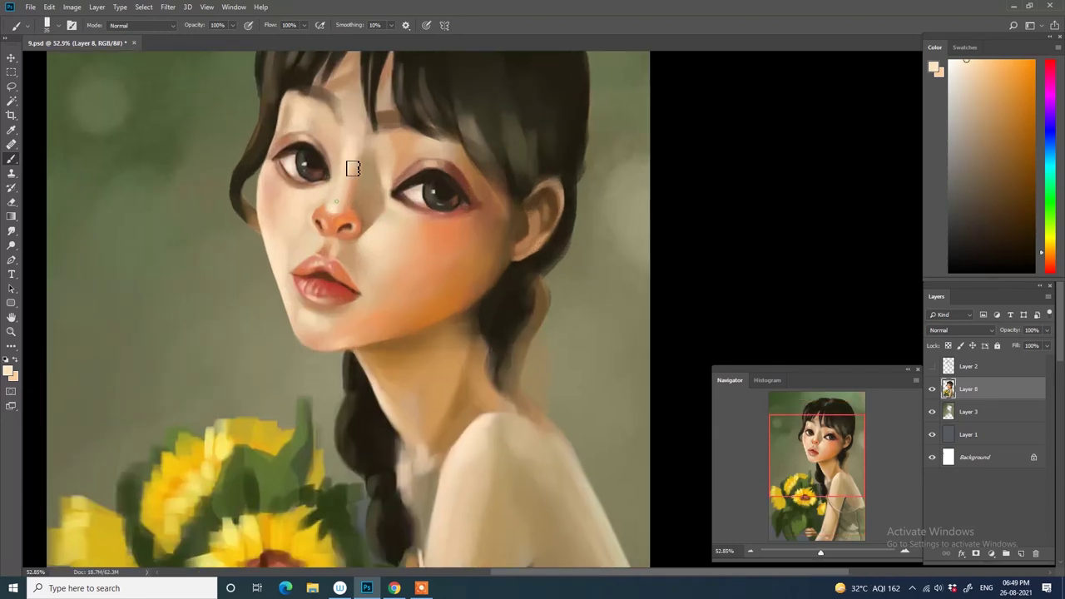
scroll(288, 144, "up", 1)
left_click_drag(333, 219, 368, 224)
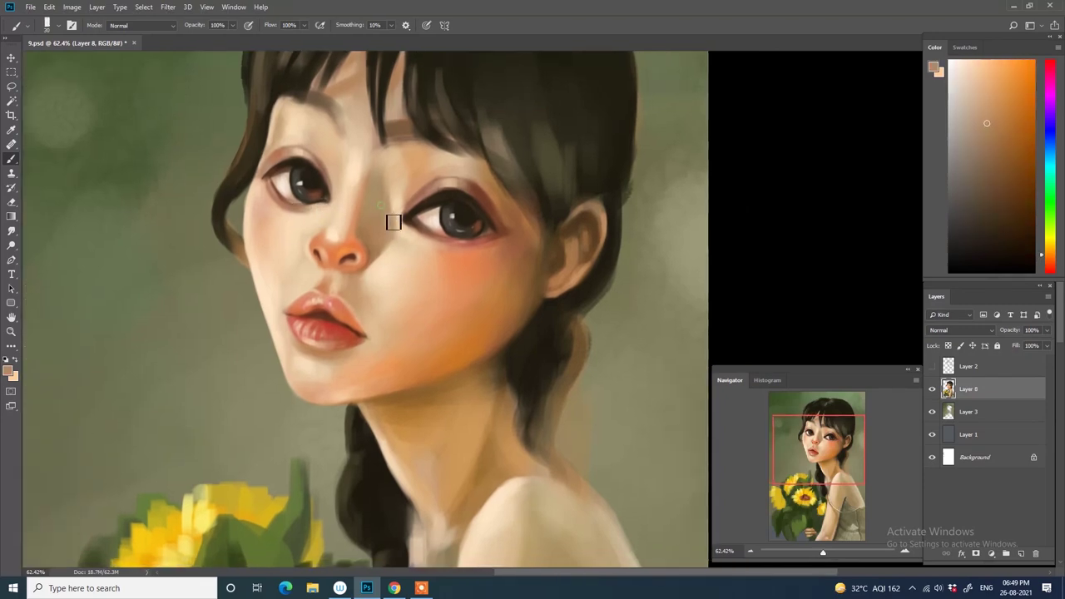
scroll(374, 250, "down", 3)
- Paint very dark green stems across the sunflower bouquet
left_click(481, 373, "alt")
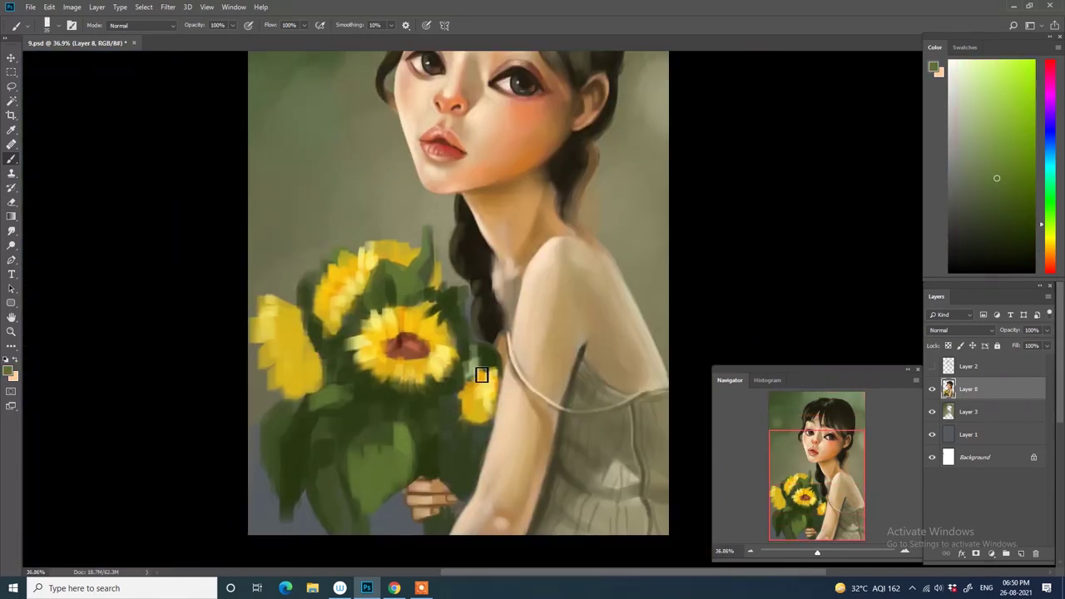
left_click_drag(418, 428, 418, 471)
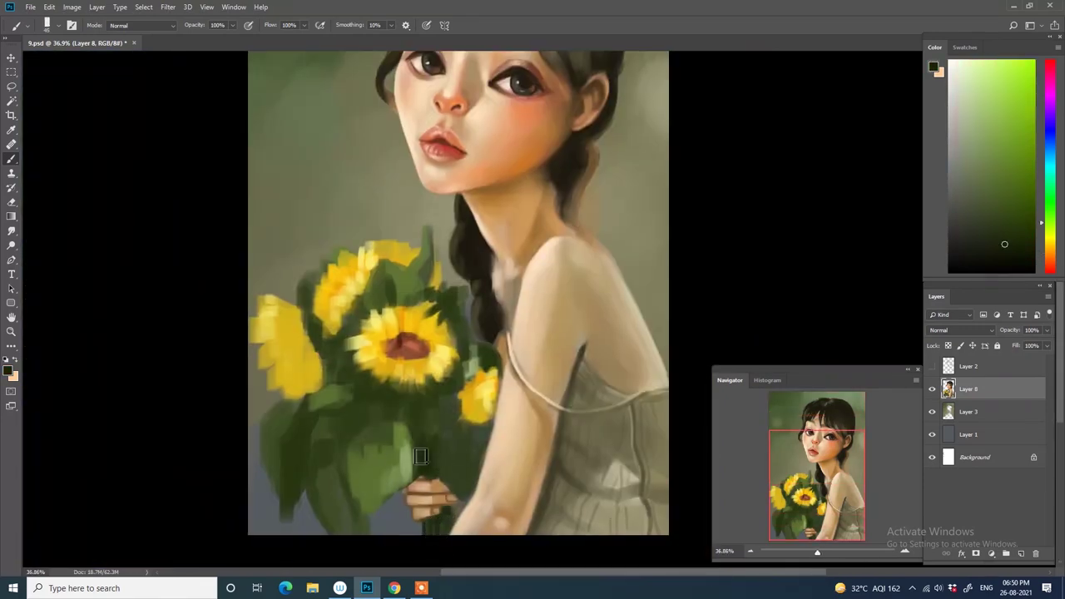
left_click(418, 494, "alt")
left_click(451, 487, "alt")
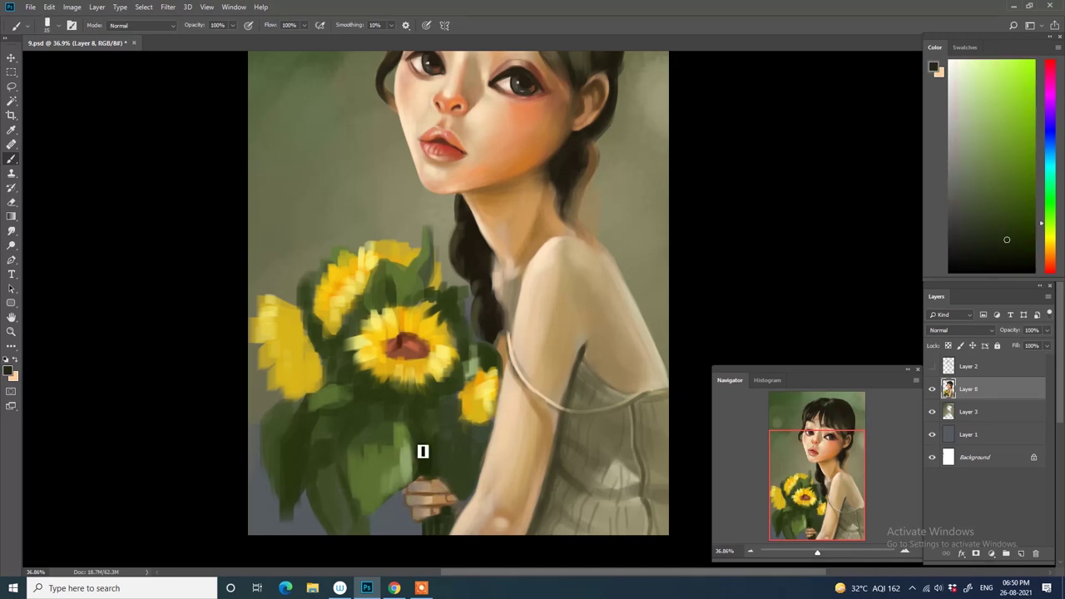
left_click_drag(449, 491, 449, 429)
mouse_move(370, 412)
left_mouse_down()
mouse_move(374, 478)
mouse_move(353, 507)
left_mouse_up()
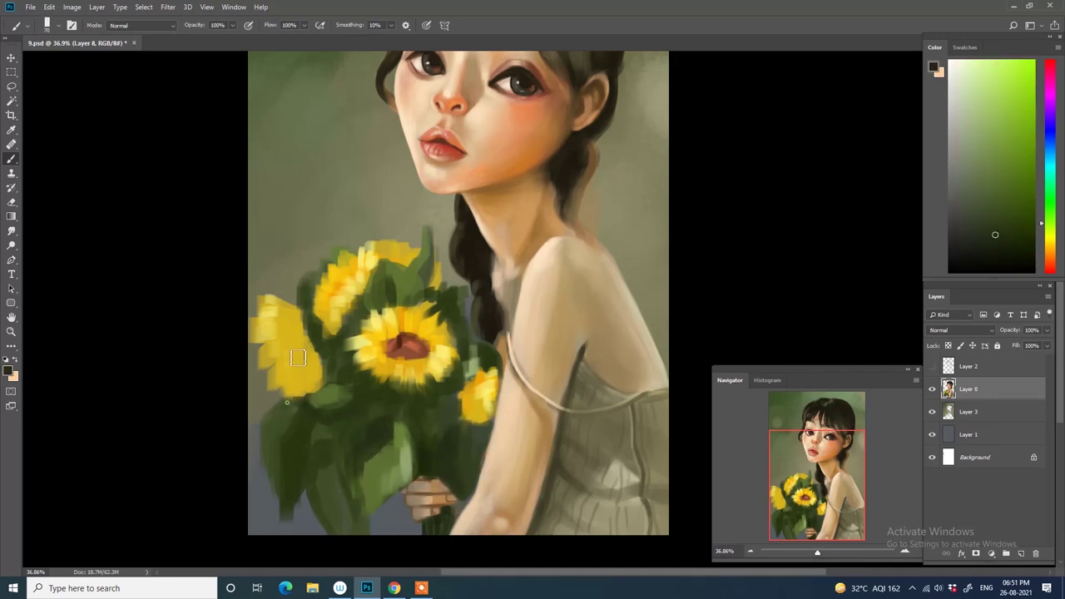
- Add yellow-orange petals to the upper sunflower and olive green over the lower leaves
left_click(277, 355, "alt")
left_click_drag(412, 243, 369, 250)
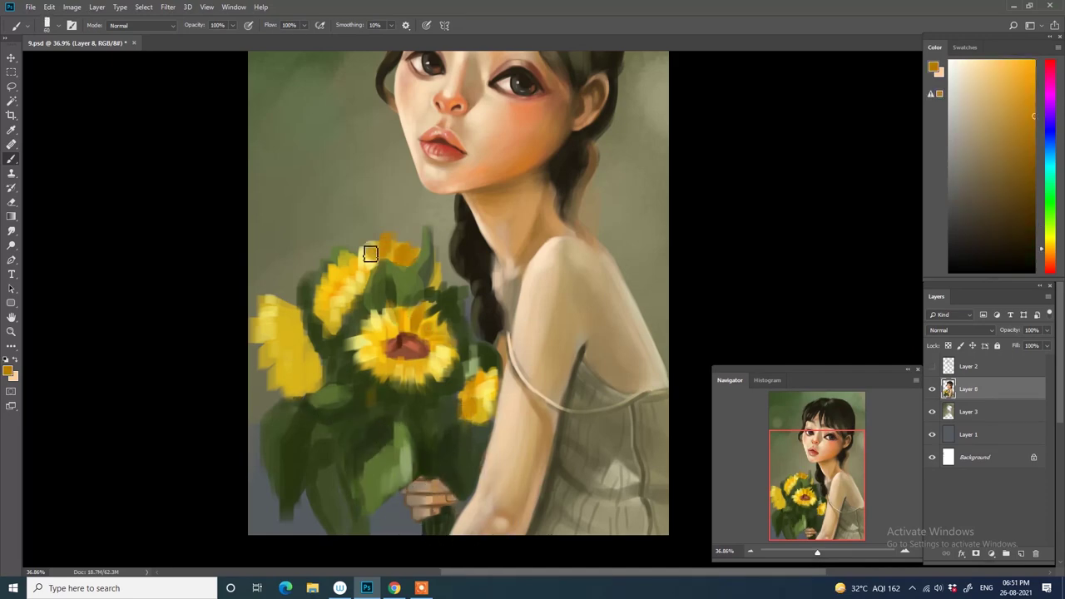
left_click(312, 358, "alt")
mouse_move(319, 494)
left_mouse_down()
mouse_move(291, 409)
mouse_move(325, 469)
left_mouse_up()
- Shade the arm with lighter and darker skin strokes along its edge
scroll(452, 485, "up", 3)
left_click(517, 404, "alt")
mouse_move(516, 404)
left_mouse_down()
mouse_move(486, 355)
mouse_move(444, 487)
mouse_move(336, 562)
left_mouse_up()
left_click(446, 349, "alt")
left_click(457, 372, "alt")
left_click_drag(457, 373, 501, 313)
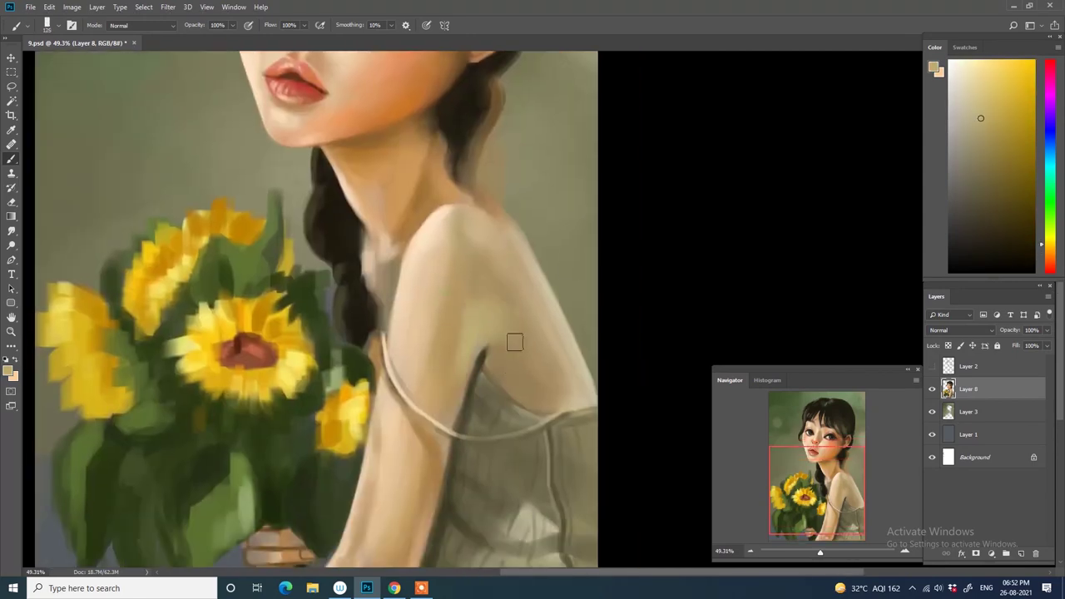
scroll(502, 314, "down", 2)
left_click_drag(473, 244, 421, 483)
scroll(421, 483, "up", 2)
left_click(396, 382, "alt")
key("ctrl+shift+alt+n")
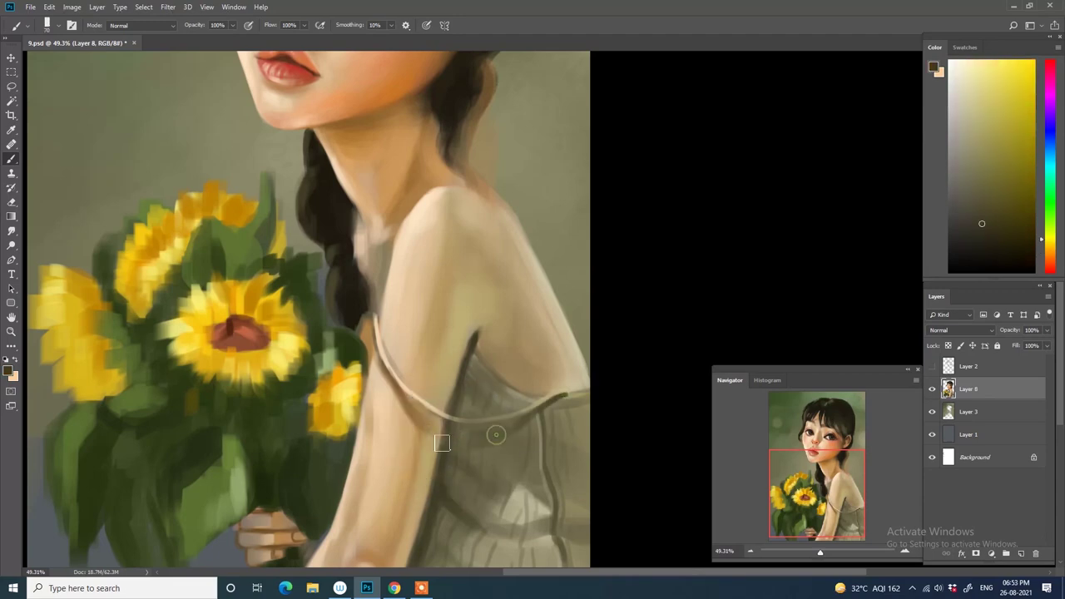
- Paint a dark hair strand below the ear and beside the neck
left_click_drag(468, 435, 507, 357)
left_click_drag(492, 303, 510, 312)
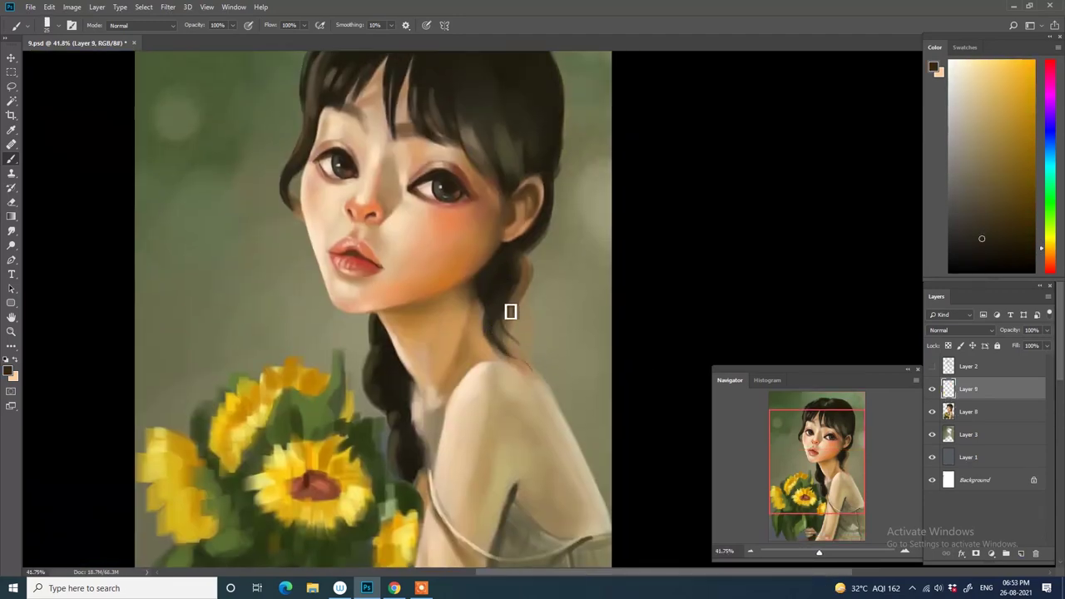
scroll(573, 294, "up", 2)
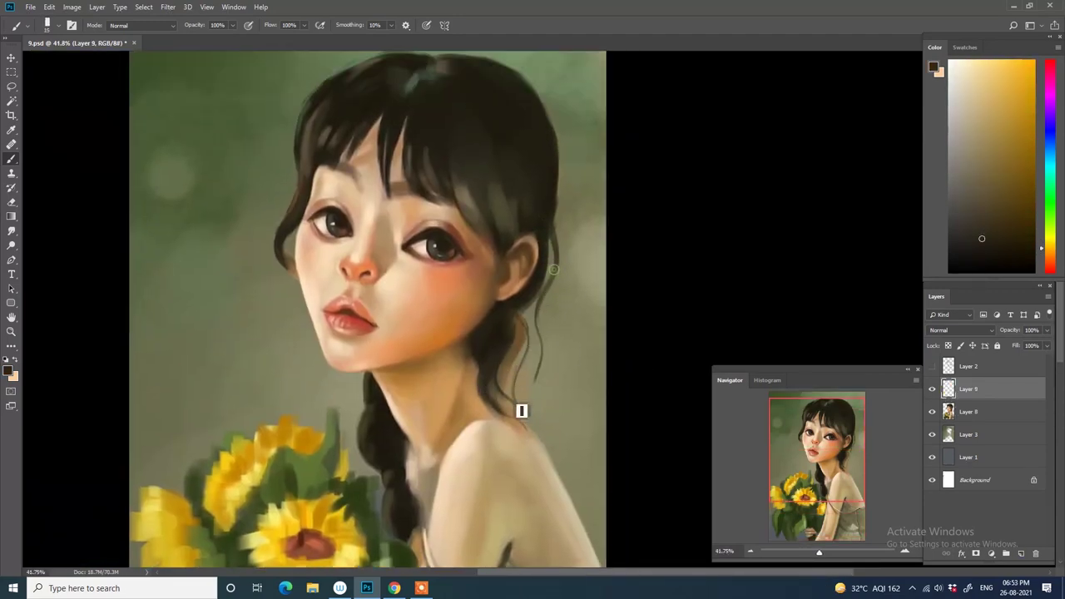
scroll(371, 395, "up", 1)
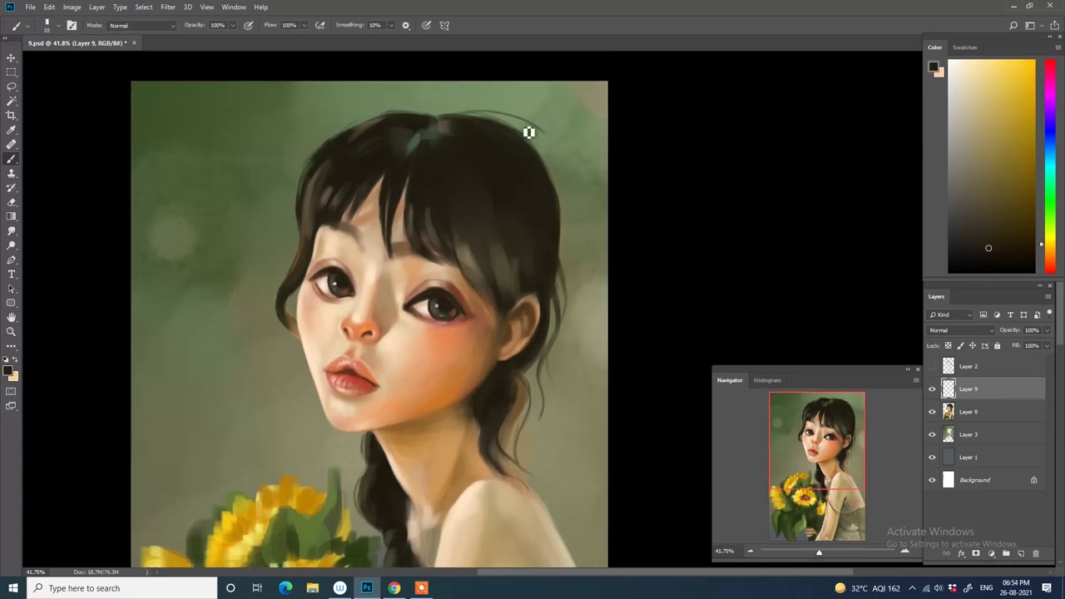
scroll(490, 237, "up", 2)
- Add faint light green strands over the crown, then sample dark and lighter brown hair colours
left_click(426, 187, "alt")
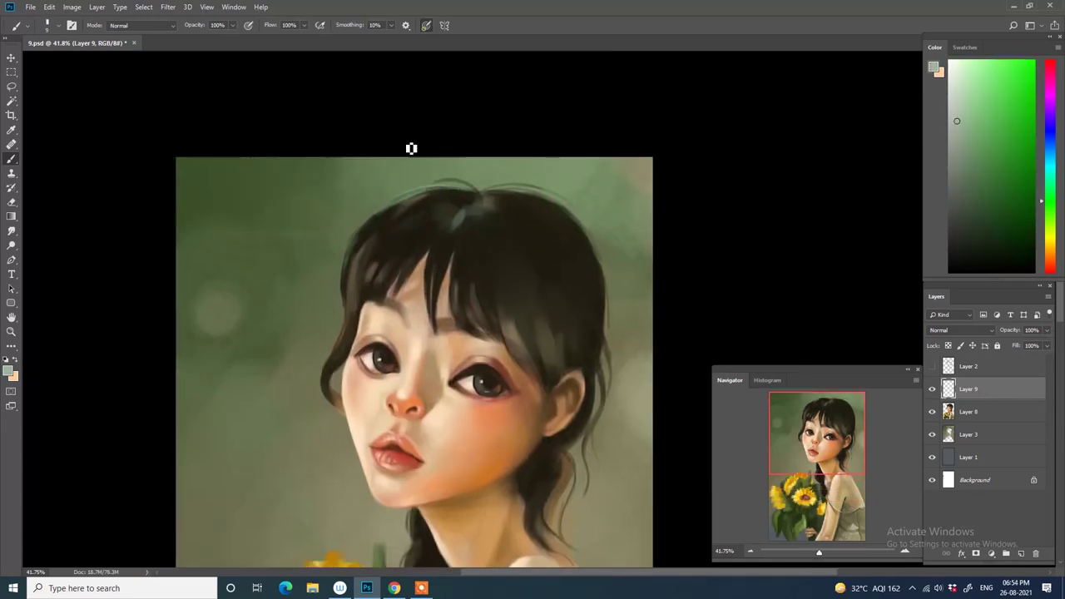
left_click_drag(482, 202, 516, 198)
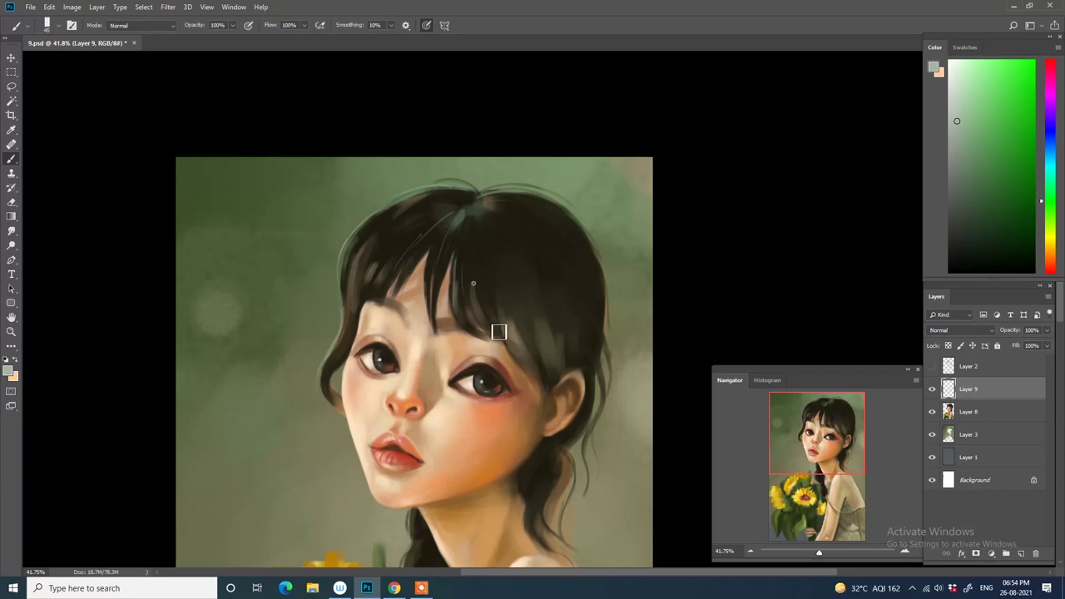
left_click(499, 188, "alt")
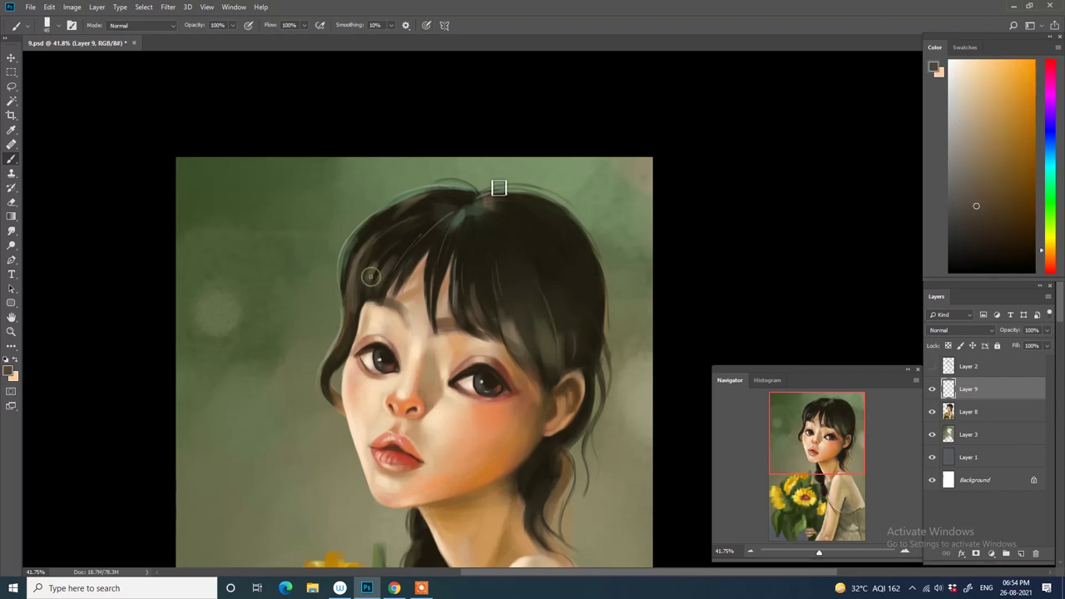
scroll(544, 230, "up", 1)
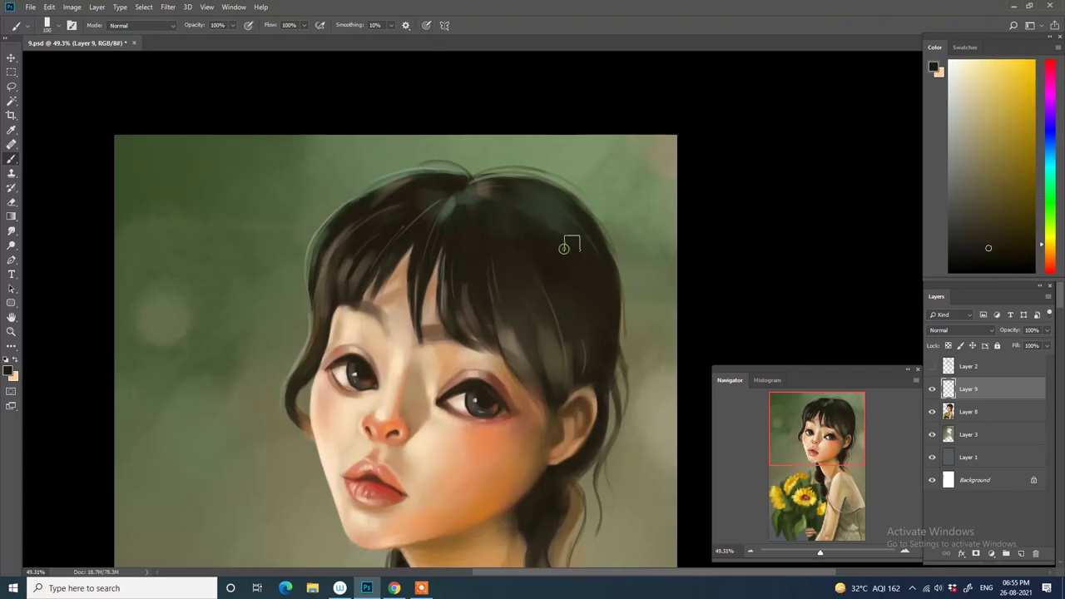
left_click(475, 236, "alt")
scroll(499, 248, "down", 1)
left_click(466, 332, "alt")
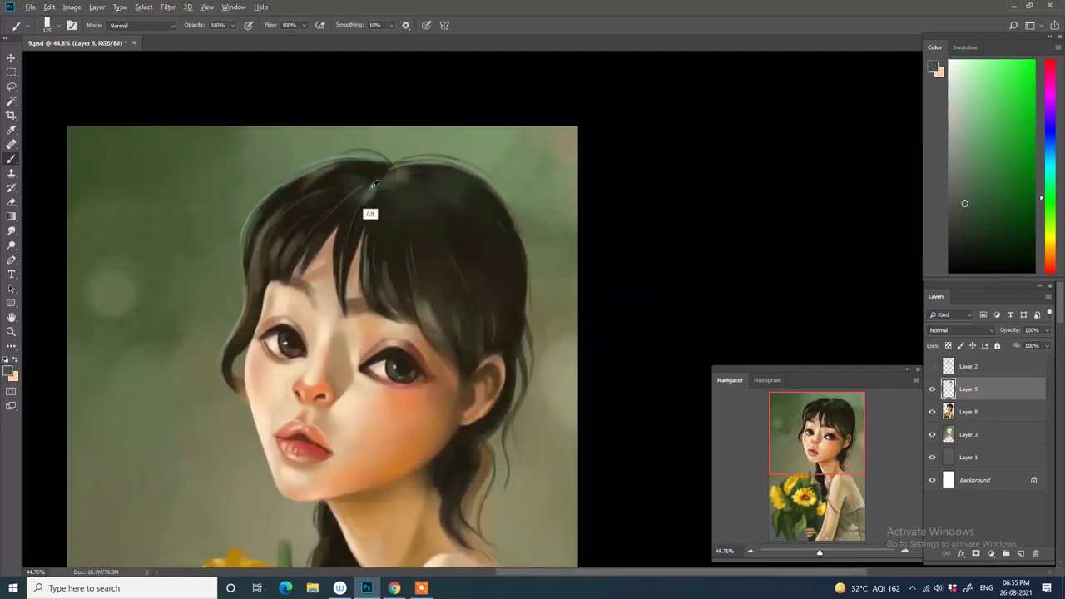
left_click(341, 257, "alt")
left_click(370, 205, "alt")
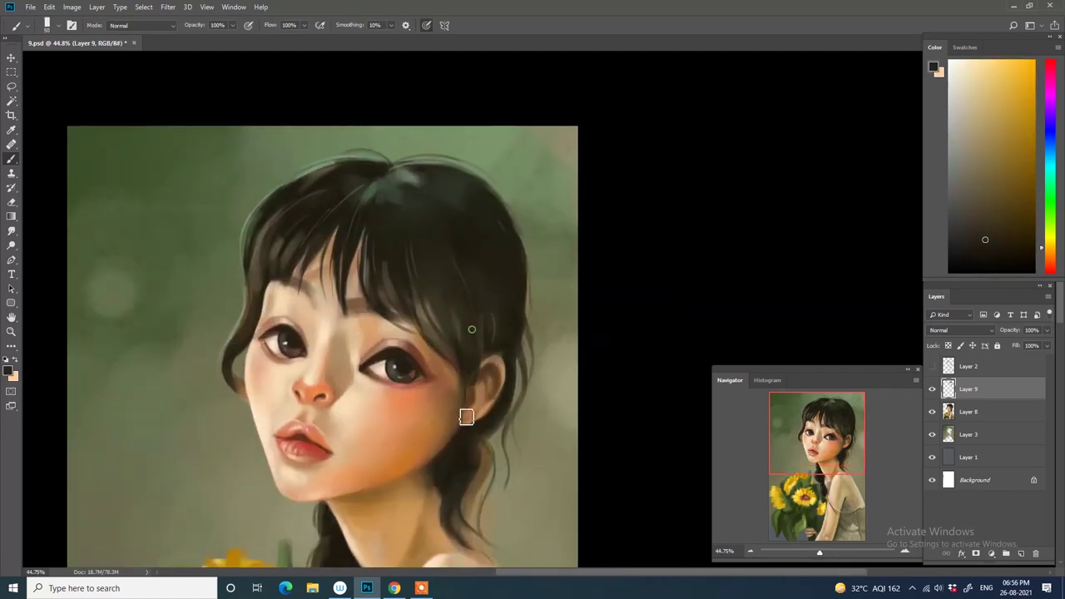
scroll(458, 225, "down", 3)
scroll(475, 228, "up", 3)
left_click(494, 236, "alt")
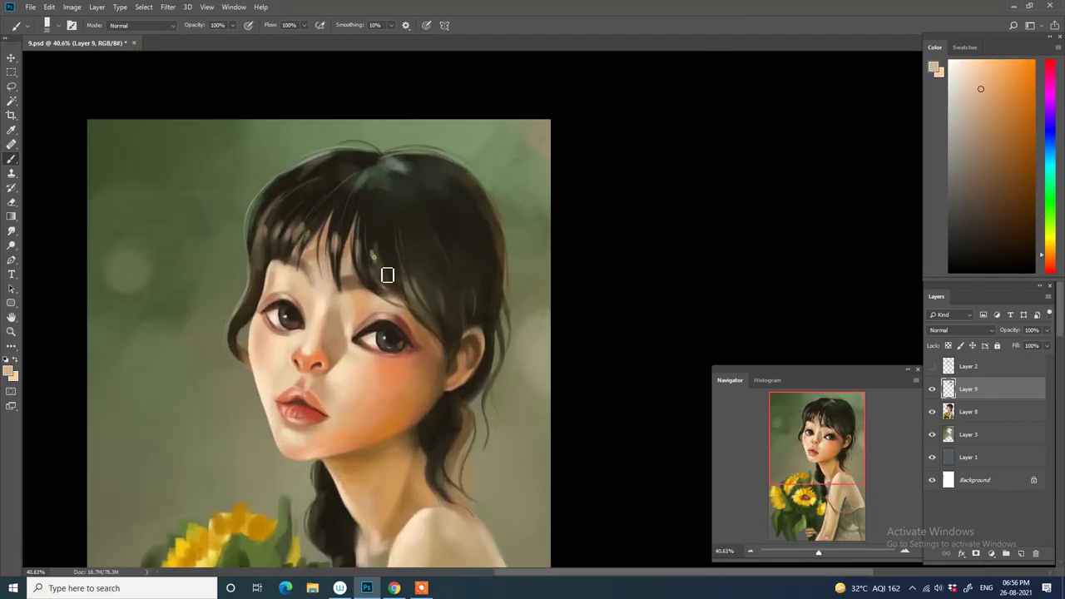
- Repaint the eye area with reddish and very dark browns sampled from the hair and eyes
scroll(311, 199, "up", 2)
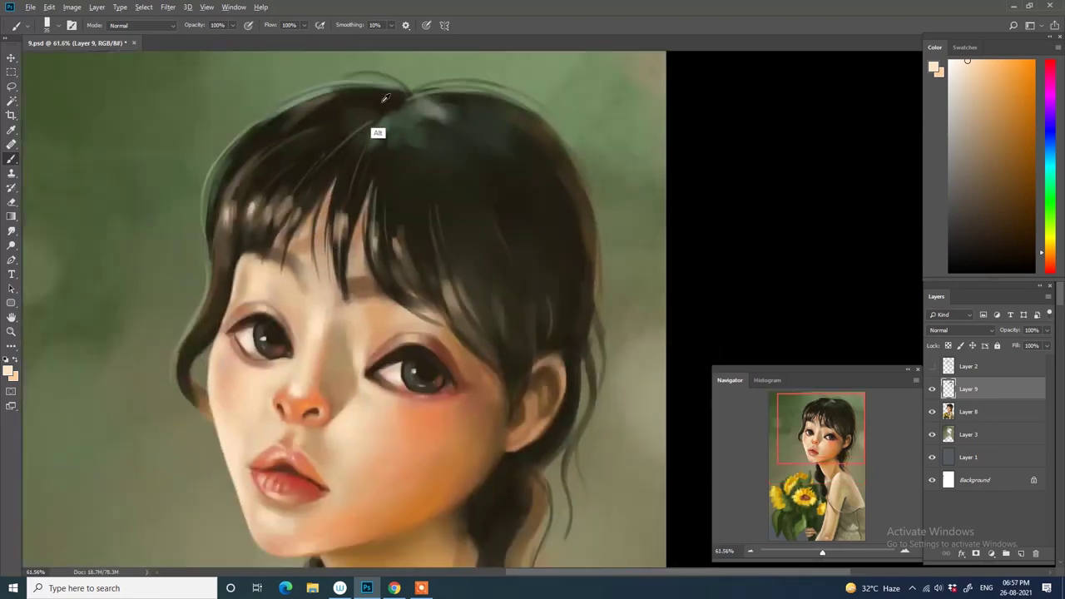
left_click(380, 120, "alt")
scroll(430, 172, "down", 3)
scroll(433, 200, "up", 2)
left_click(440, 219, "alt")
left_click(478, 225, "alt")
left_click(498, 229, "alt")
scroll(351, 244, "down", 1)
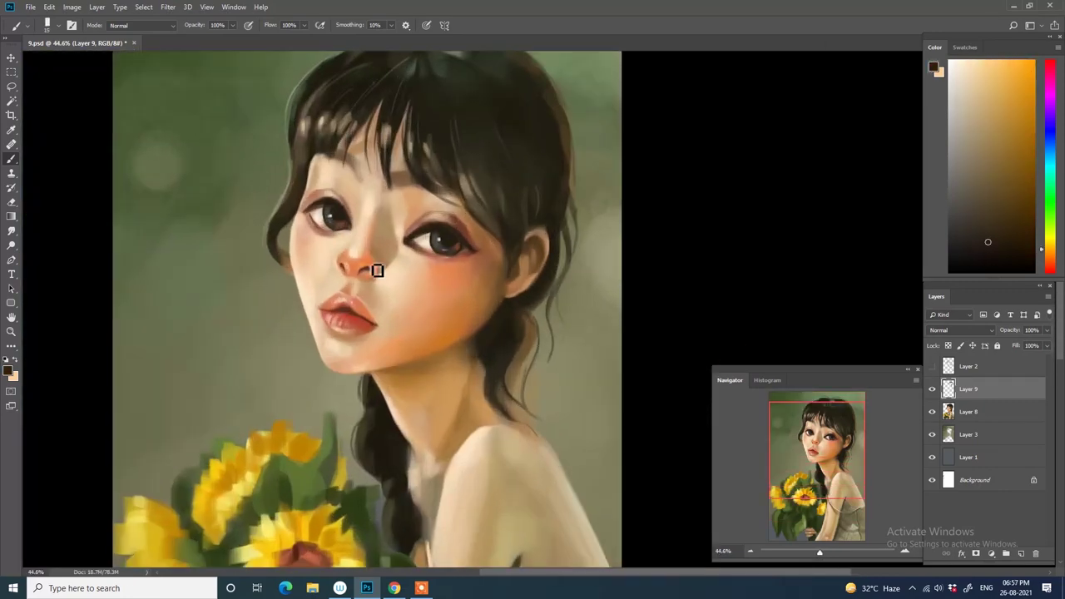
scroll(416, 285, "down", 3)
scroll(455, 245, "up", 3)
- Touch up the skin around the eyes with sampled light peach and dark brown tones
left_click(434, 235, "alt")
left_click(424, 259, "alt")
scroll(428, 265, "up", 1)
left_click(441, 223, "alt")
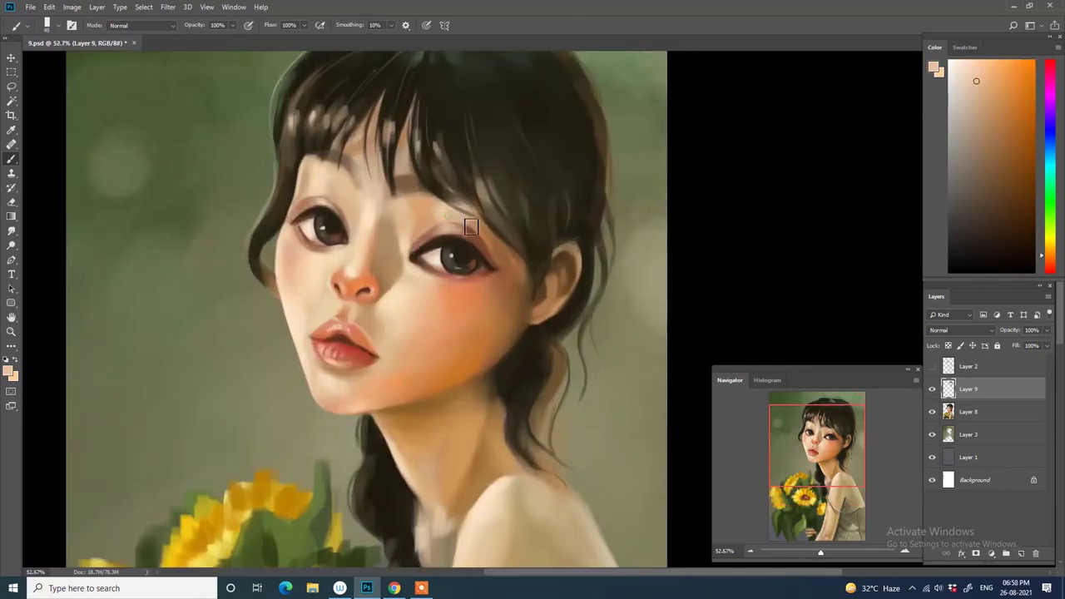
scroll(499, 204, "down", 1)
scroll(447, 255, "down", 3)
scroll(332, 266, "up", 1)
scroll(361, 426, "up", 1)
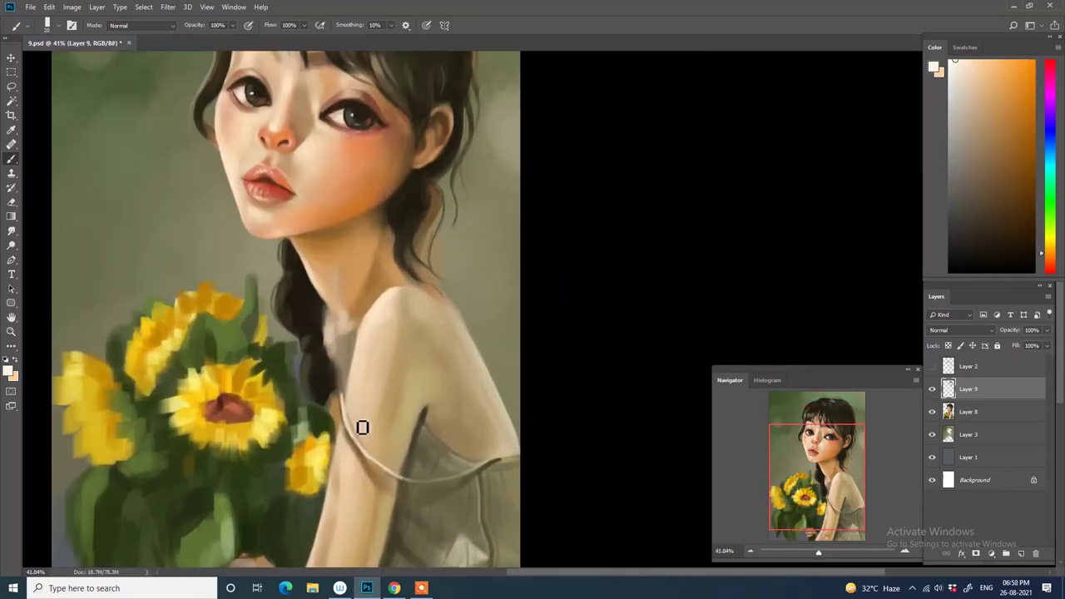
left_click_drag(358, 440, 411, 361)
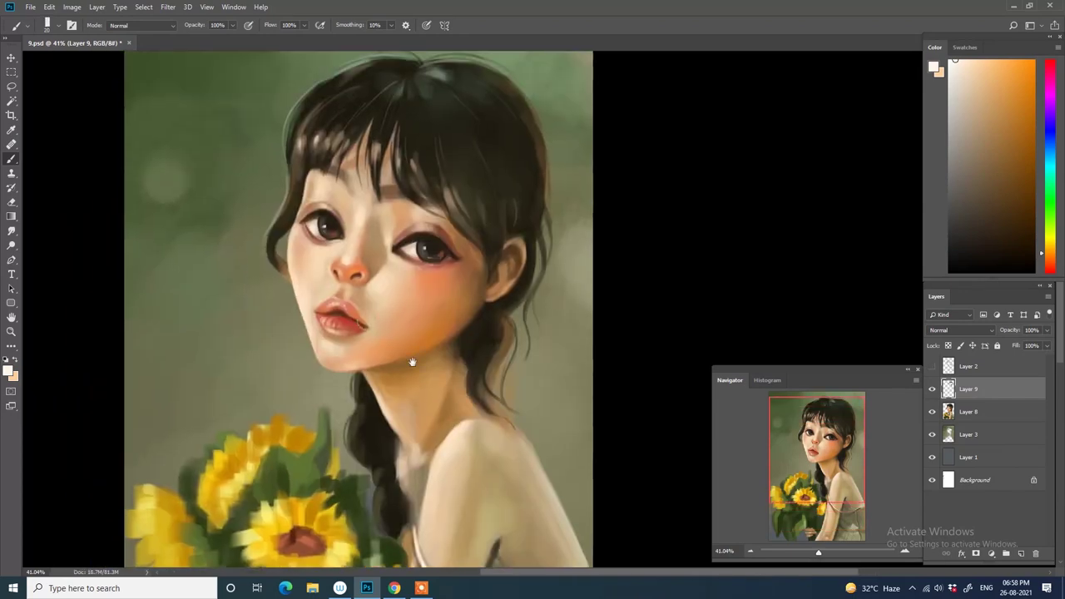
scroll(352, 277, "up", 2)
left_click(337, 253, "alt")
scroll(397, 277, "up", 2)
scroll(417, 221, "up", 2)
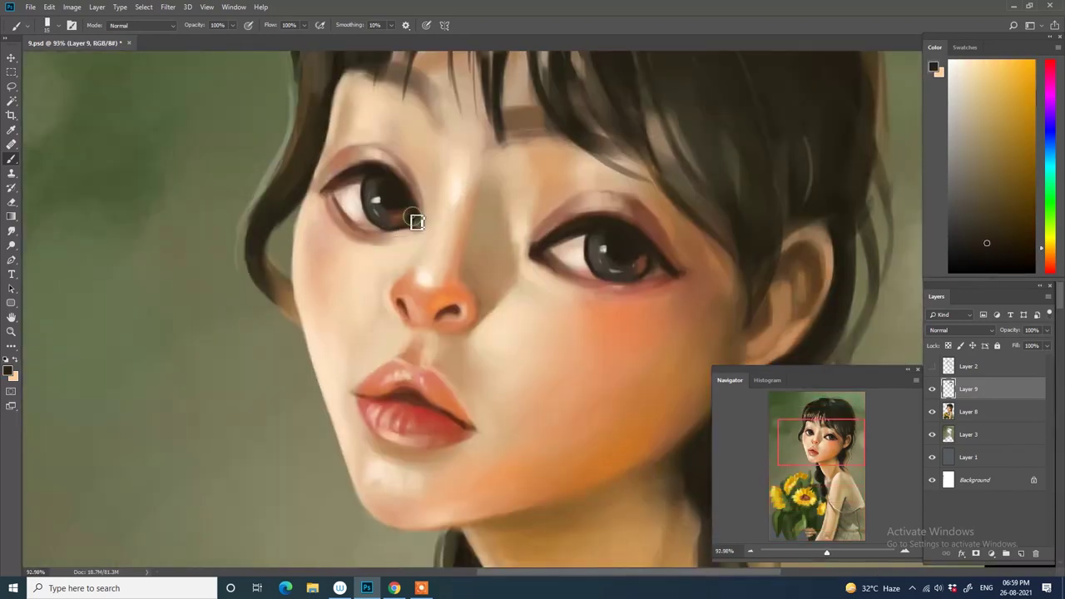
scroll(602, 235, "down", 3)
scroll(566, 225, "up", 3)
left_click(571, 238, "alt")
left_click(560, 258, "alt")
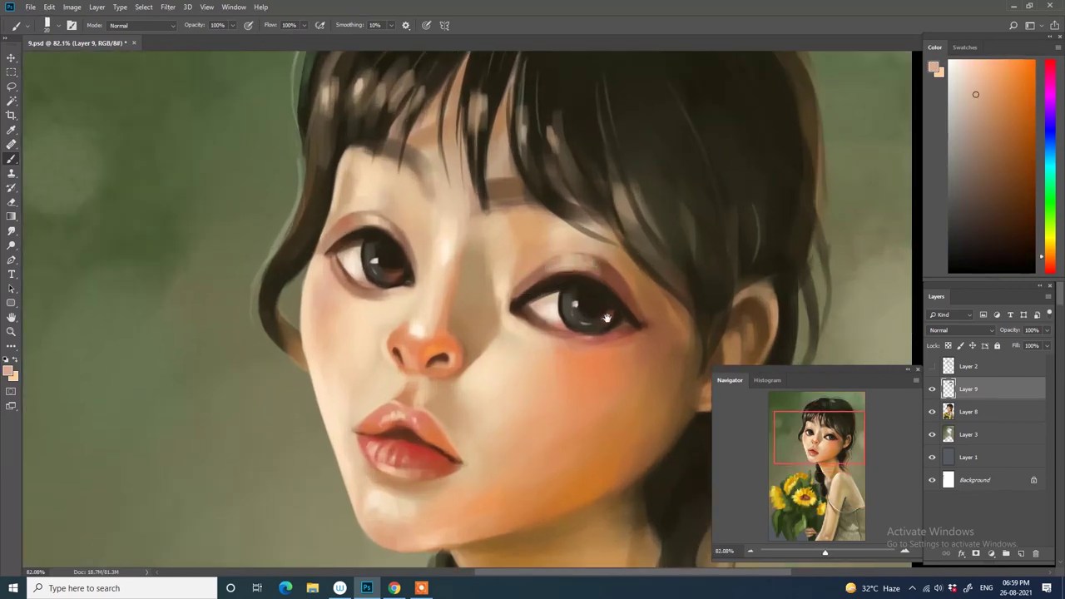
scroll(558, 265, "down", 3)
- Warm the right cheek and jawline with peach-orange blush sampled from the cheek
left_click(535, 239, "alt")
left_click(488, 287, "alt")
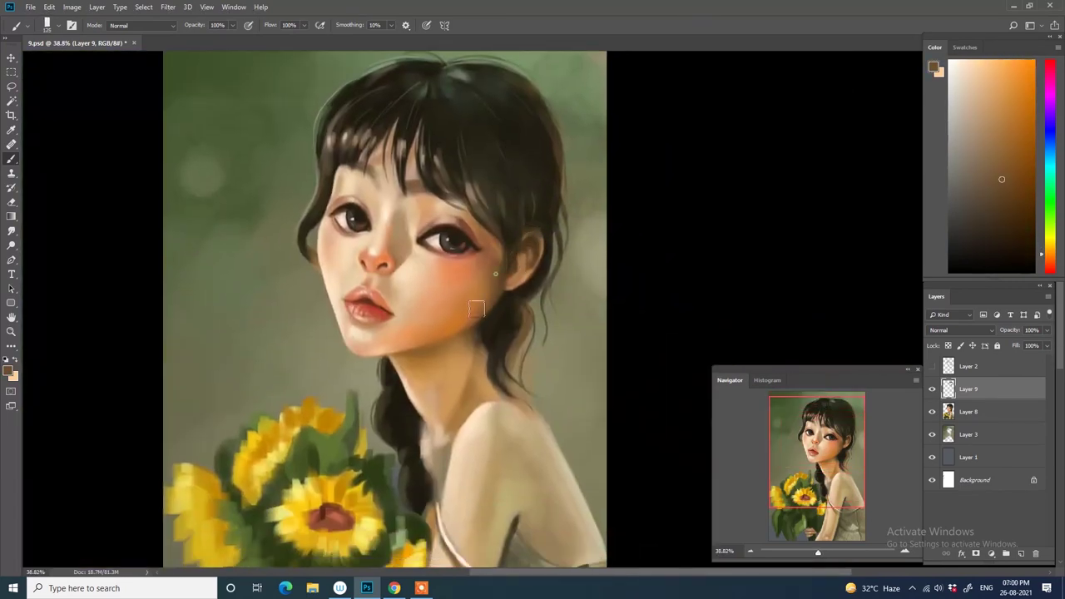
scroll(487, 278, "up", 1)
left_click(456, 311, "alt")
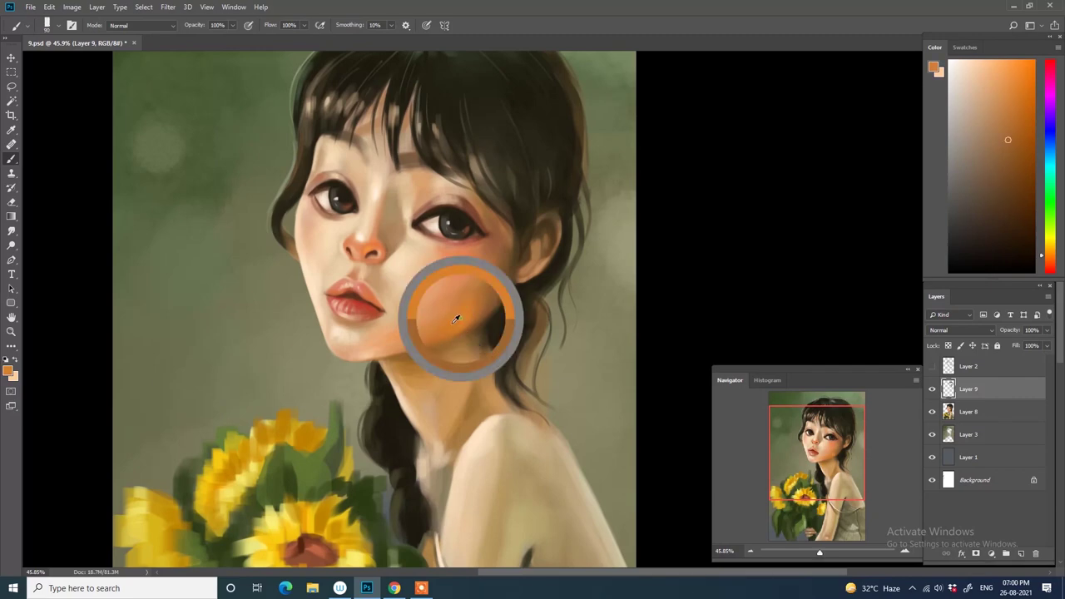
scroll(427, 340, "up", 2)
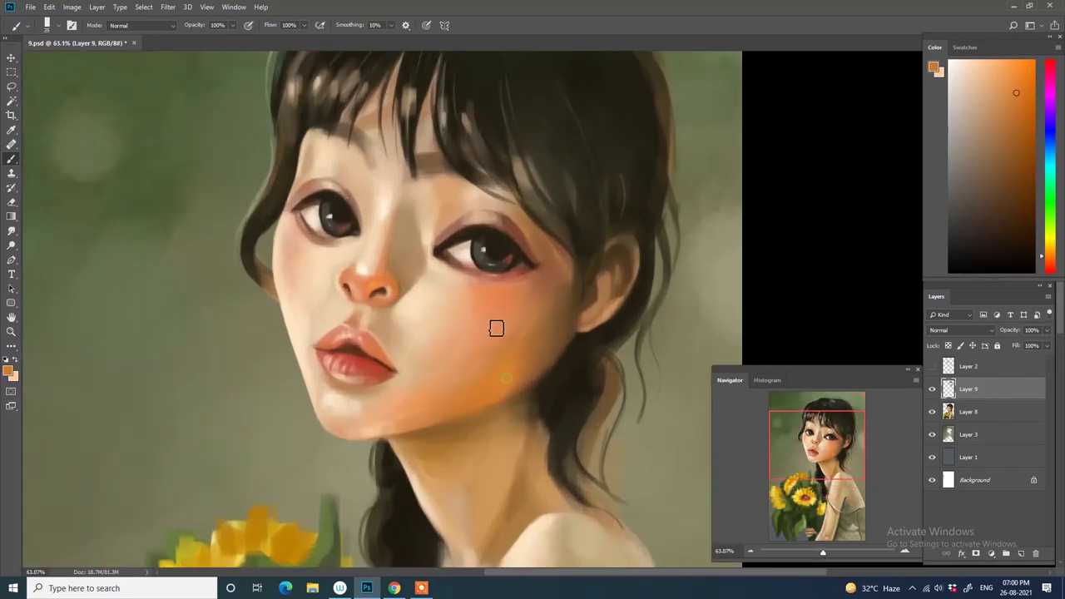
left_click_drag(415, 398, 431, 324)
scroll(371, 272, "down", 3)
scroll(578, 392, "up", 2)
left_click(475, 311, "alt")
left_click(499, 318, "alt")
scroll(491, 308, "down", 2)
- Repaint the dress with its own sampled mid and darker tones
left_click(554, 369, "alt")
left_click(506, 349, "alt")
left_click(496, 340, "alt")
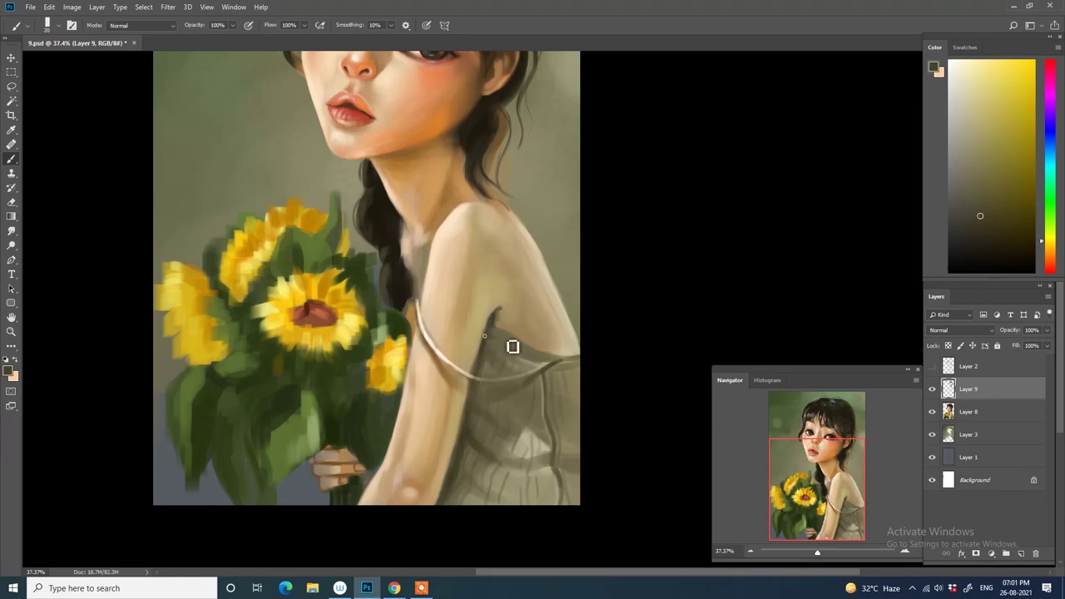
left_click(557, 354, "alt")
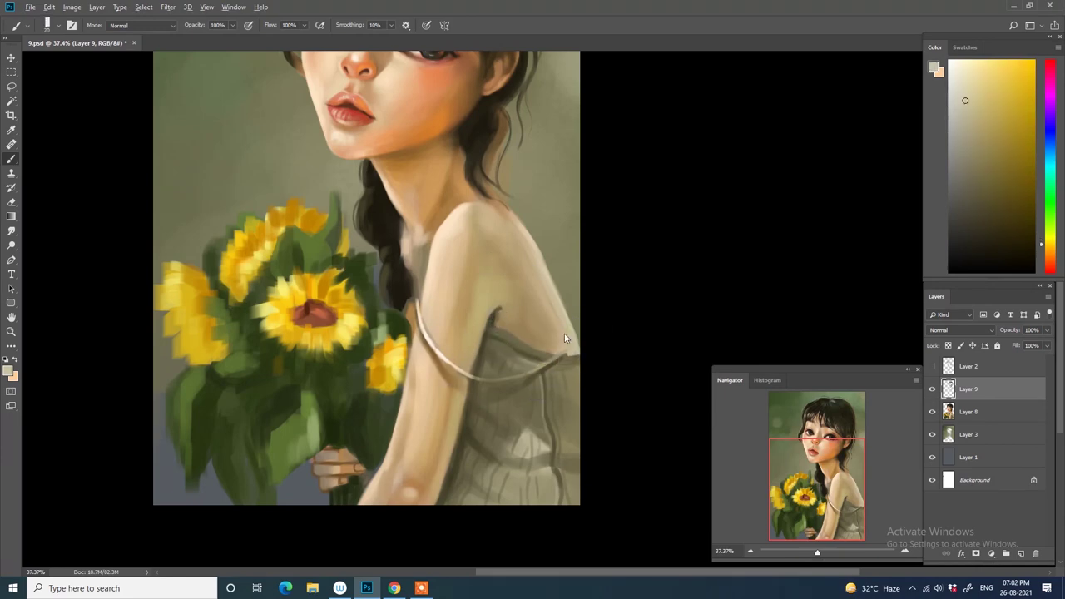
- Refine the shoulder with light peach and yellower skin tones sampled from the painting
left_click(493, 318, "alt")
left_click(494, 344, "alt")
left_click(501, 310, "alt")
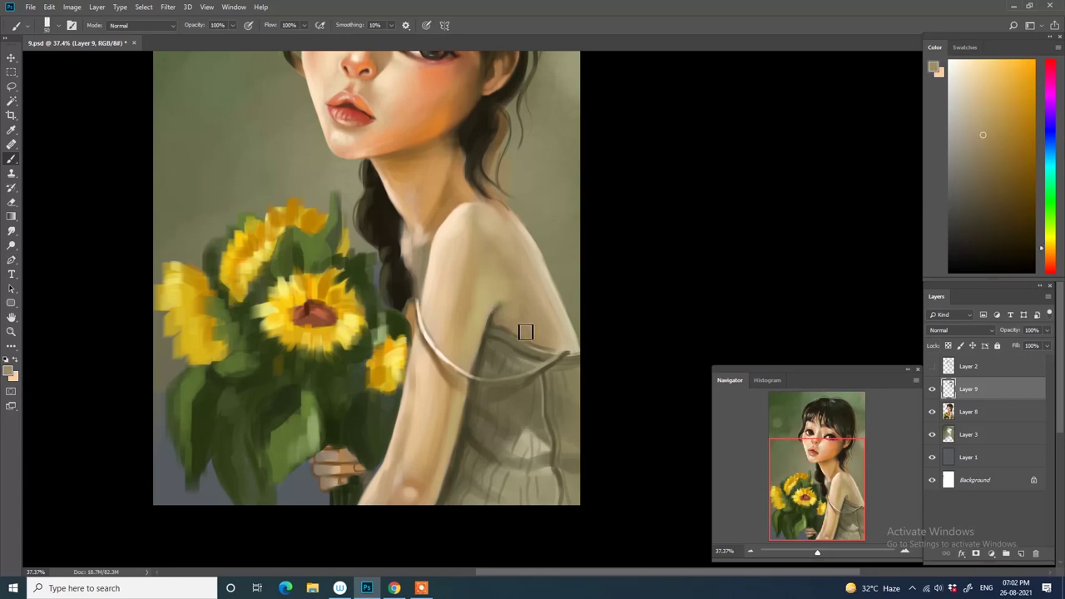
left_click(436, 311, "alt")
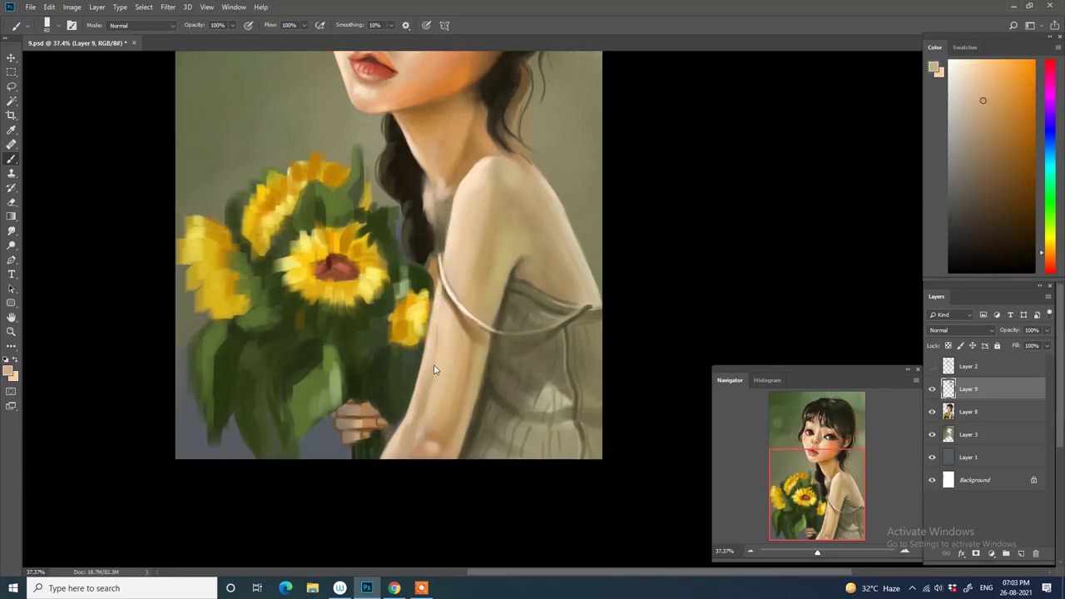
left_click(489, 338, "alt")
- Deepen the lower-left sunflower leaves with sampled greens and yellows, then select Layer 3
left_click_drag(533, 373, 604, 260)
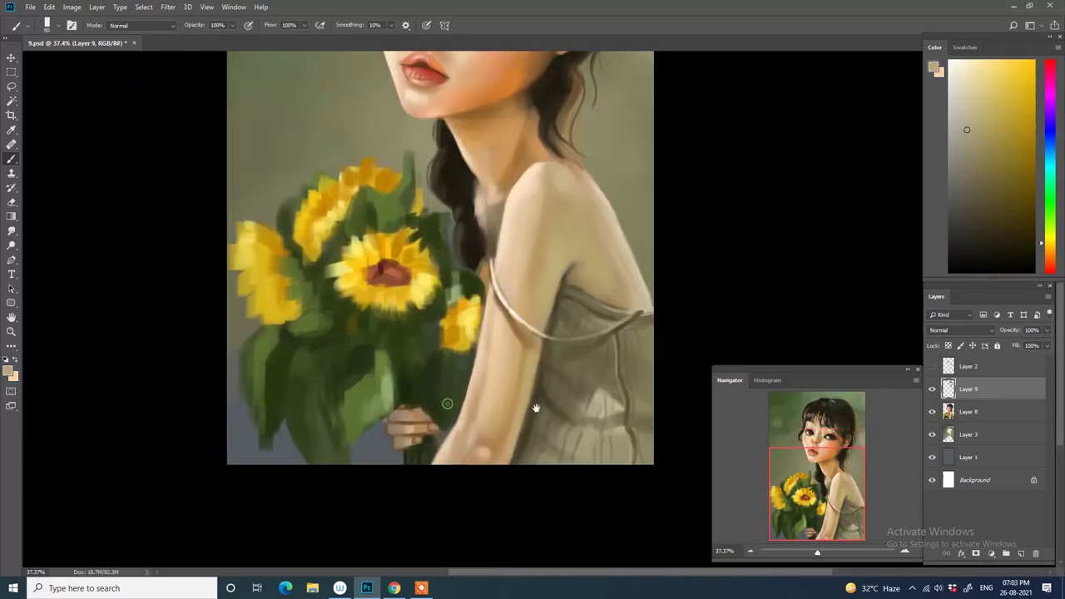
left_click_drag(390, 391, 432, 447)
left_click(363, 424, "alt")
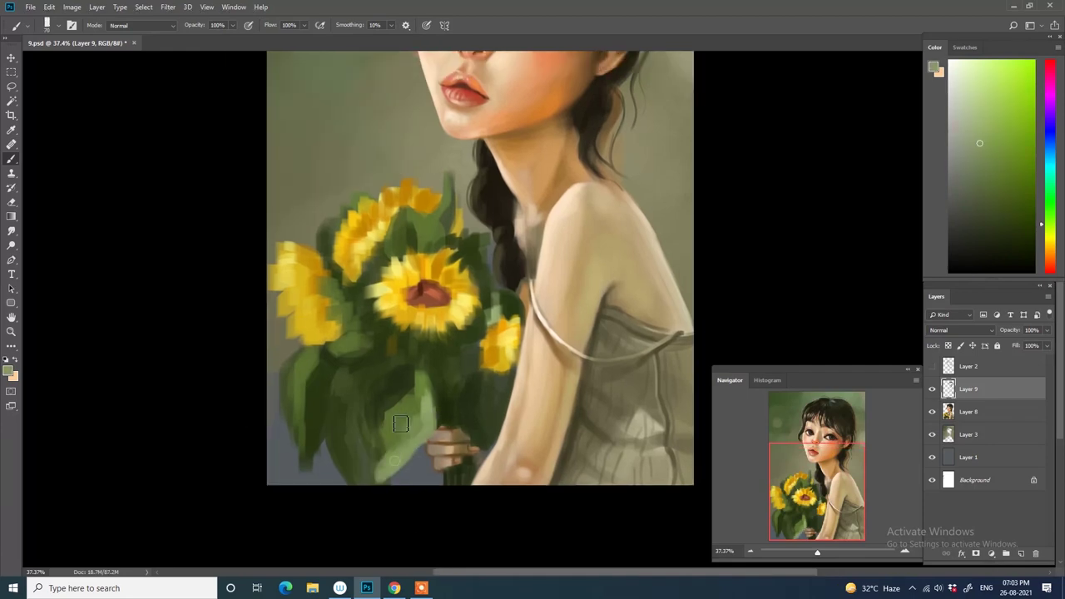
left_click(403, 385, "alt")
left_click(321, 383, "alt")
left_click(313, 323, "alt")
mouse_move(313, 324)
left_mouse_down()
mouse_move(272, 354)
mouse_move(249, 354)
left_mouse_up()
left_click(613, 312, "alt")
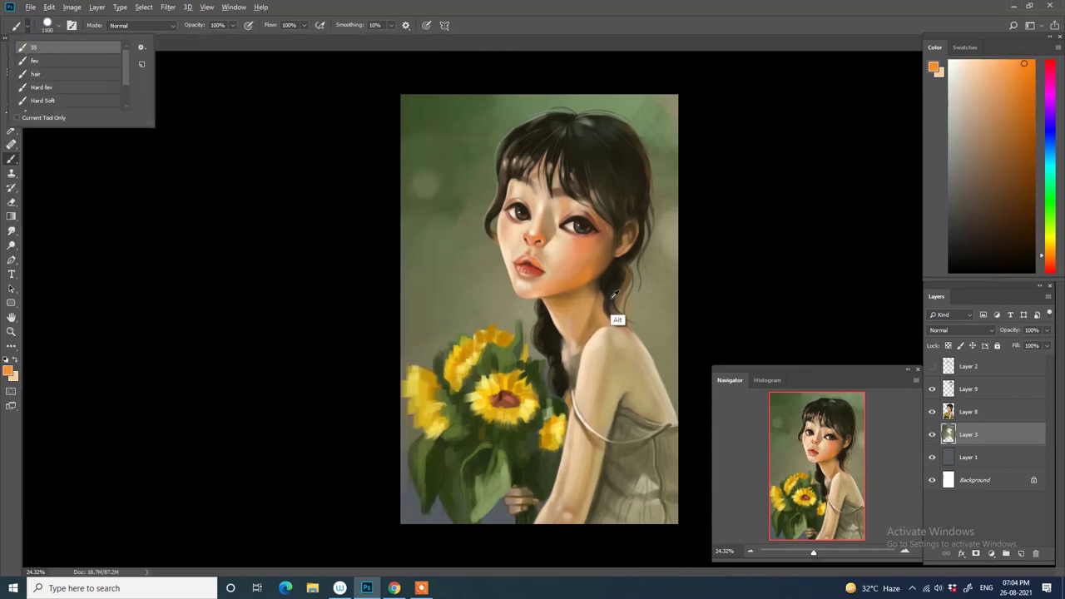
- Dab soft peach and green bokeh spots along the lower-left, right edge and upper-left background
left_click_drag(420, 515, 424, 408)
left_click_drag(415, 370, 449, 333)
left_click(618, 359)
mouse_move(659, 241)
left_mouse_down()
mouse_move(675, 167)
mouse_move(682, 275)
left_mouse_up()
left_click(407, 210, "alt")
left_click(428, 158)
left_click(453, 195)
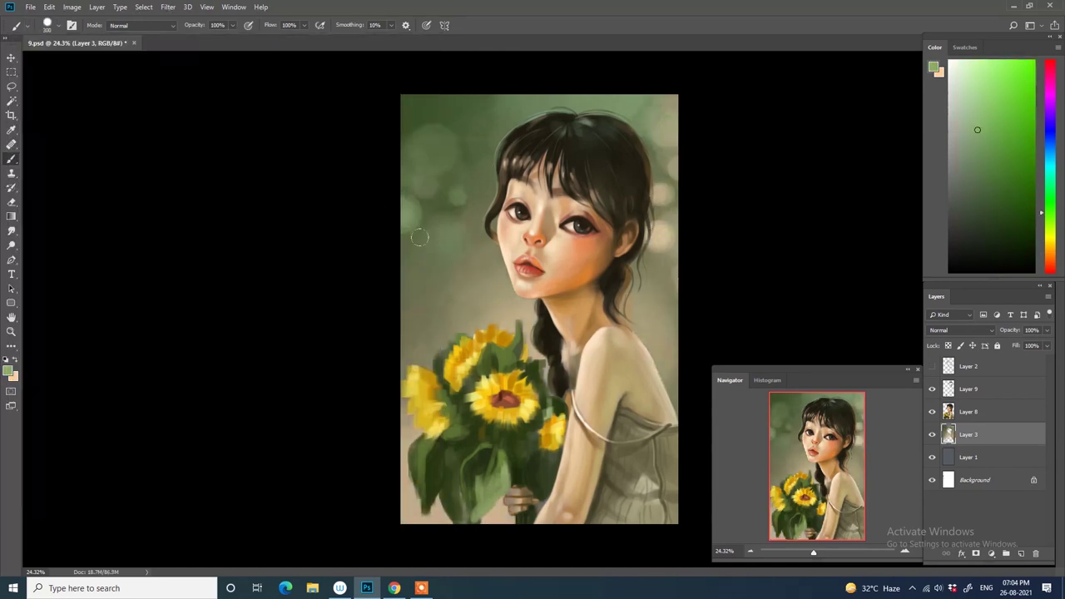
left_click(412, 129)
left_click(491, 166)
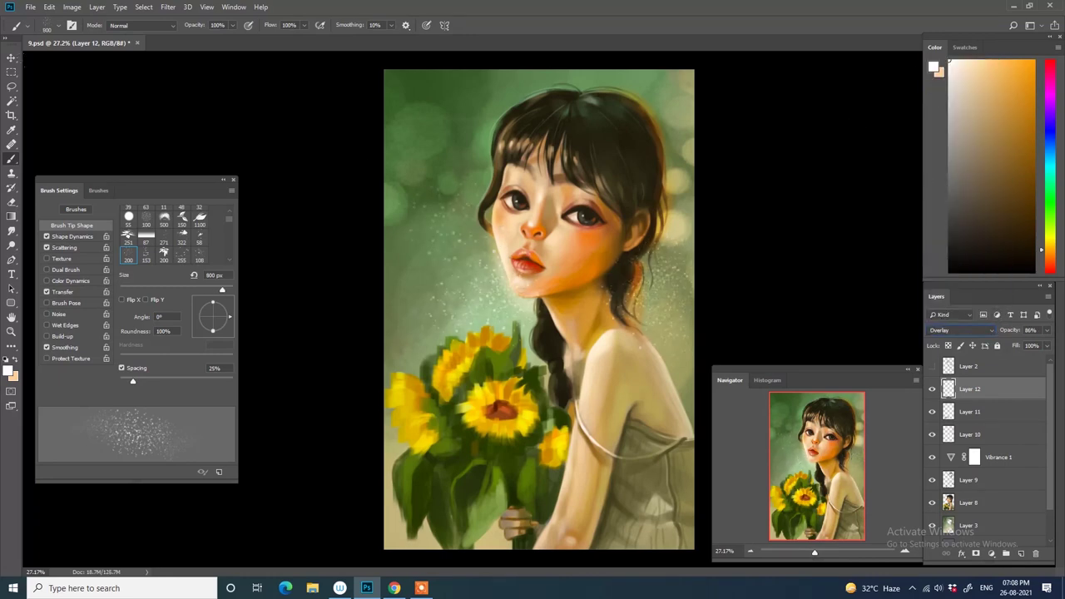
- Switch to the Eraser tool with E
key("e")
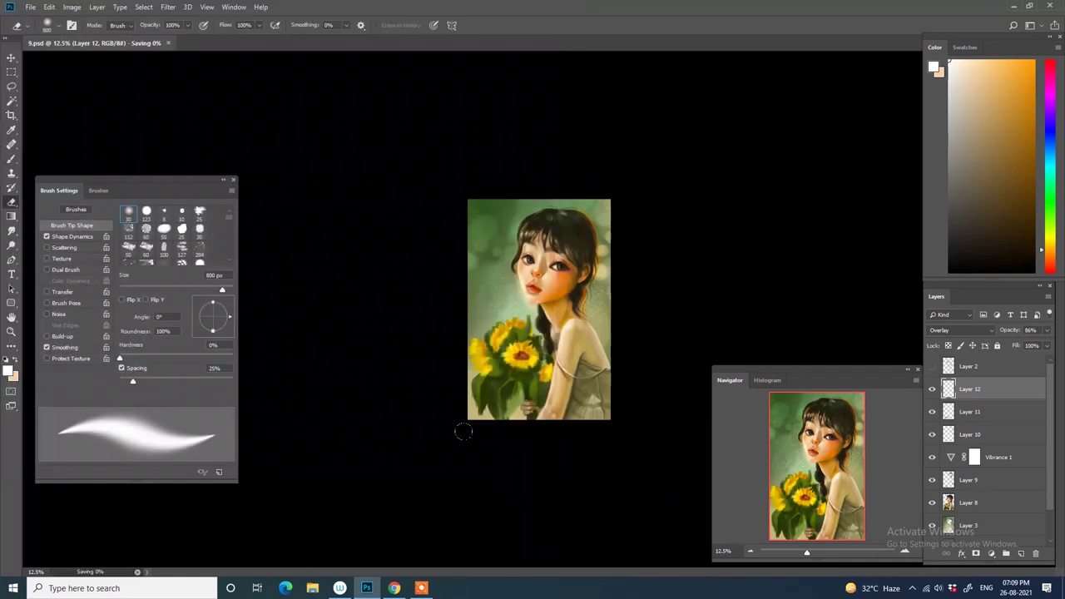